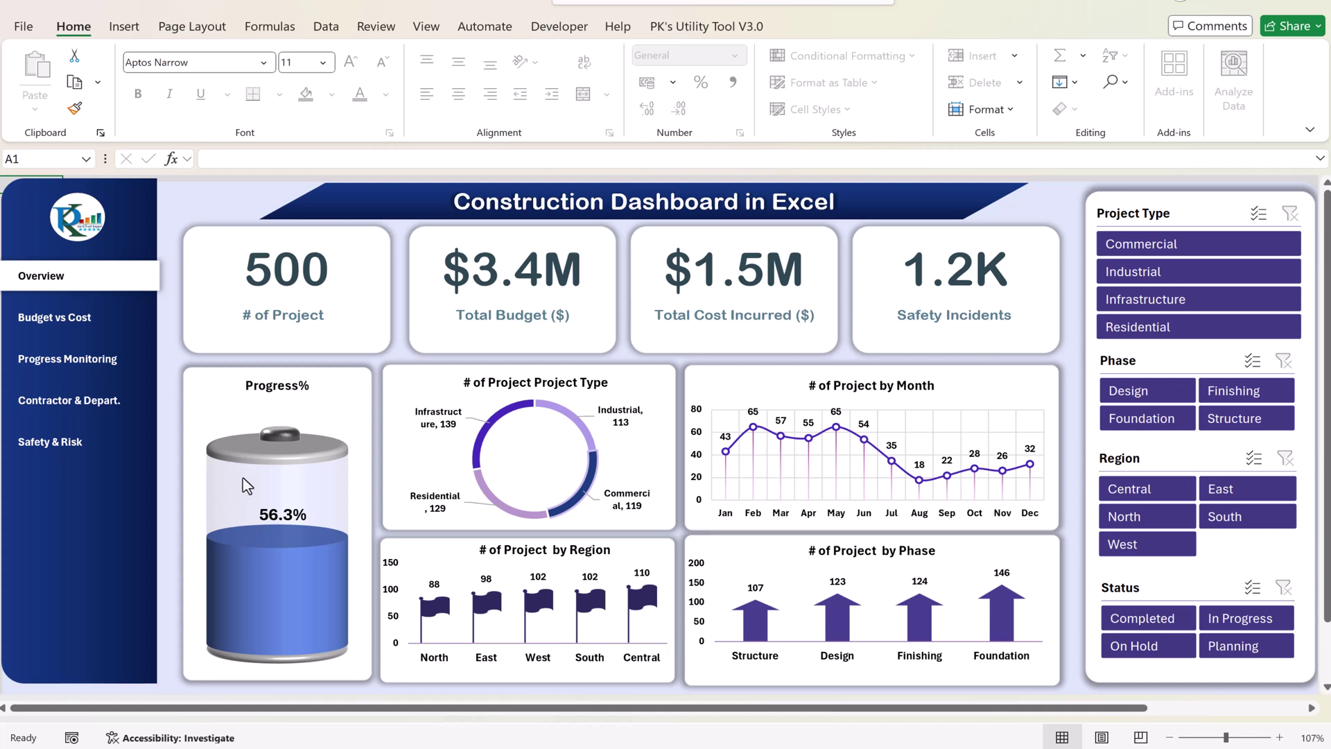
- Filter the Overview dashboard by Commercial, Industrial, Infrastructure and Residential project types one at a time, ending with the filter cleared
mouse_move(270, 534)
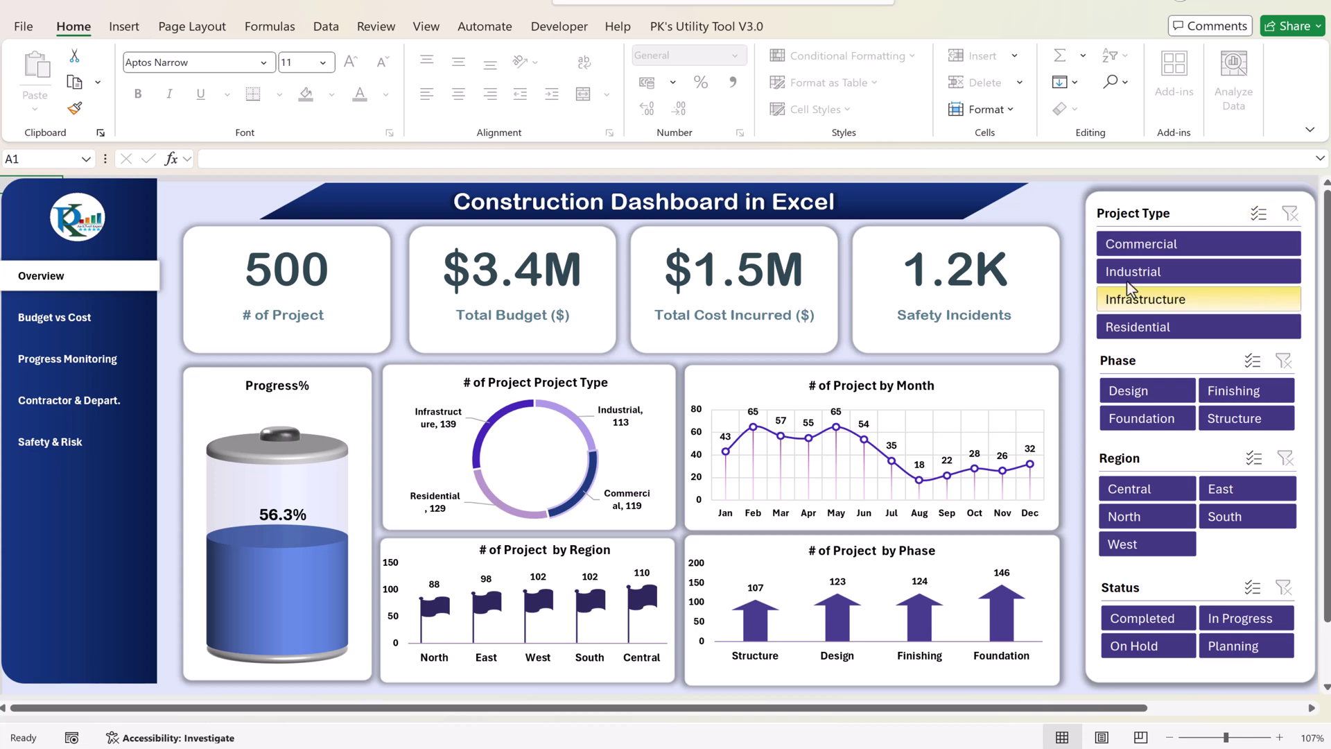
left_click(1171, 247)
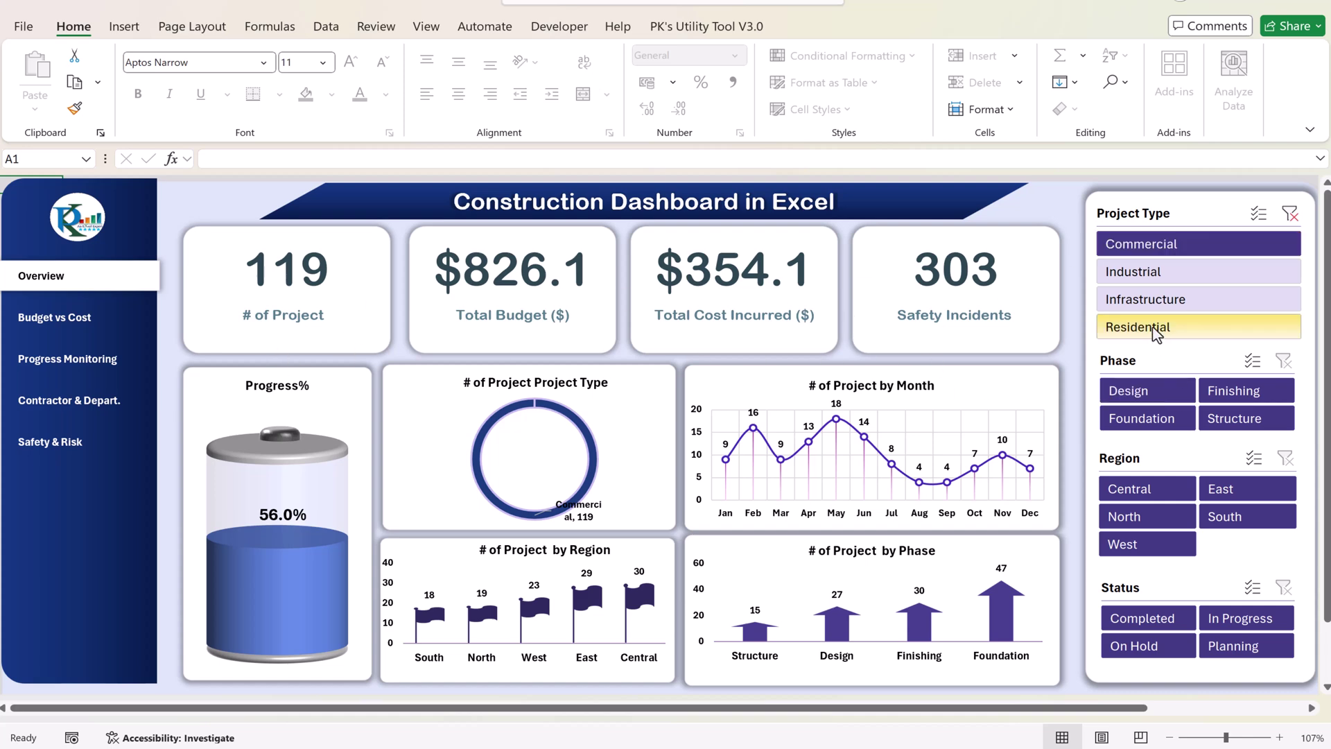
left_click(1173, 272)
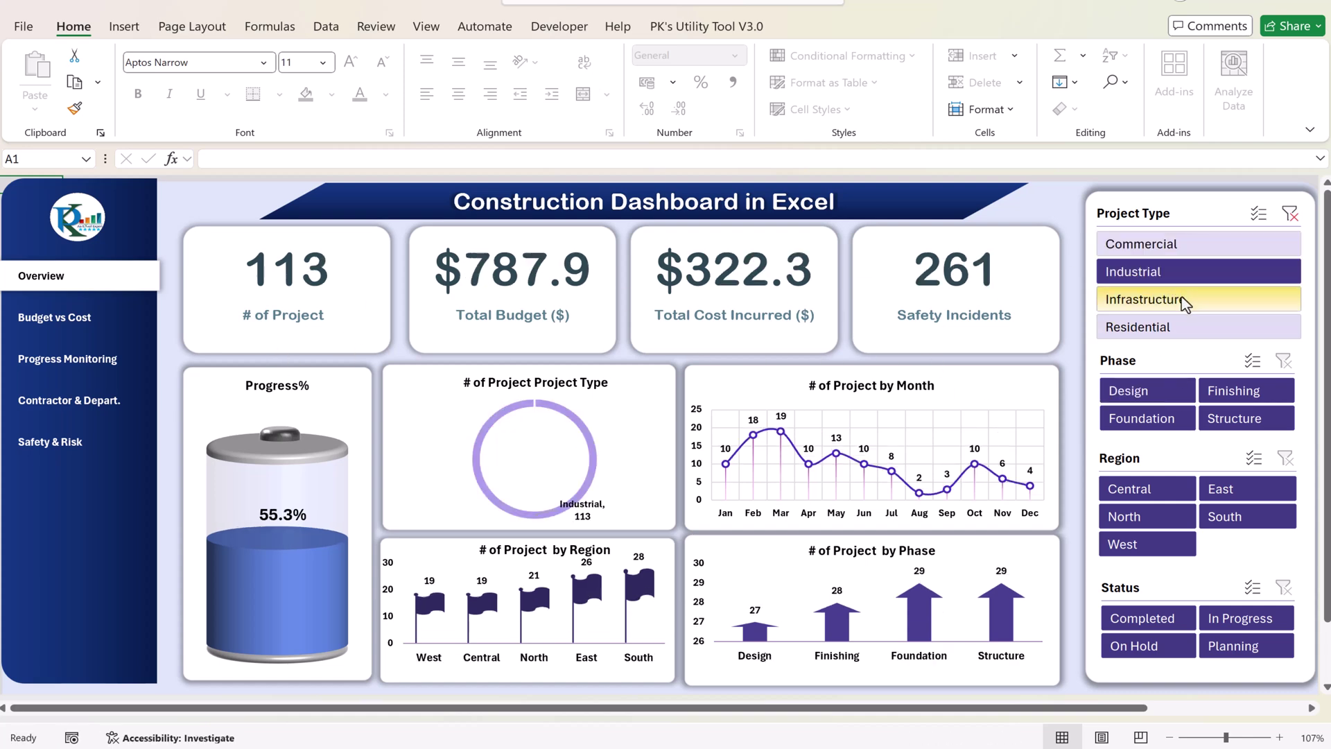
left_click(1185, 301)
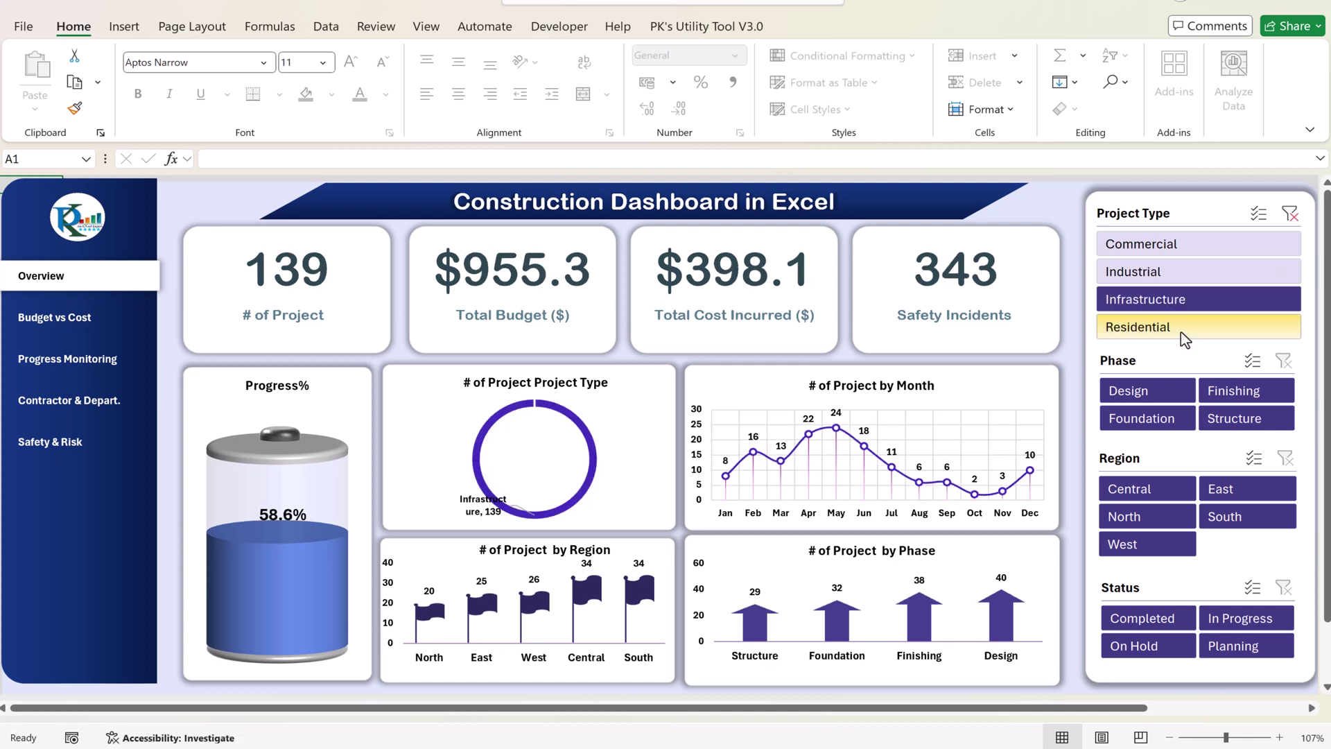
left_click(1191, 328)
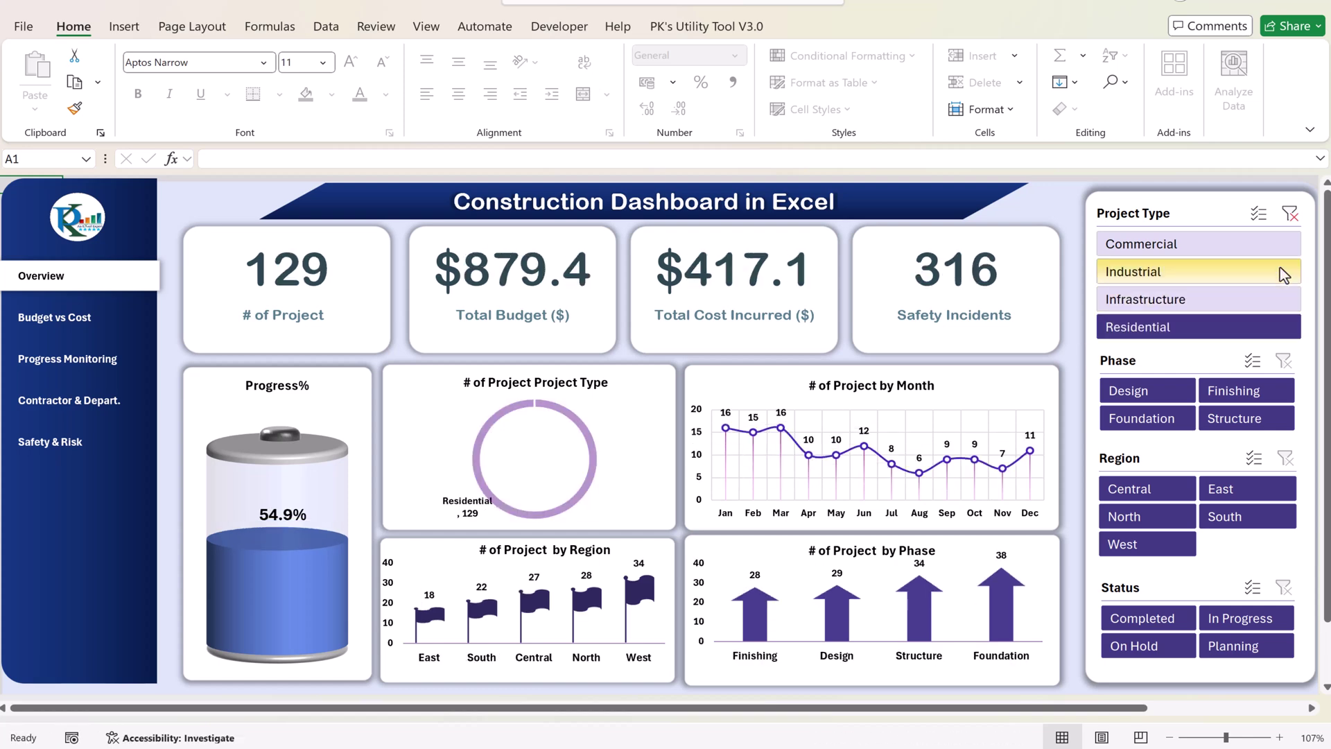
left_click(1290, 214)
- Filter the Overview dashboard by the Central, East and North regions one at a time, ending with the region filter cleared
left_click(1147, 489)
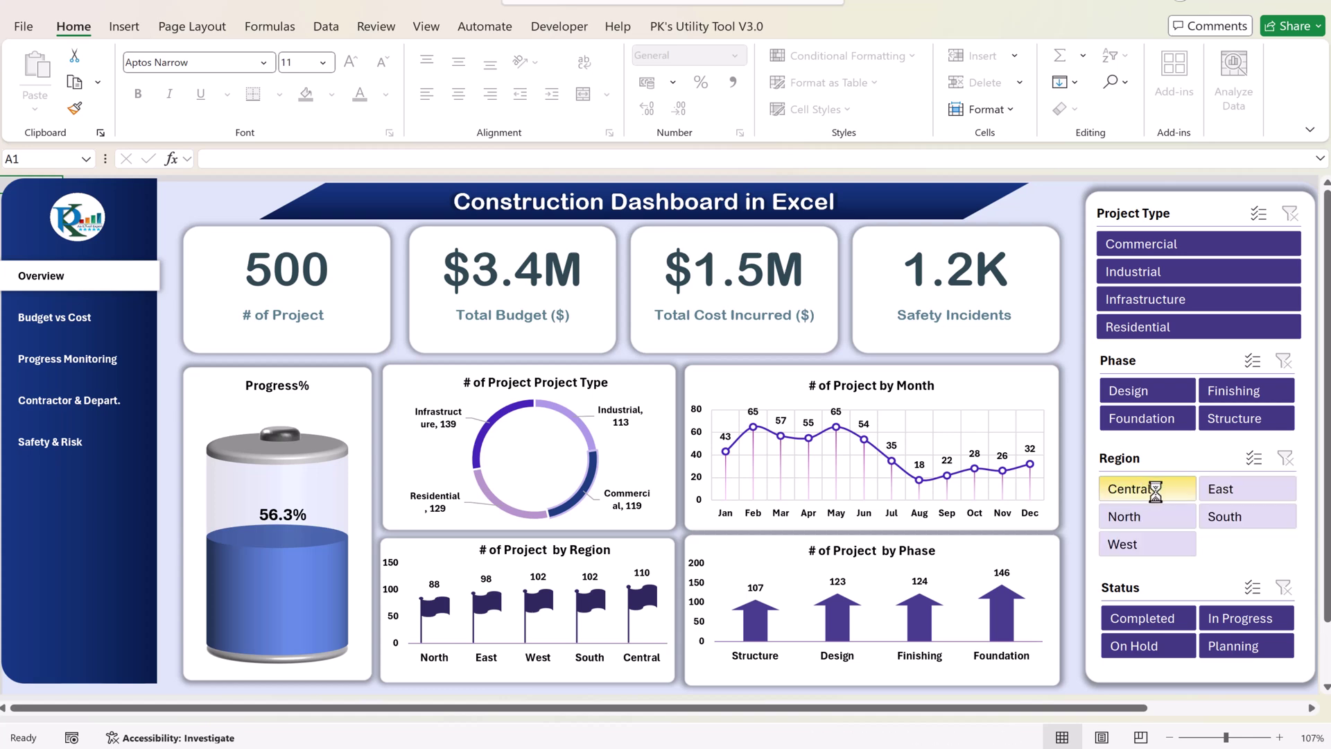
left_click(1241, 491)
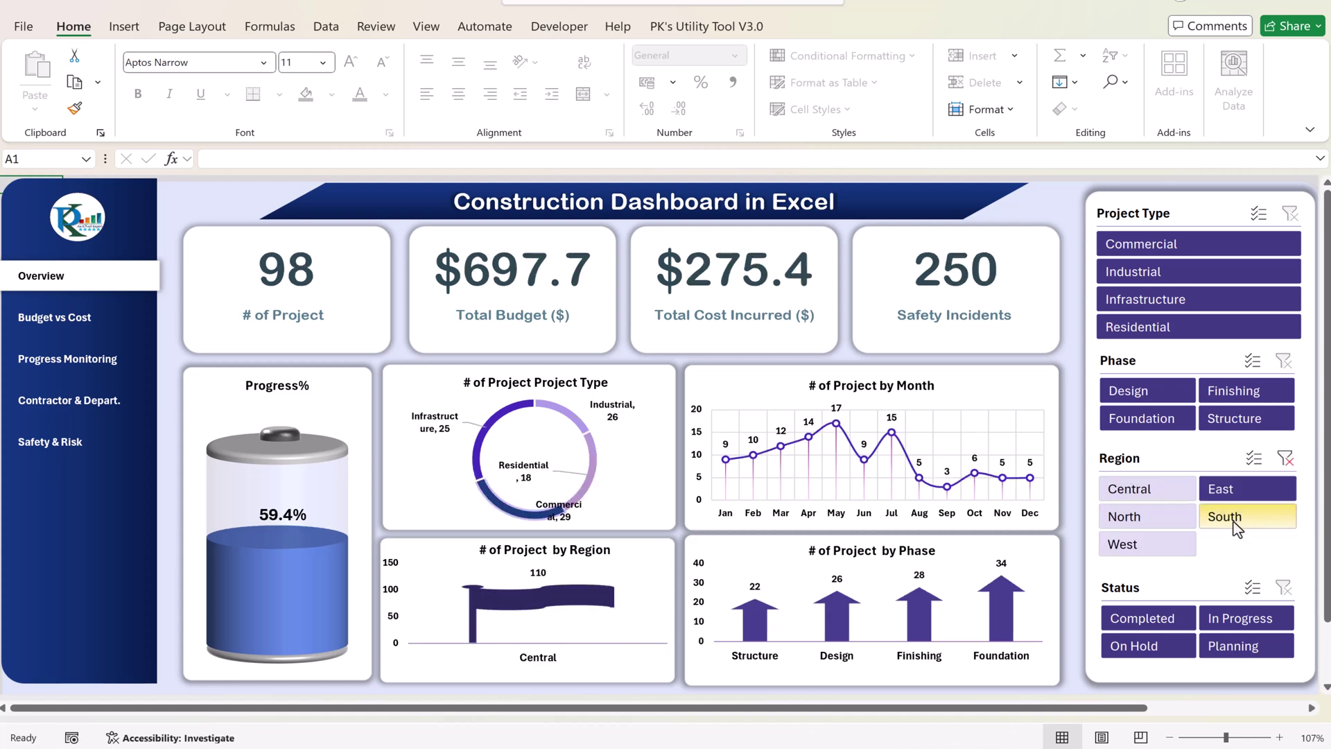
left_click(1148, 518)
left_click(1285, 458)
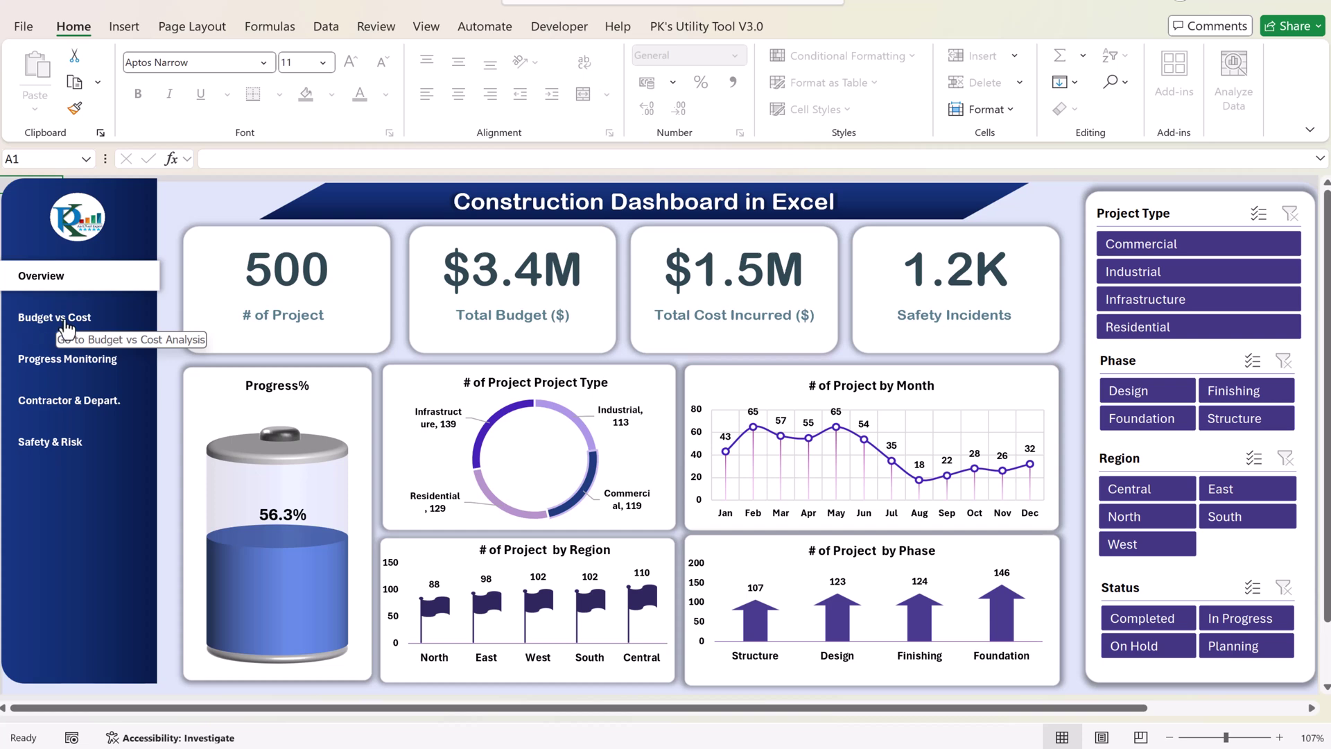
- Open the Budget vs Cost page and filter it by Commercial, Industrial and Infrastructure in turn, ending with the project type filter cleared
left_click(67, 322)
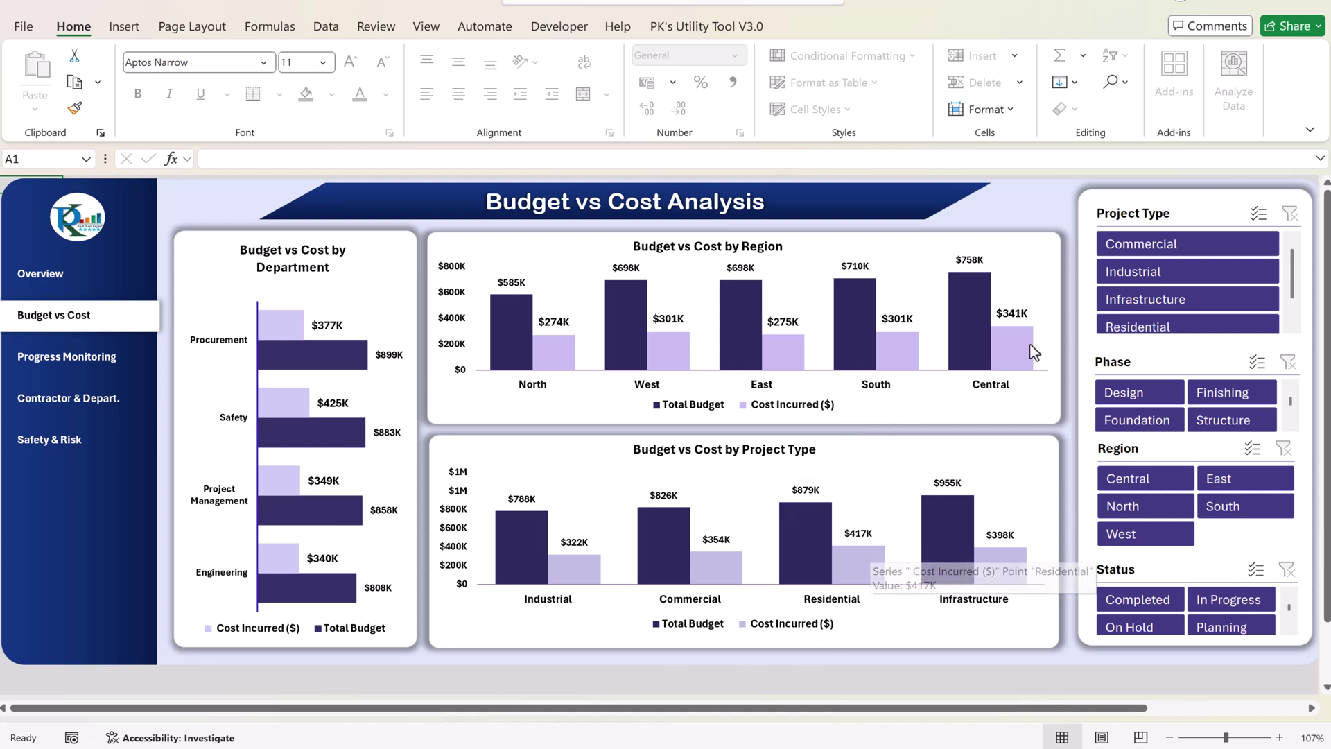
left_click(1178, 247)
left_click(1161, 274)
left_click(1161, 305)
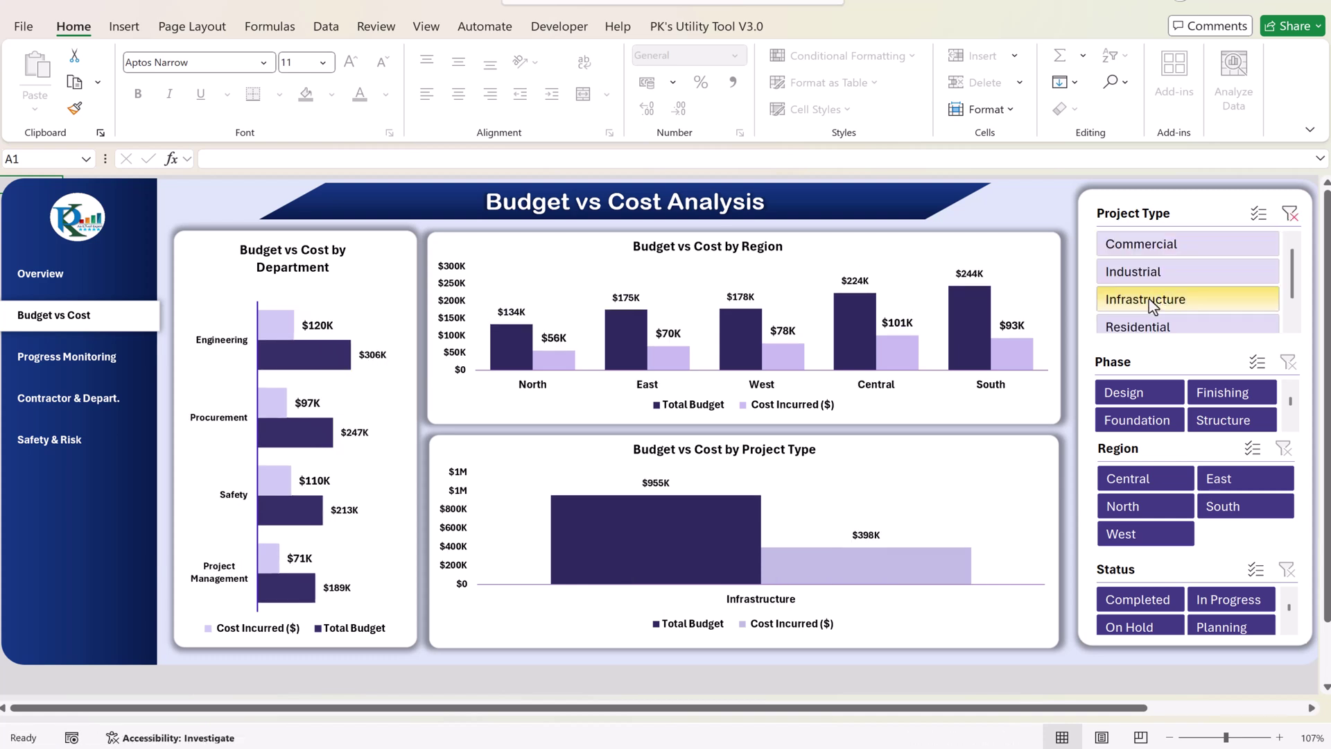
left_click(1289, 213)
- Filter the budget and cost charts by the Design, Finishing and Foundation phases in turn, ending with the phase filter cleared
left_click(1139, 393)
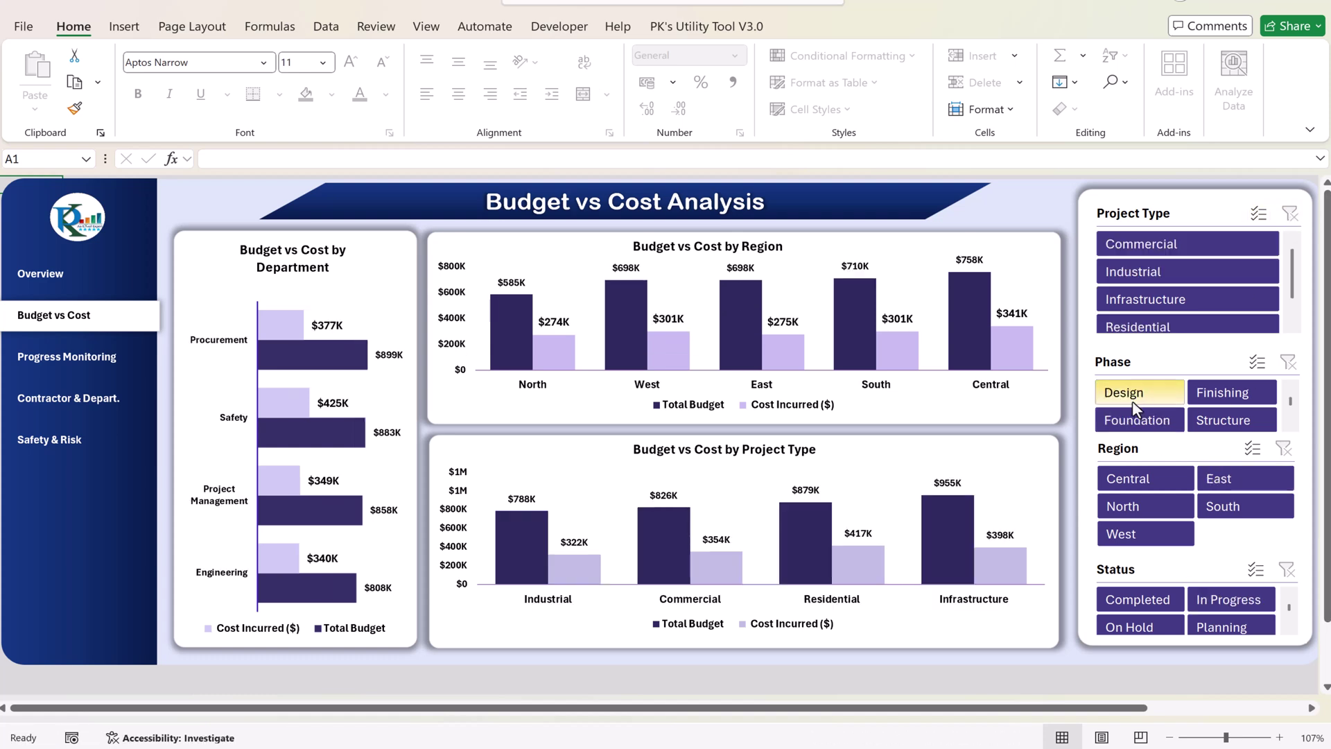
left_click(1221, 395)
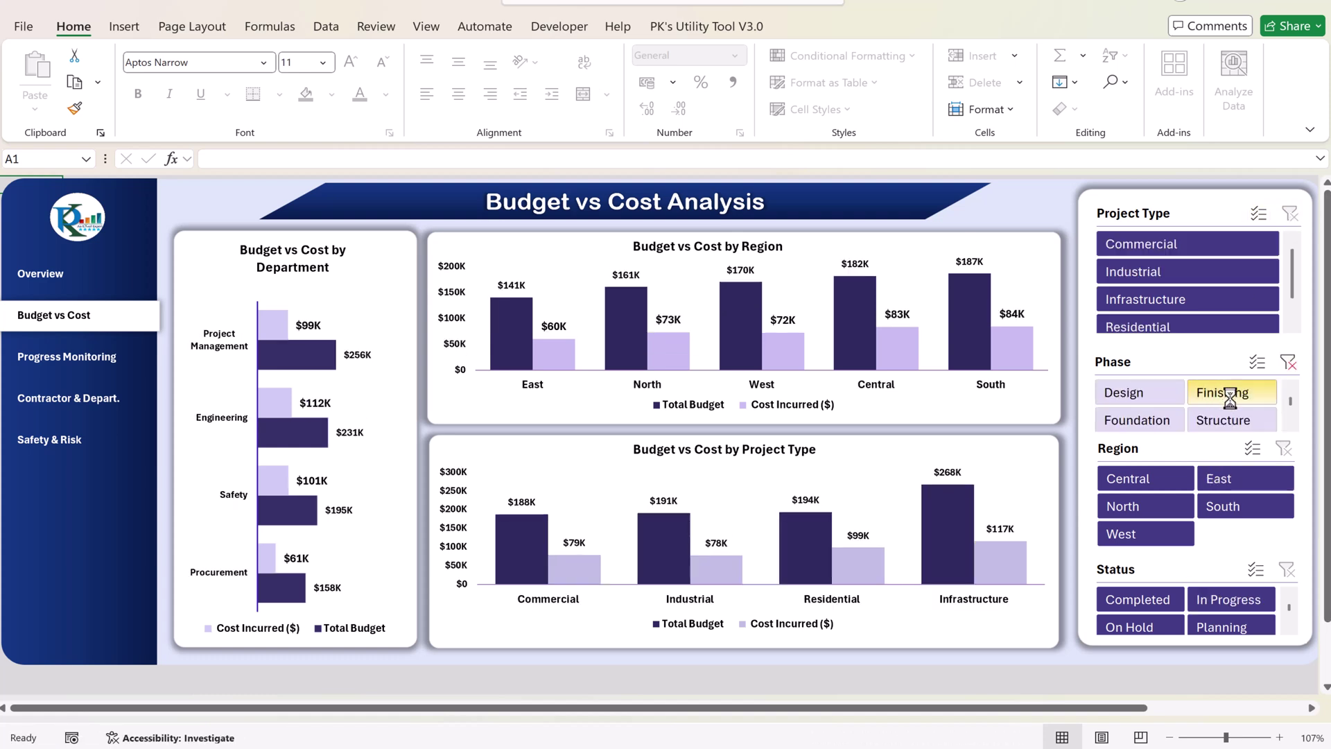
left_click(1140, 422)
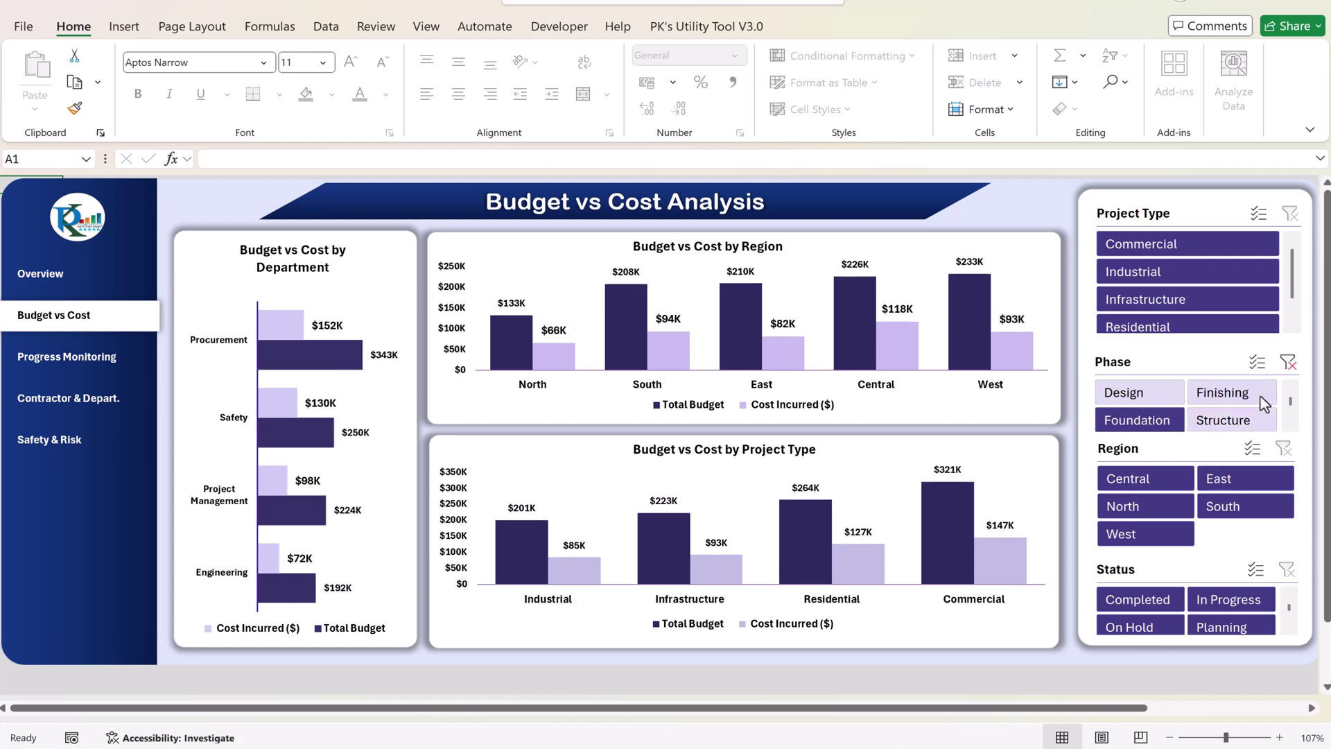
left_click(1287, 362)
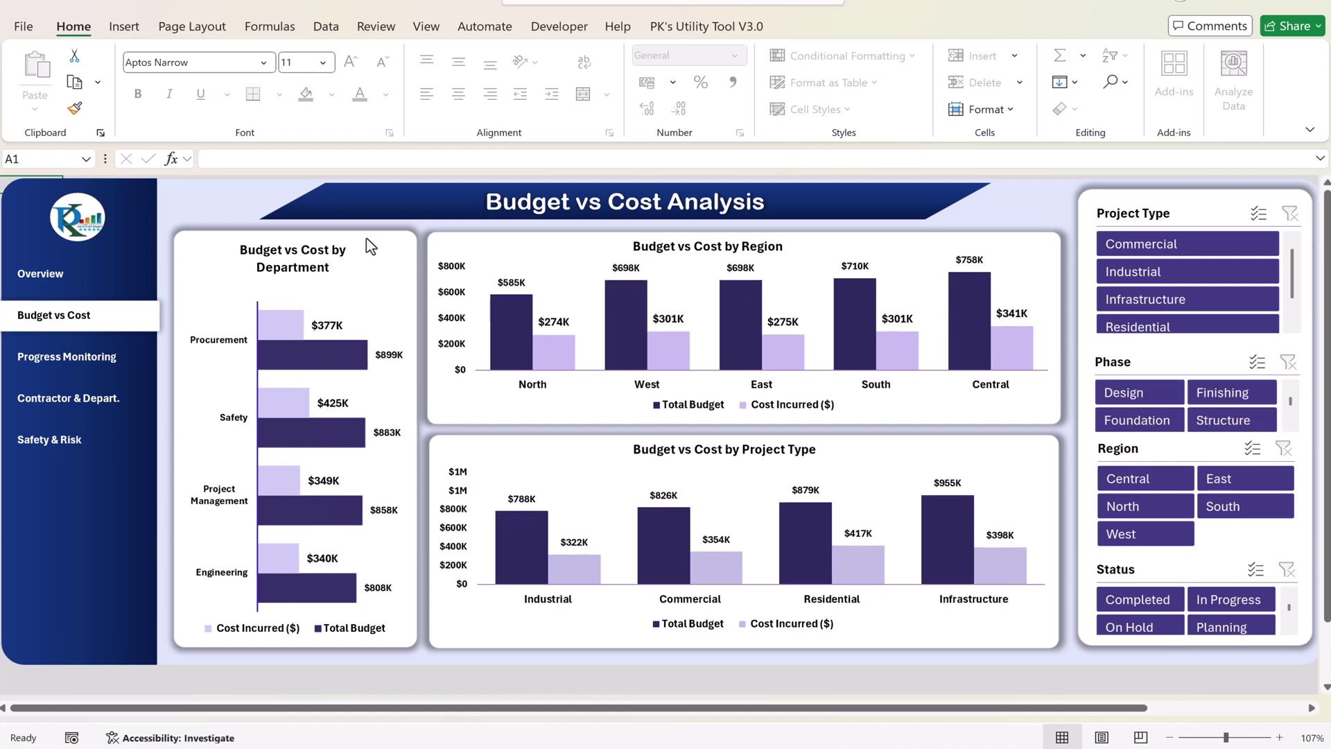
- Open the Progress Monitoring page and filter it by the North and Central regions in turn, ending with the region filter cleared
left_click(75, 362)
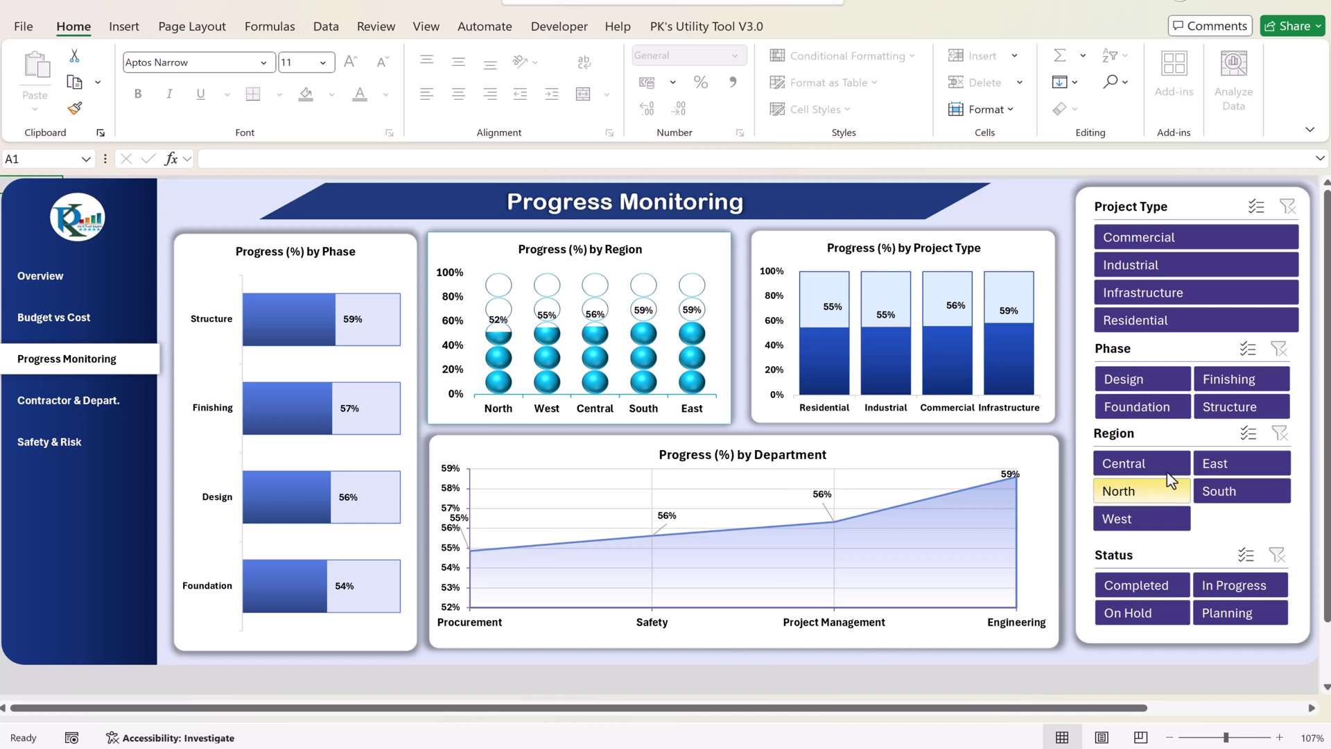
left_click(1126, 494)
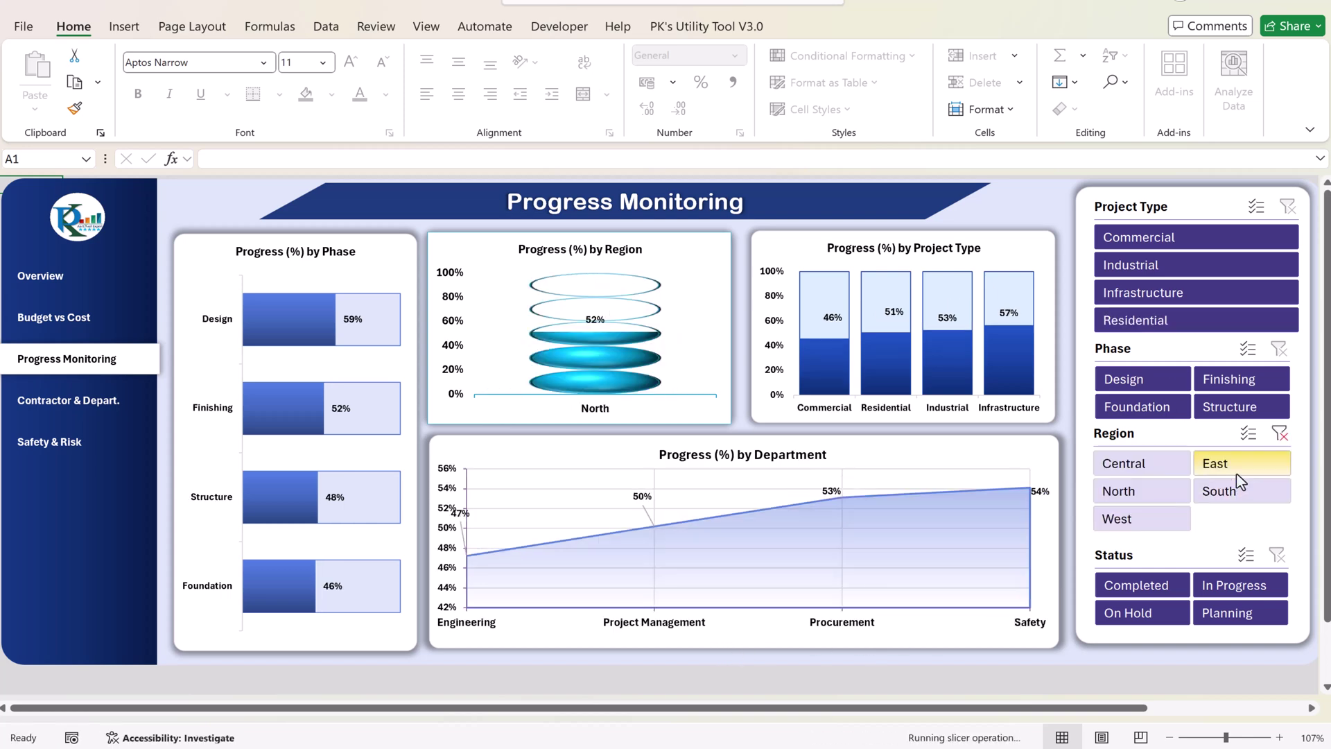
left_click(1127, 464)
left_click(1280, 433)
- Filter the progress charts by the Industrial, Infrastructure and Residential project types one at a time
left_click(1179, 268)
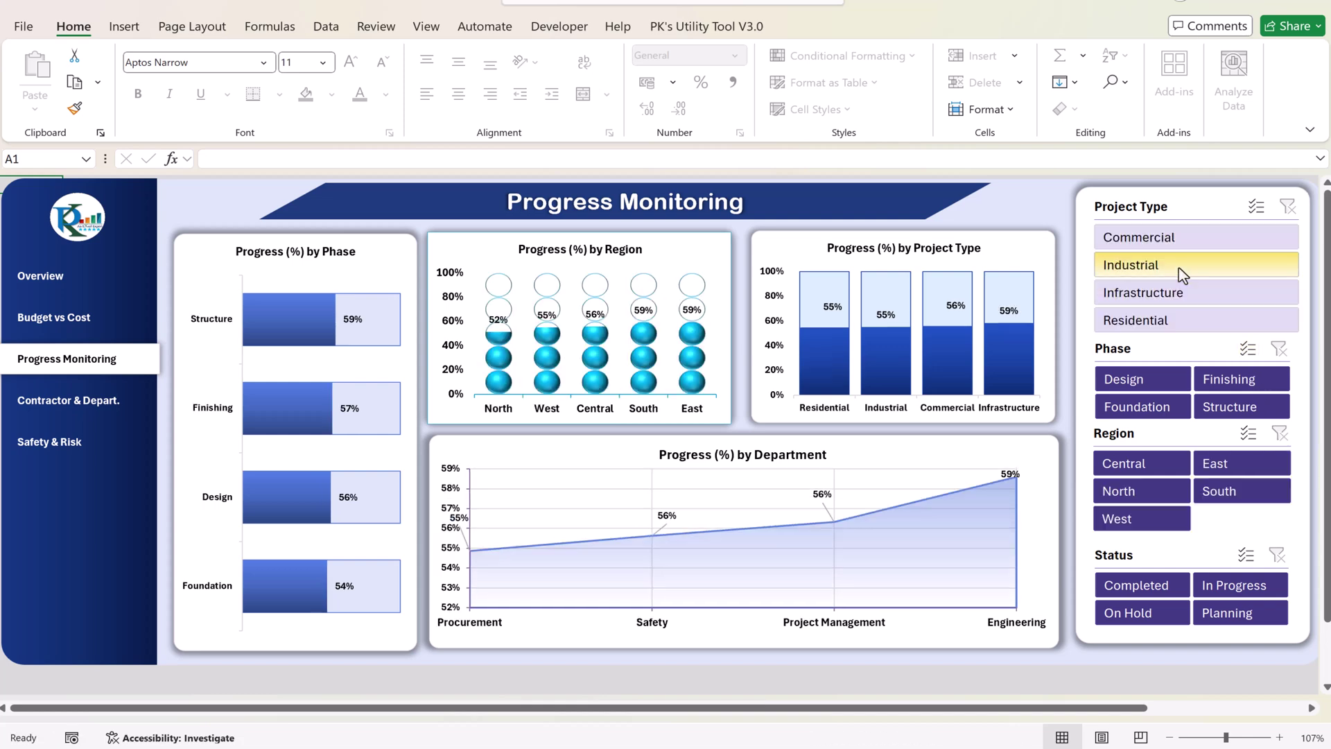
left_click(1179, 293)
left_click_drag(1154, 321, 1095, 233)
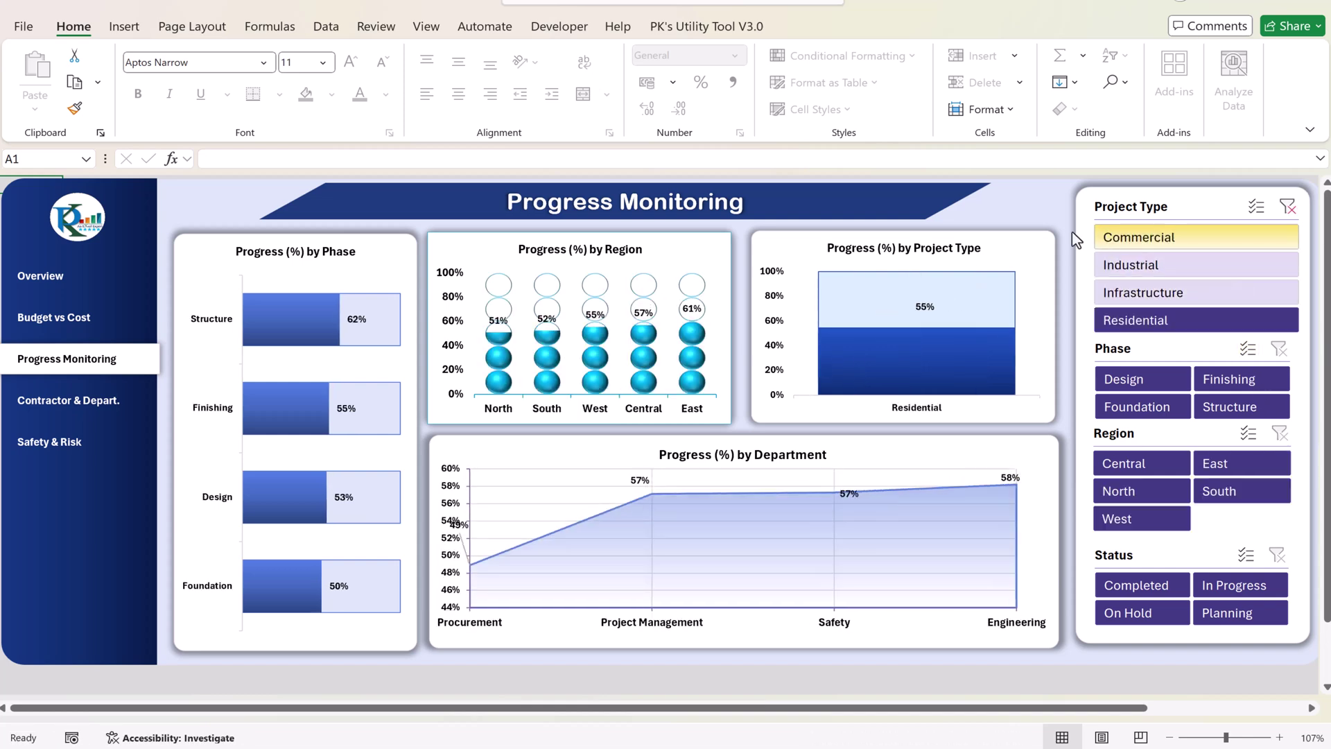
- Open the Contractor & Depart. page and filter it by each of the four project types in turn, ending with the filter cleared
left_click(55, 414)
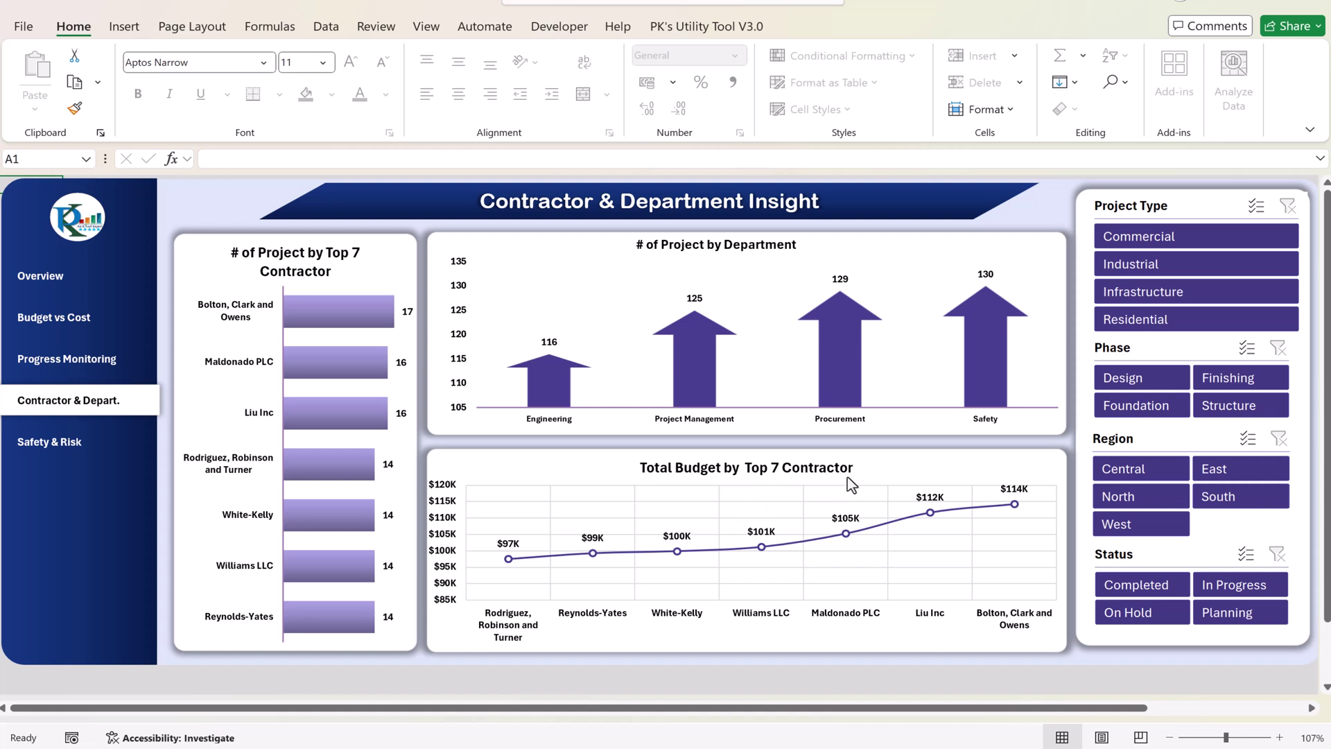
left_click(1201, 239)
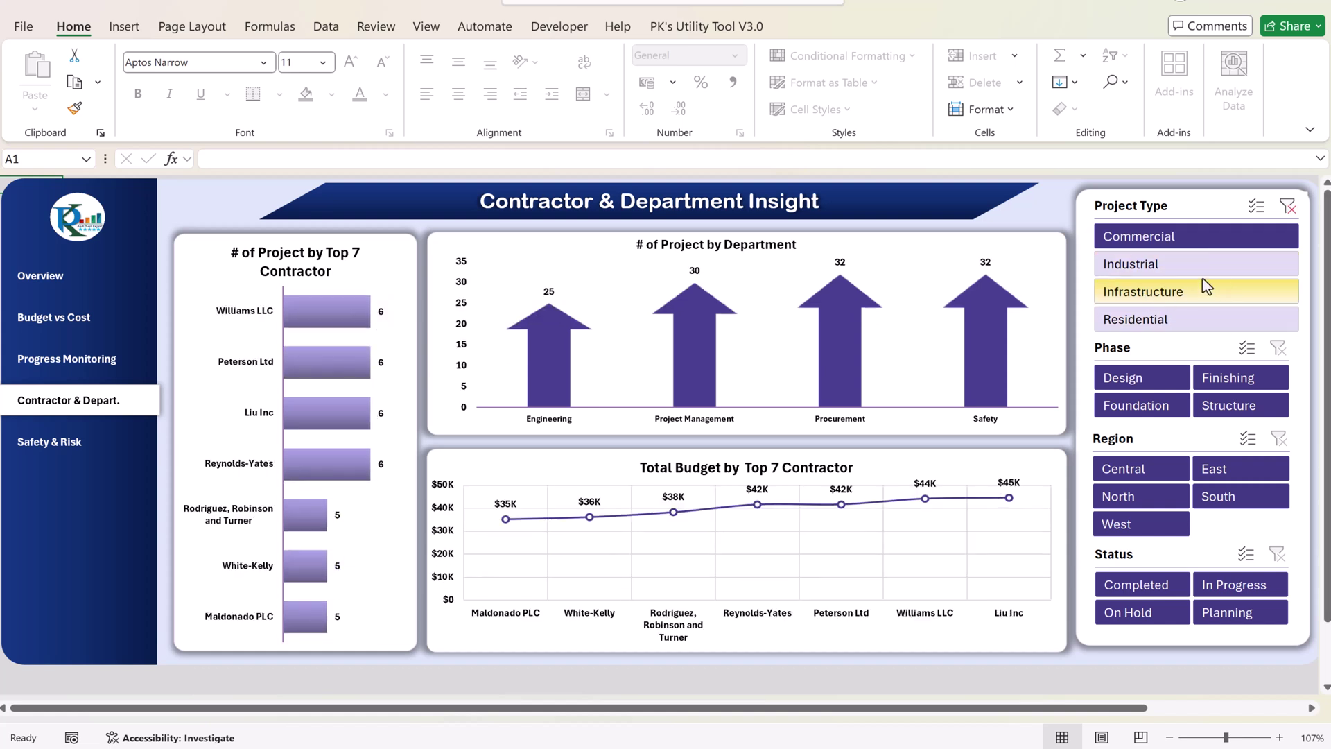
left_click(1175, 272)
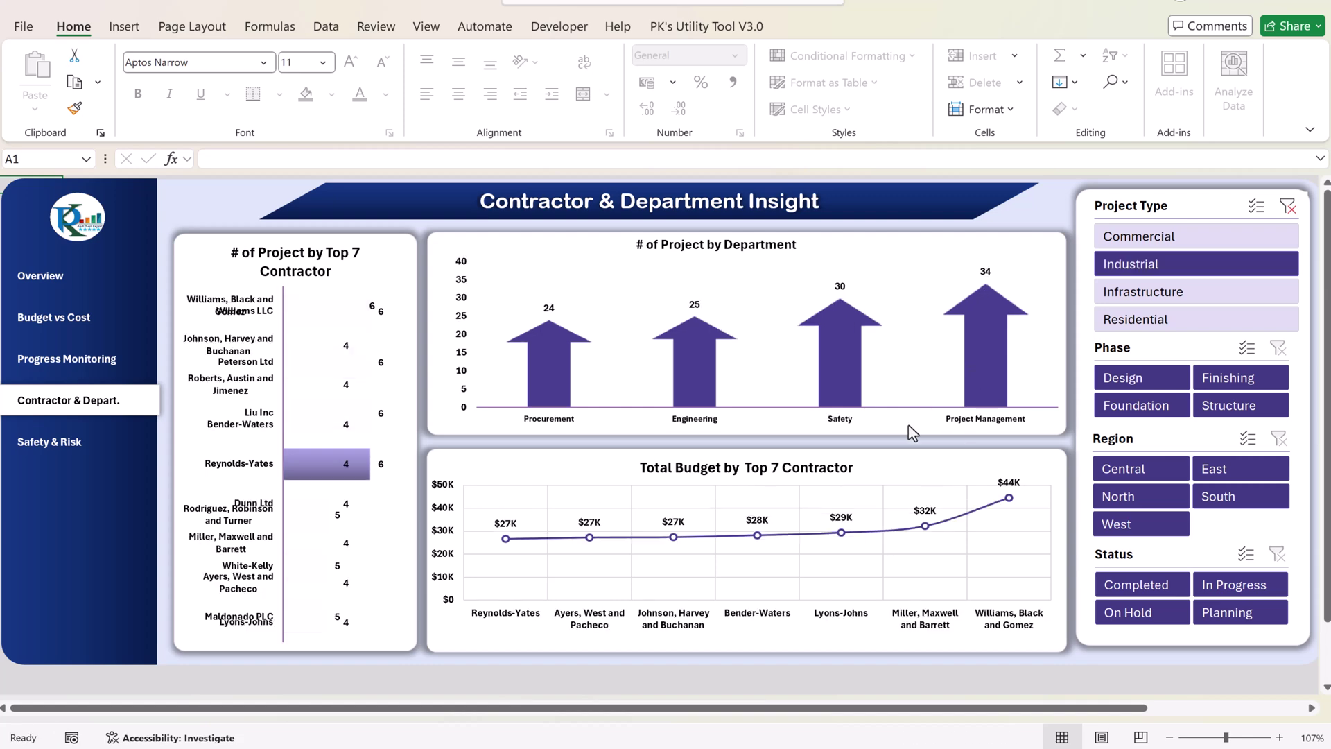
left_click(1178, 291)
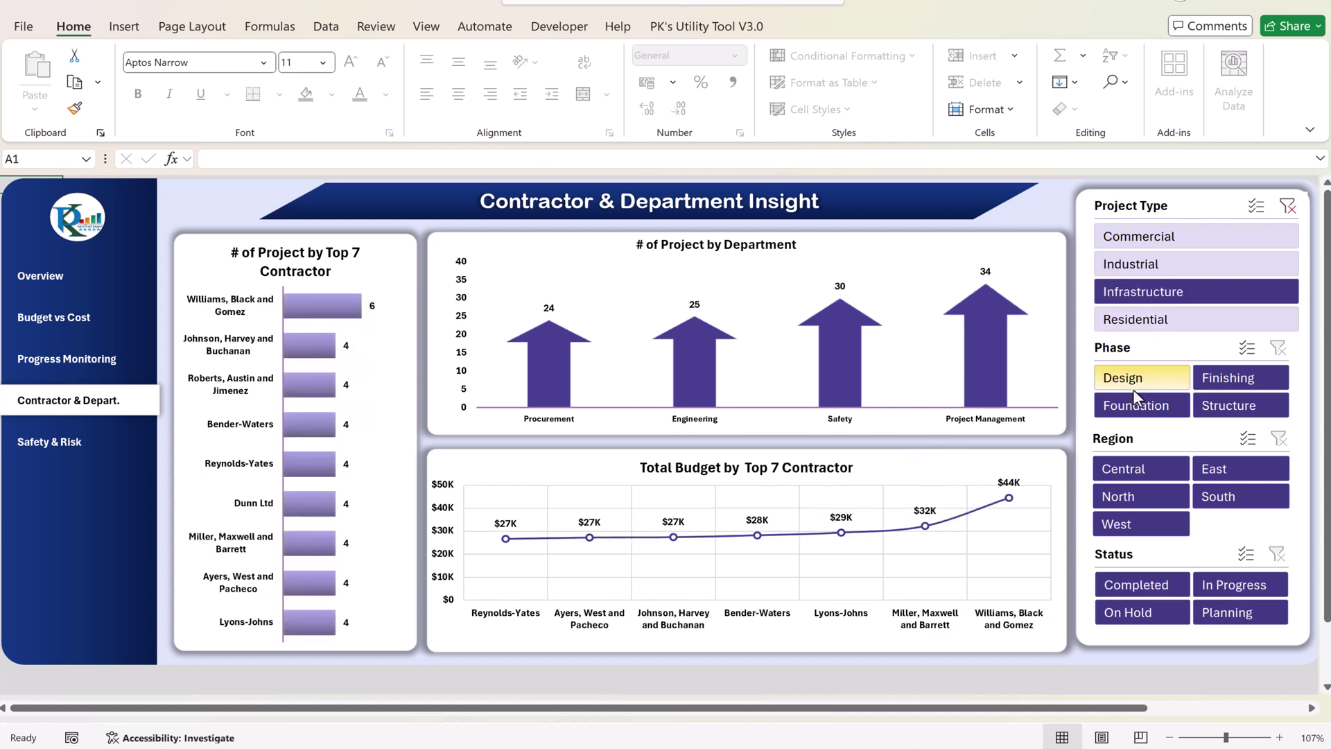
left_click(1164, 317)
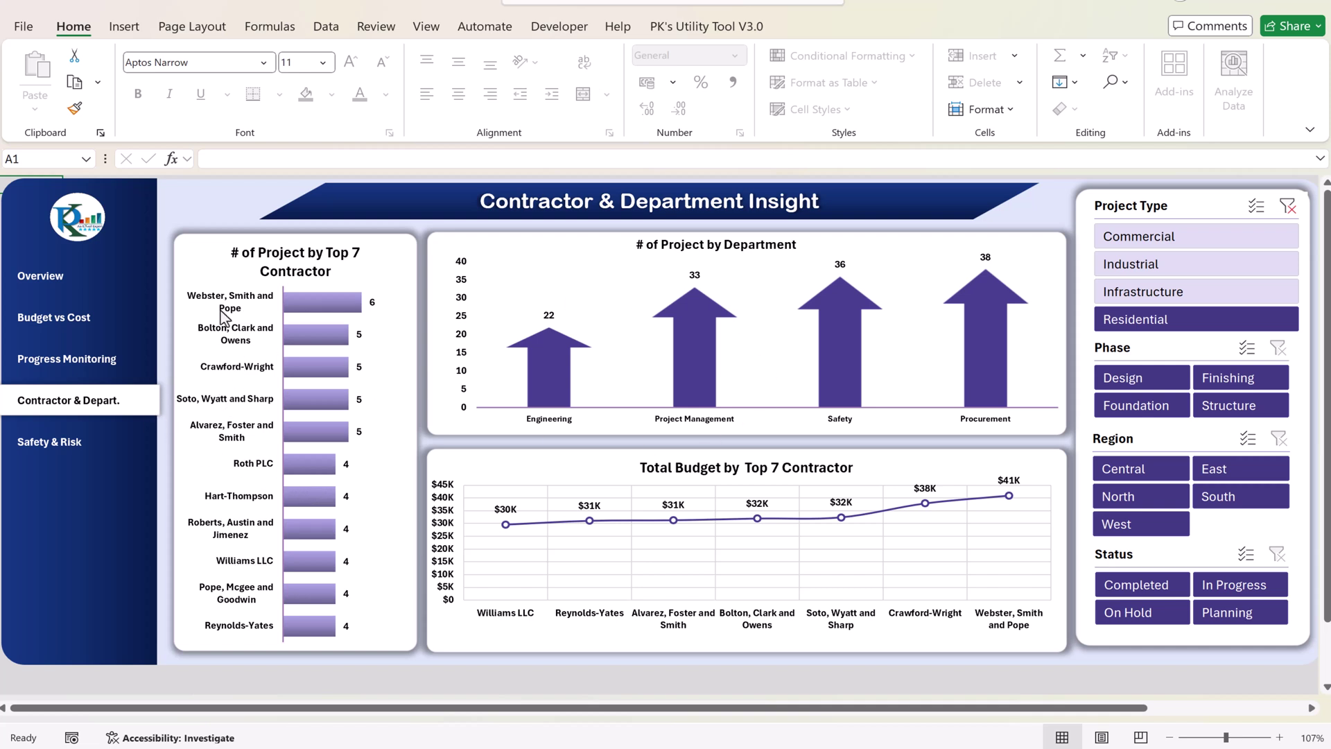
left_click(1288, 207)
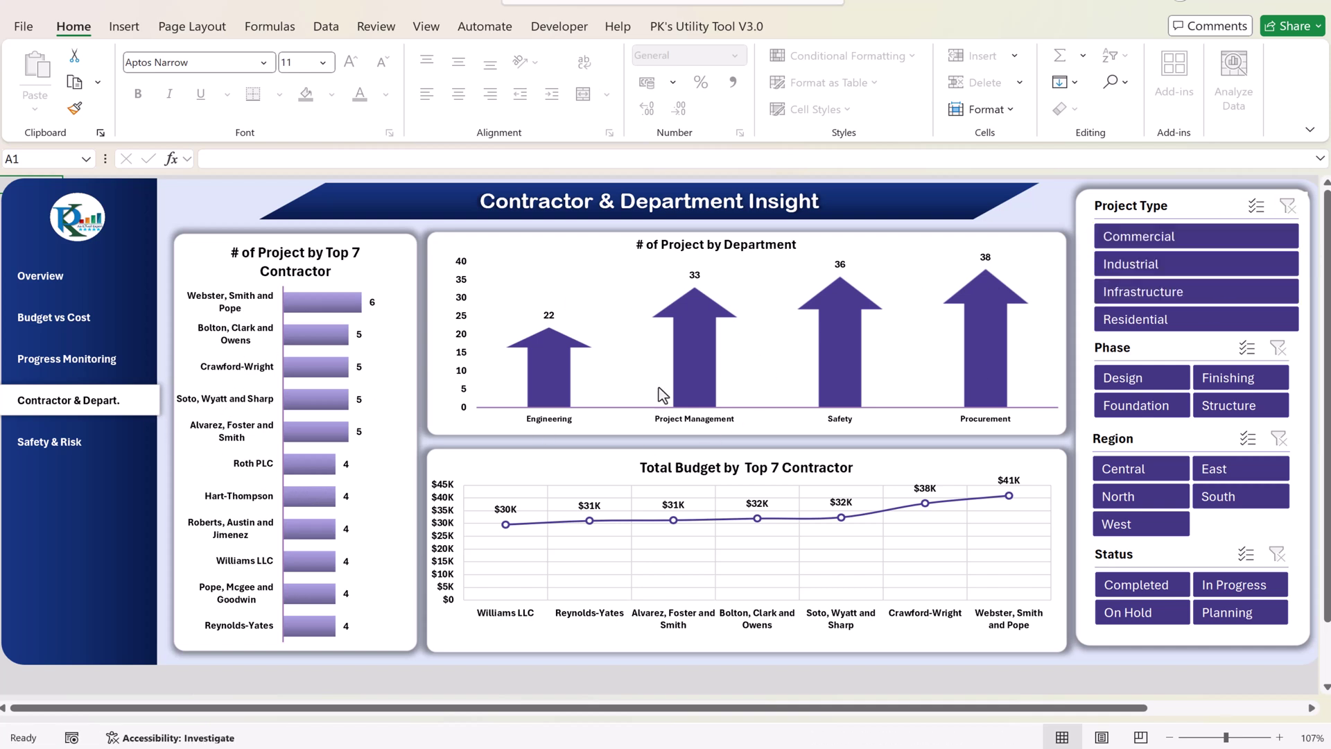
- Open the Safety & Risk page and filter it by the Design and Finishing phases
left_click(43, 447)
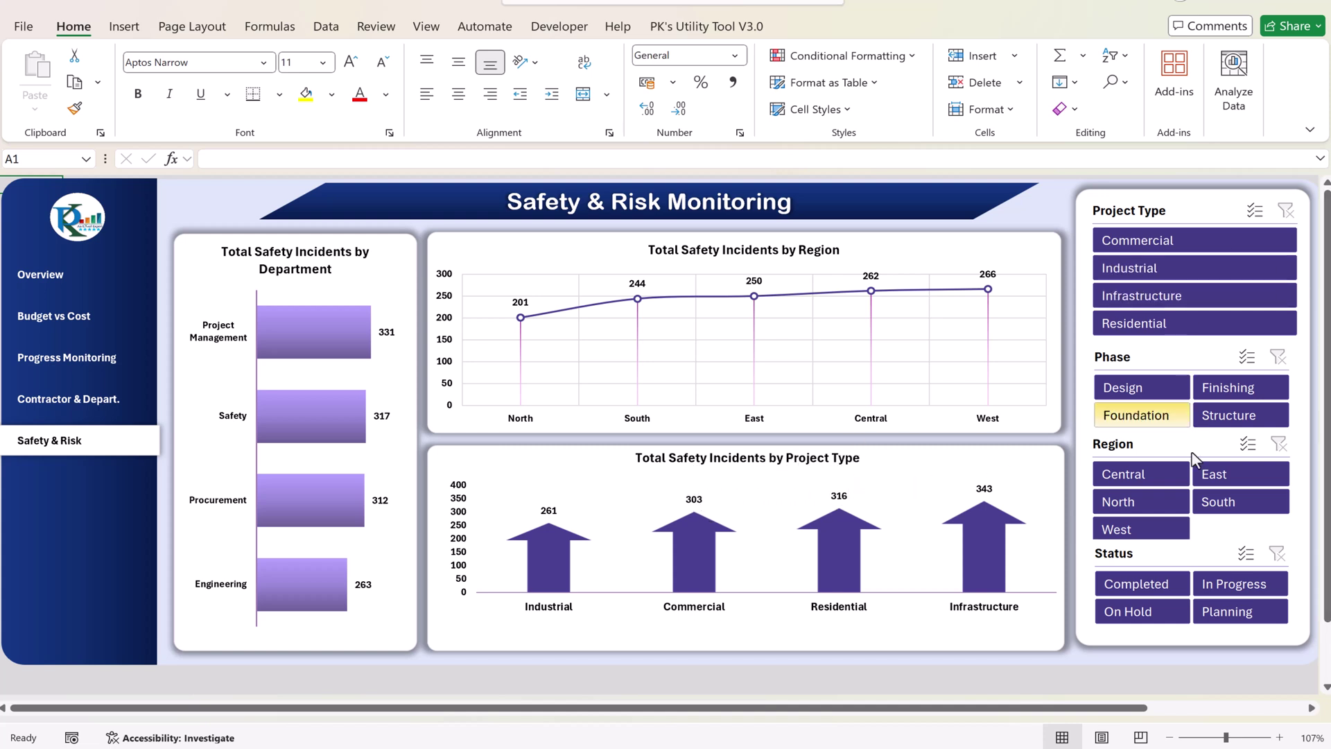
left_click(1234, 394)
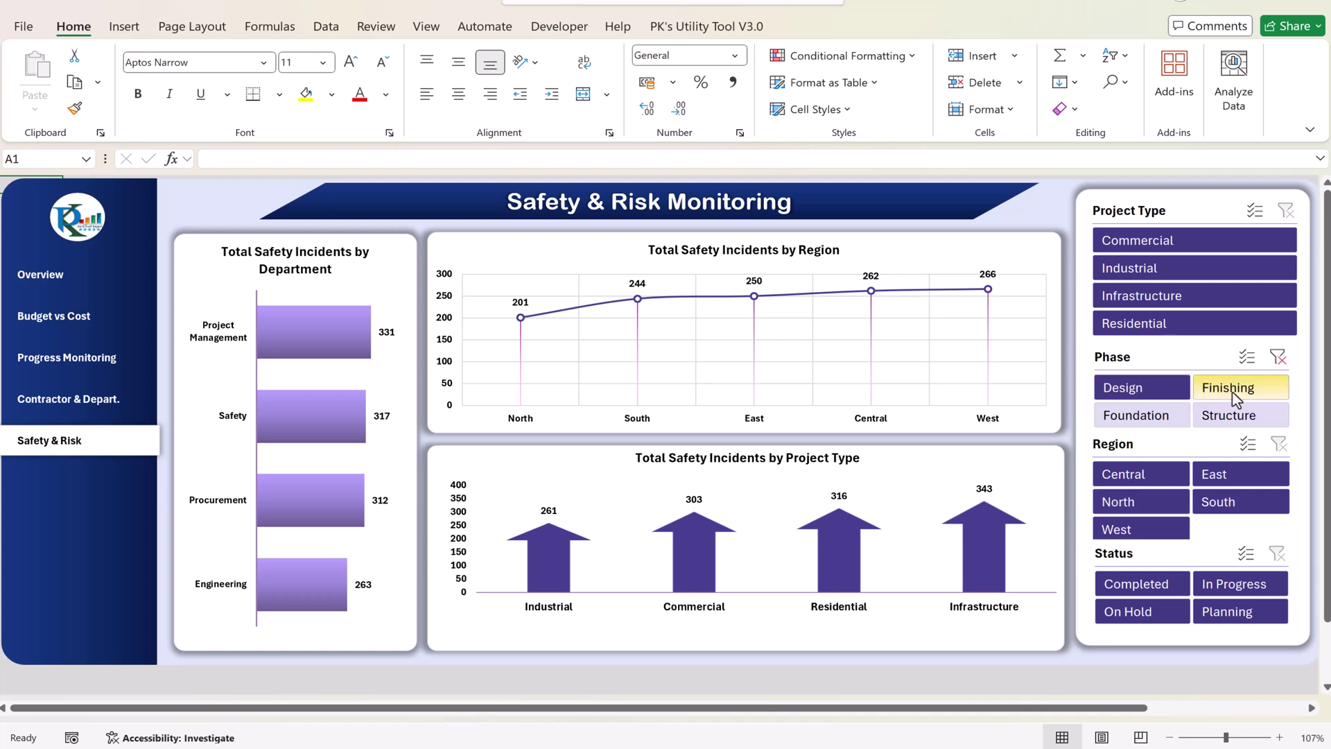
left_click(1197, 386)
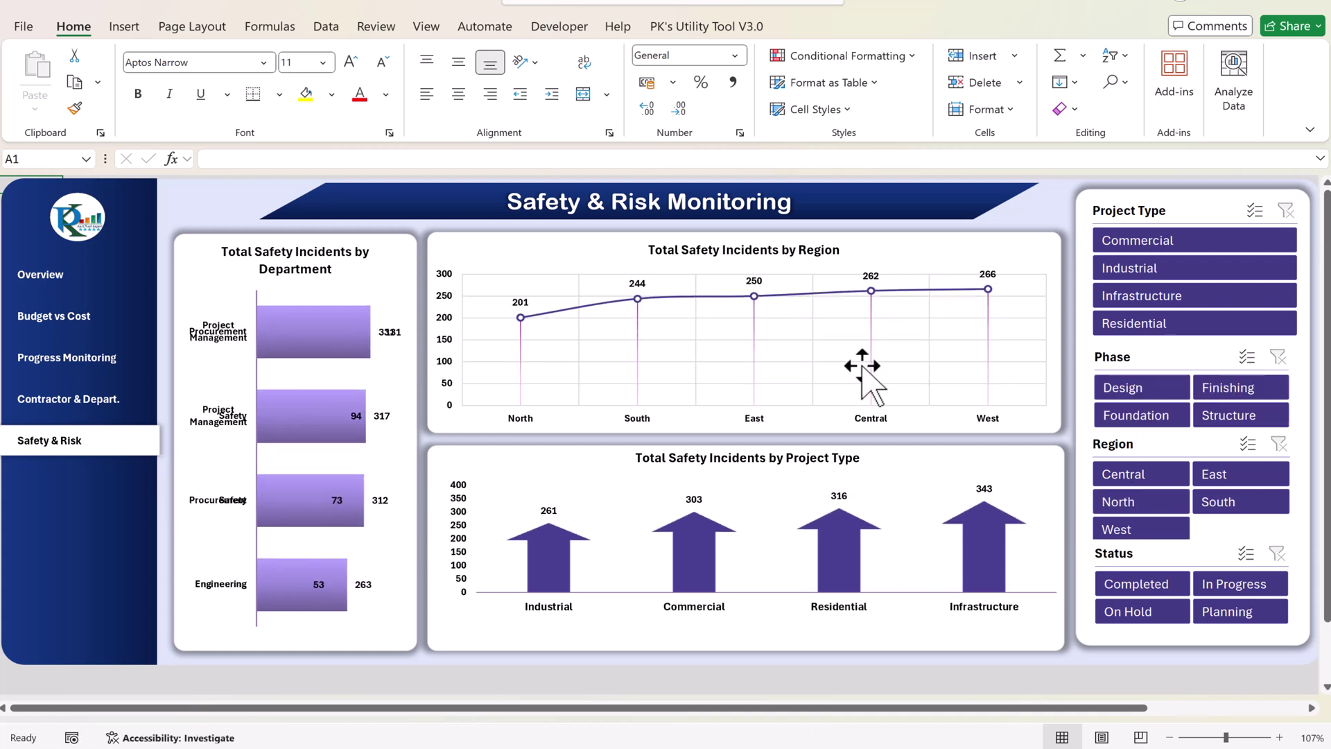
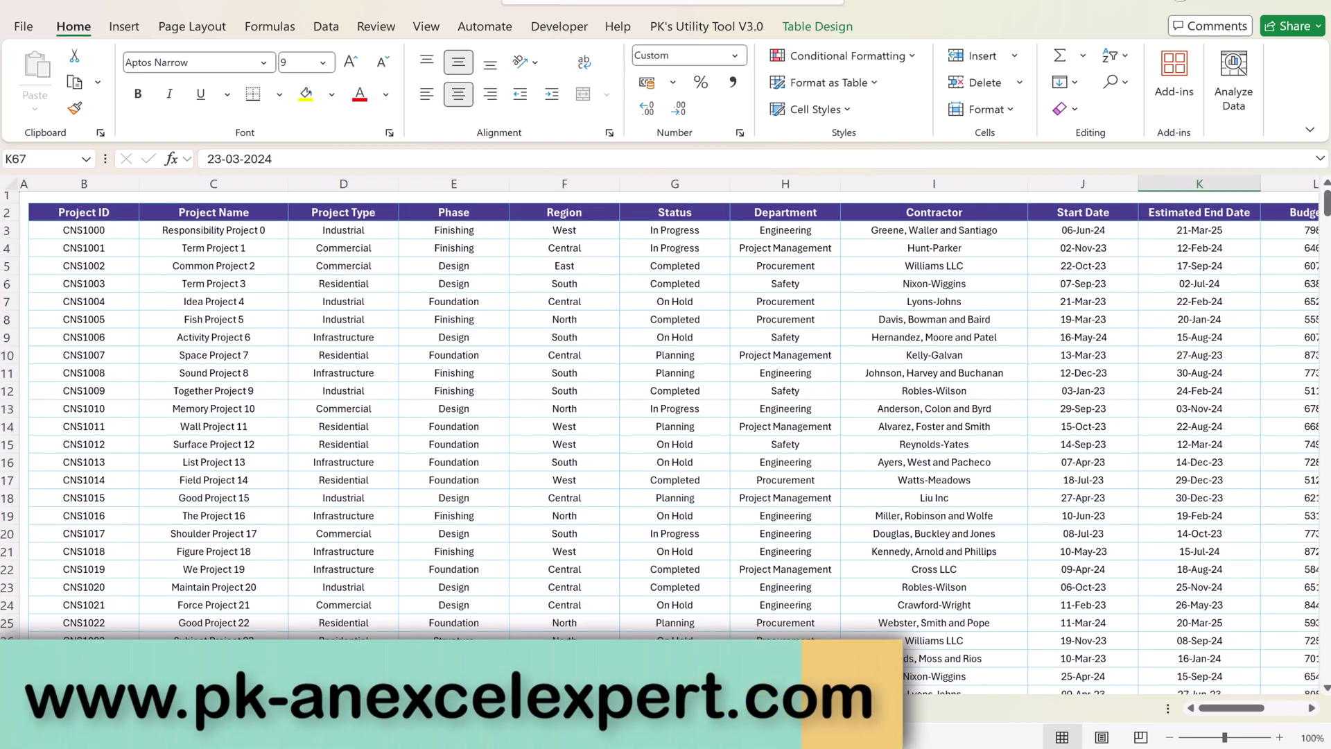
- Review the Project ID, Project Name, Project Type and Phase columns of the Data sheet by highlighting their first rows
left_click(386, 411)
left_click_drag(97, 212, 81, 363)
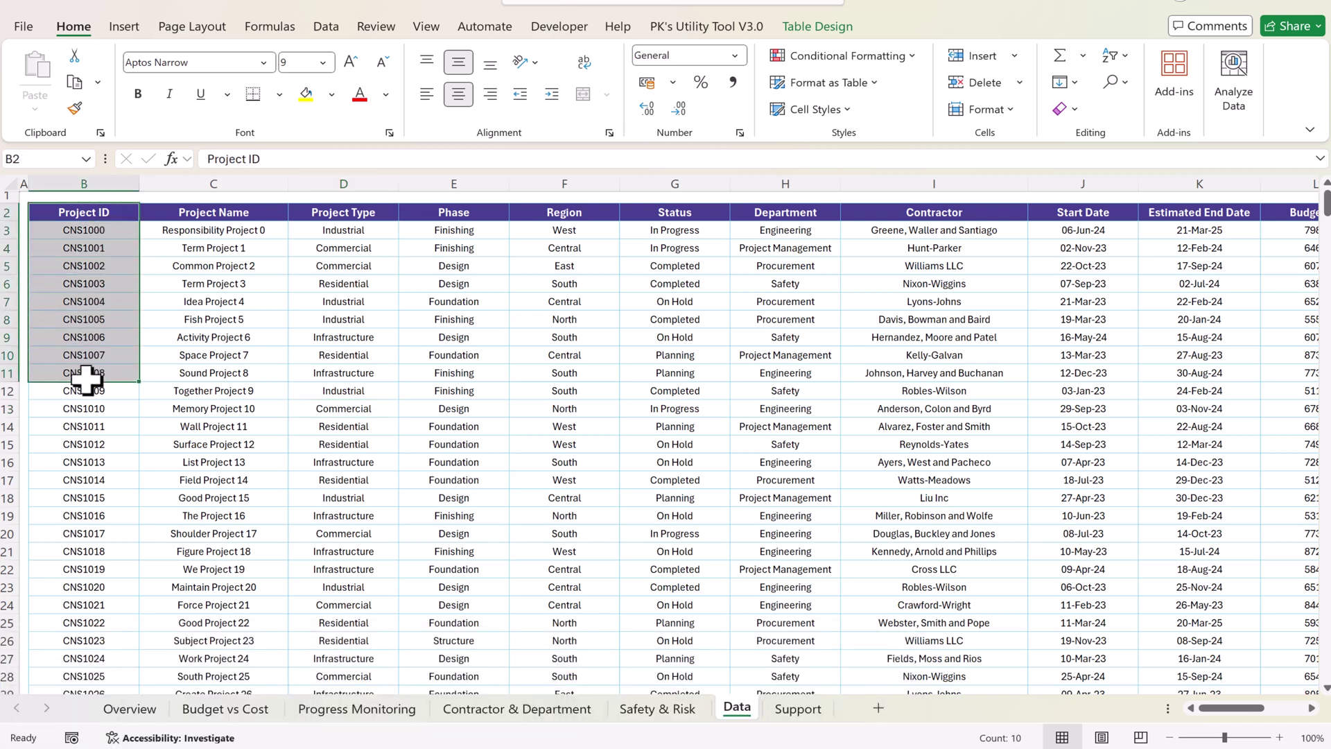
left_click_drag(223, 217, 231, 392)
left_click_drag(357, 215, 354, 402)
left_click(461, 216)
left_click_drag(464, 236, 475, 346)
- Highlight the first rows of the Region, Status, Department and Contractor columns in turn to review them
left_click_drag(586, 220, 582, 357)
left_click_drag(676, 215, 683, 364)
left_click_drag(825, 229, 784, 360)
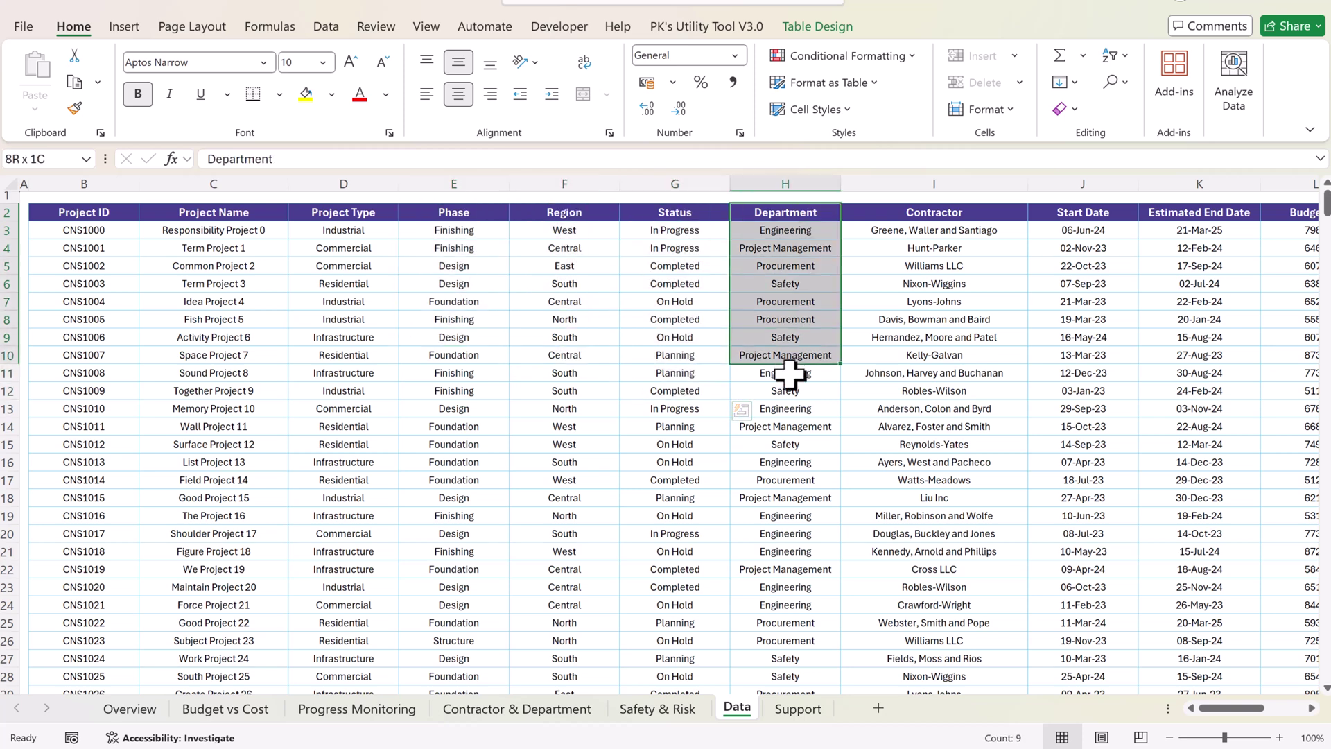
left_click_drag(953, 229, 1020, 395)
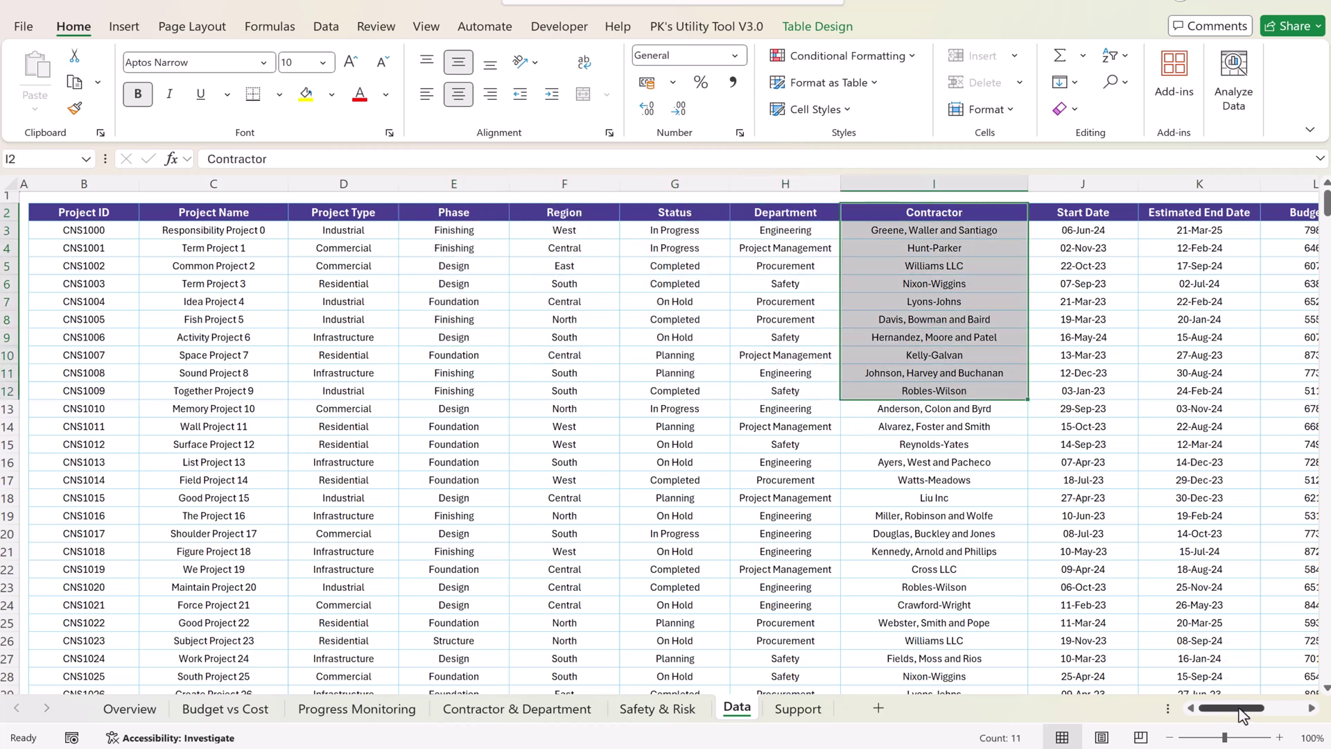
- Highlight the first rows of the Start Date, Estimated End Date, Budget ($) and Cost Incurred ($) columns to review them
left_click_drag(1242, 708, 1282, 707)
left_click_drag(364, 221, 356, 360)
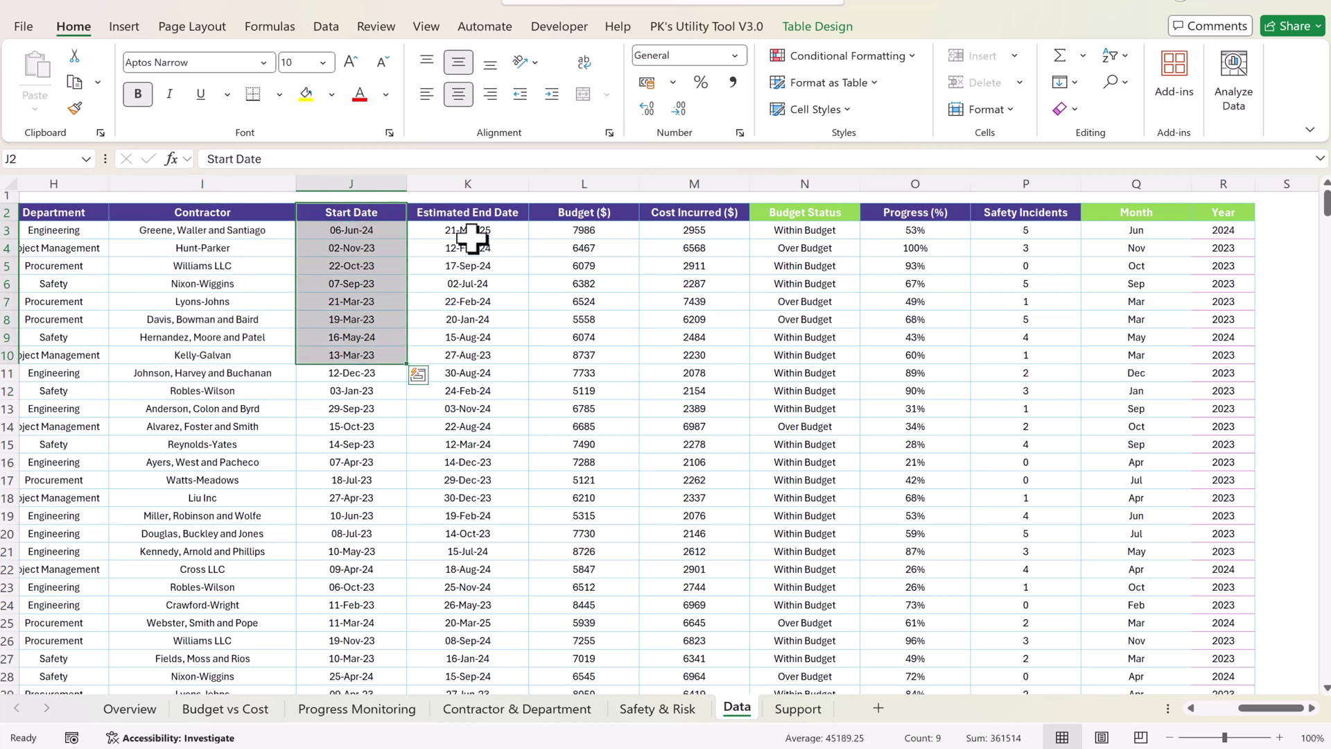
left_click_drag(474, 215, 481, 332)
left_click_drag(579, 214, 587, 304)
left_click_drag(707, 215, 697, 321)
- Examine the Budget Status and Progress (%) columns, highlighting their headers and first rows
left_click(846, 213)
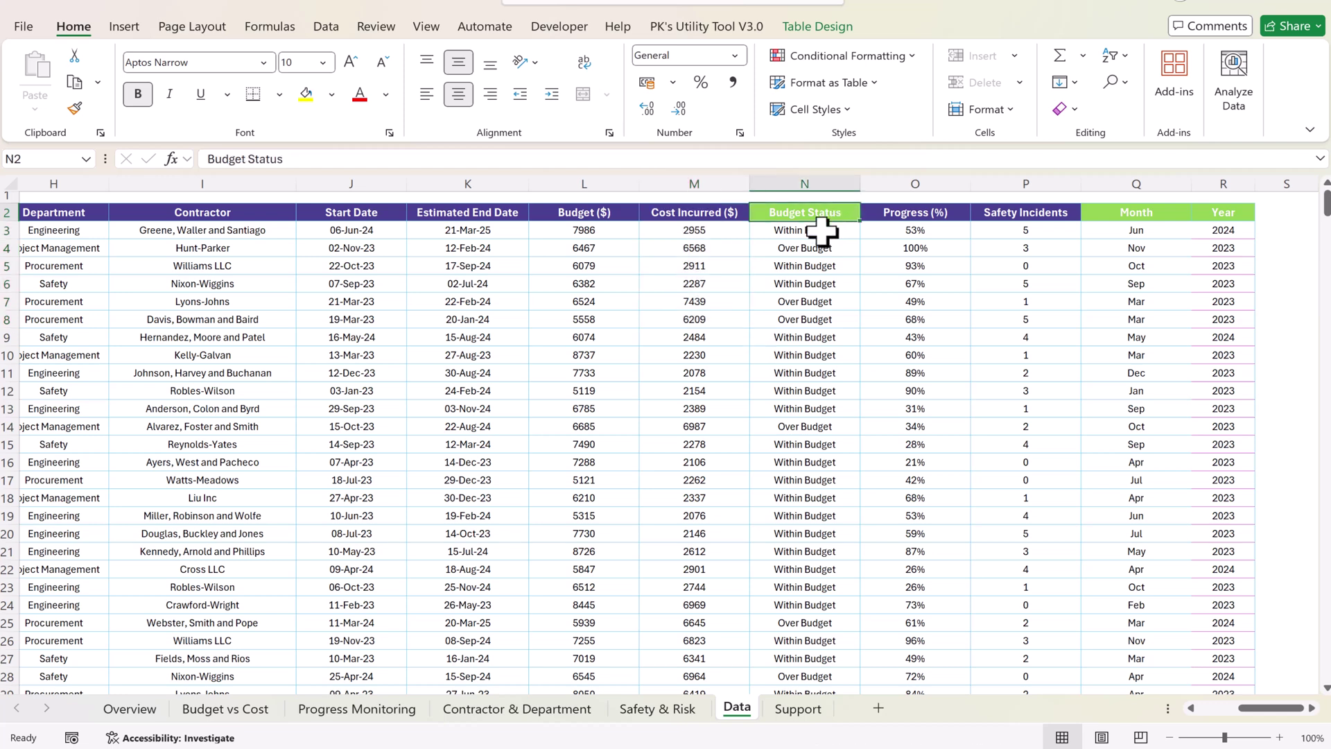
left_click_drag(820, 232, 818, 312)
left_click(817, 211)
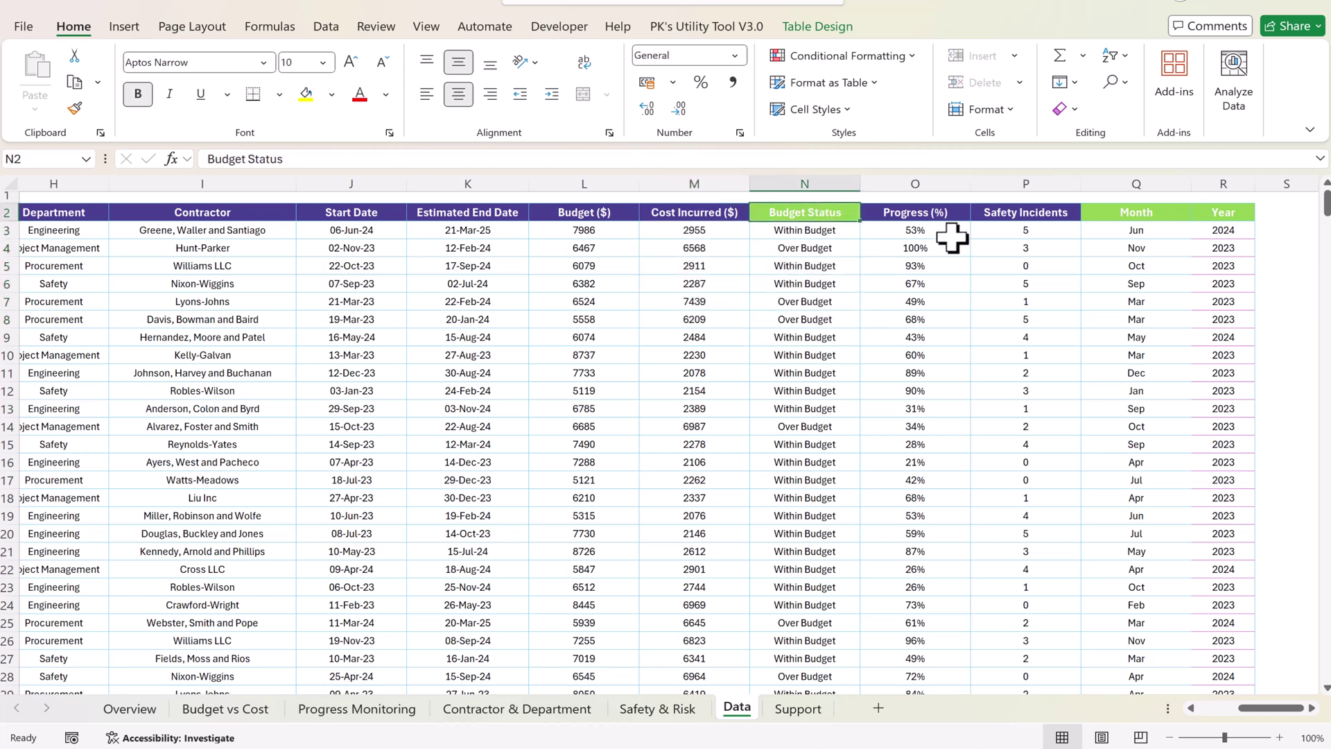
left_click_drag(914, 211, 916, 351)
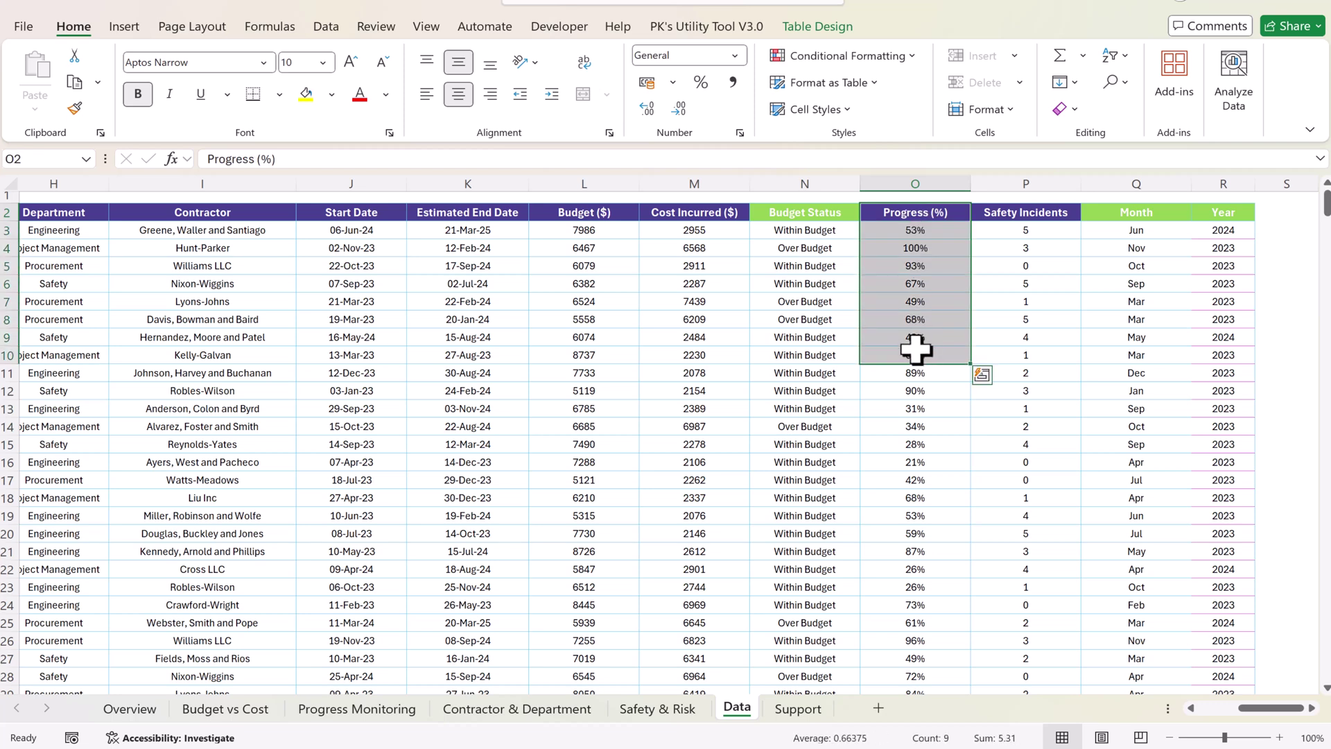
- Highlight the first rows of the Safety Incidents column and inspect the first-row formulas of the Month and Year columns
left_click_drag(1033, 213, 1029, 353)
left_click(1144, 214)
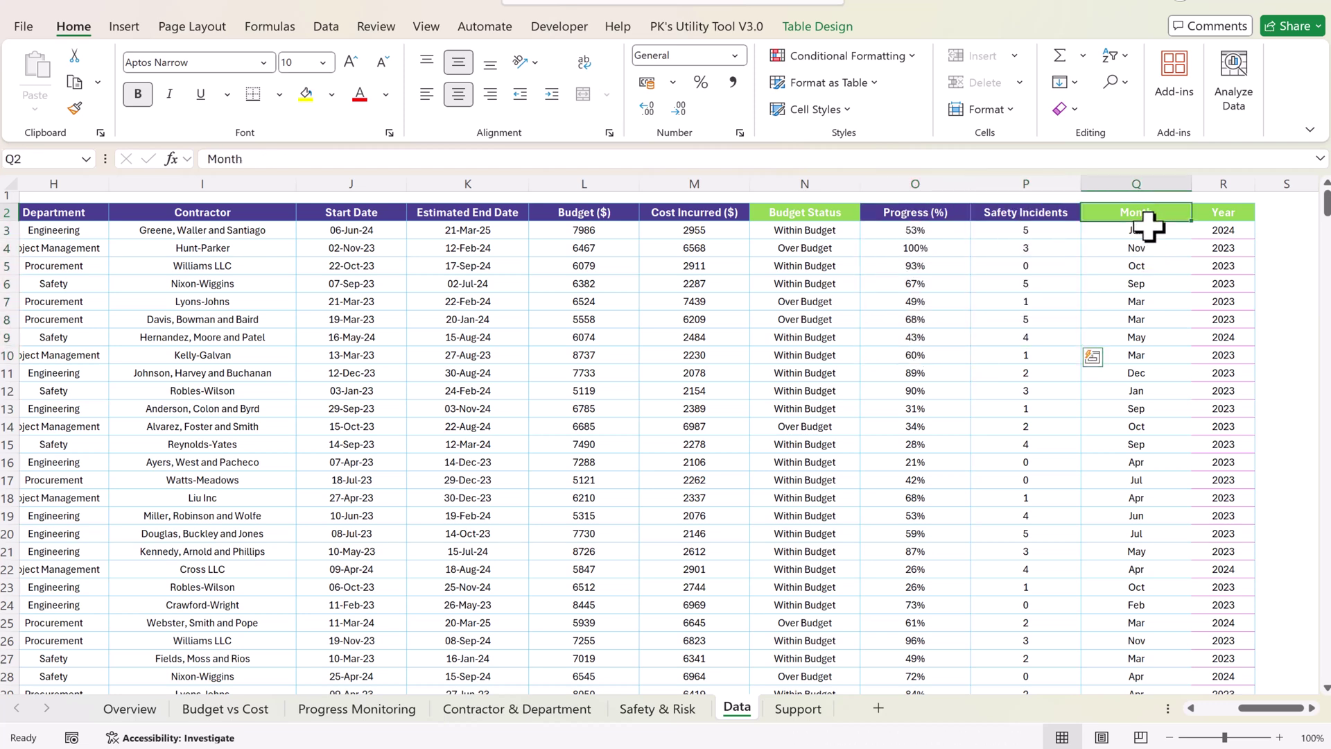
left_click(1146, 231)
left_click(1224, 232)
left_click(1138, 233)
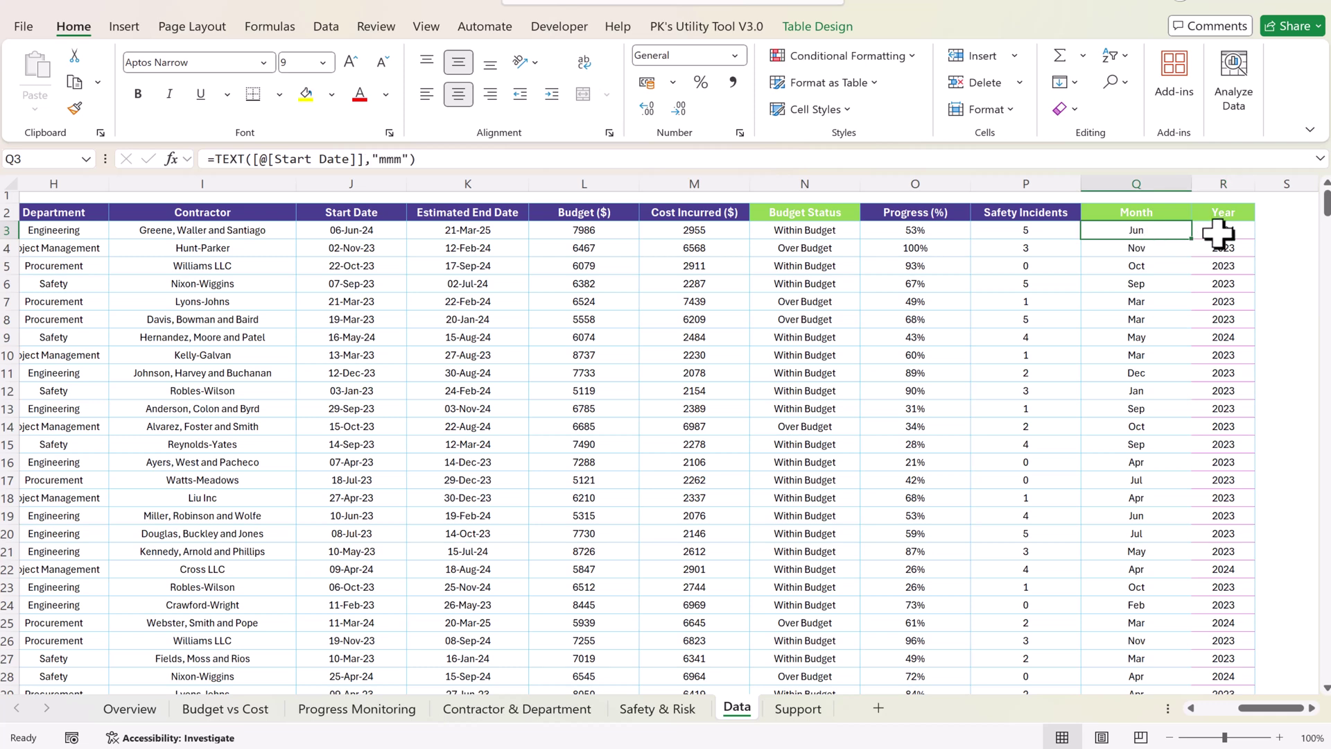
left_click(1218, 234)
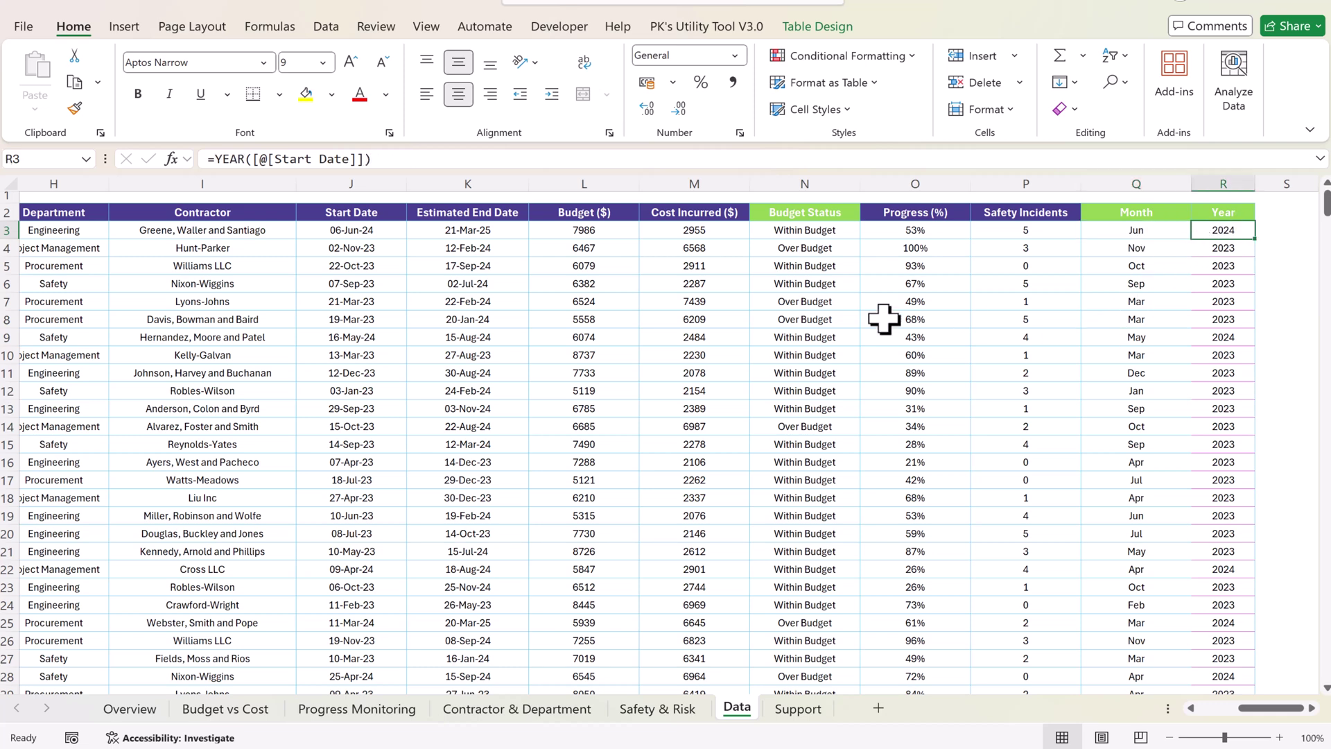
- Review the data table as a whole, highlighting rows 3 to 21 from Project ID to Contractor and the header row
scroll(1276, 707, "left", 5)
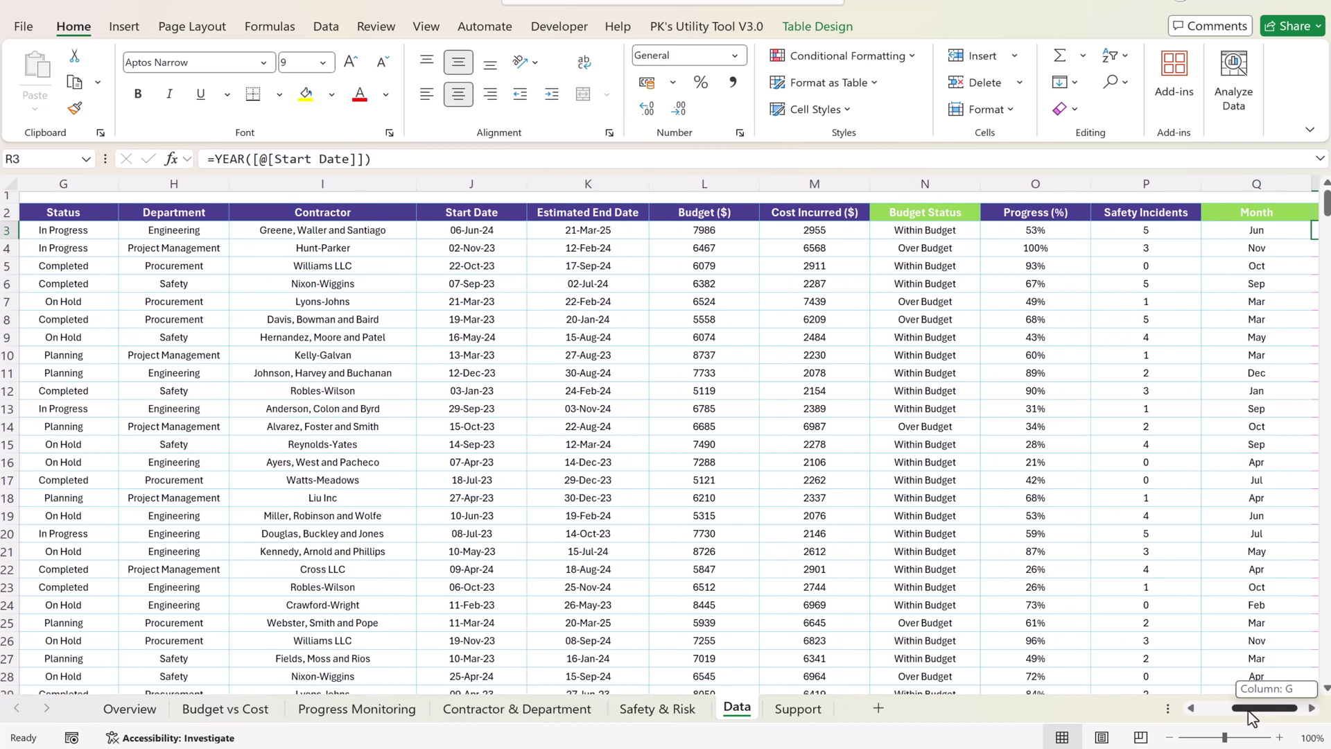
scroll(305, 416, "down", 10)
scroll(306, 417, "up", 10)
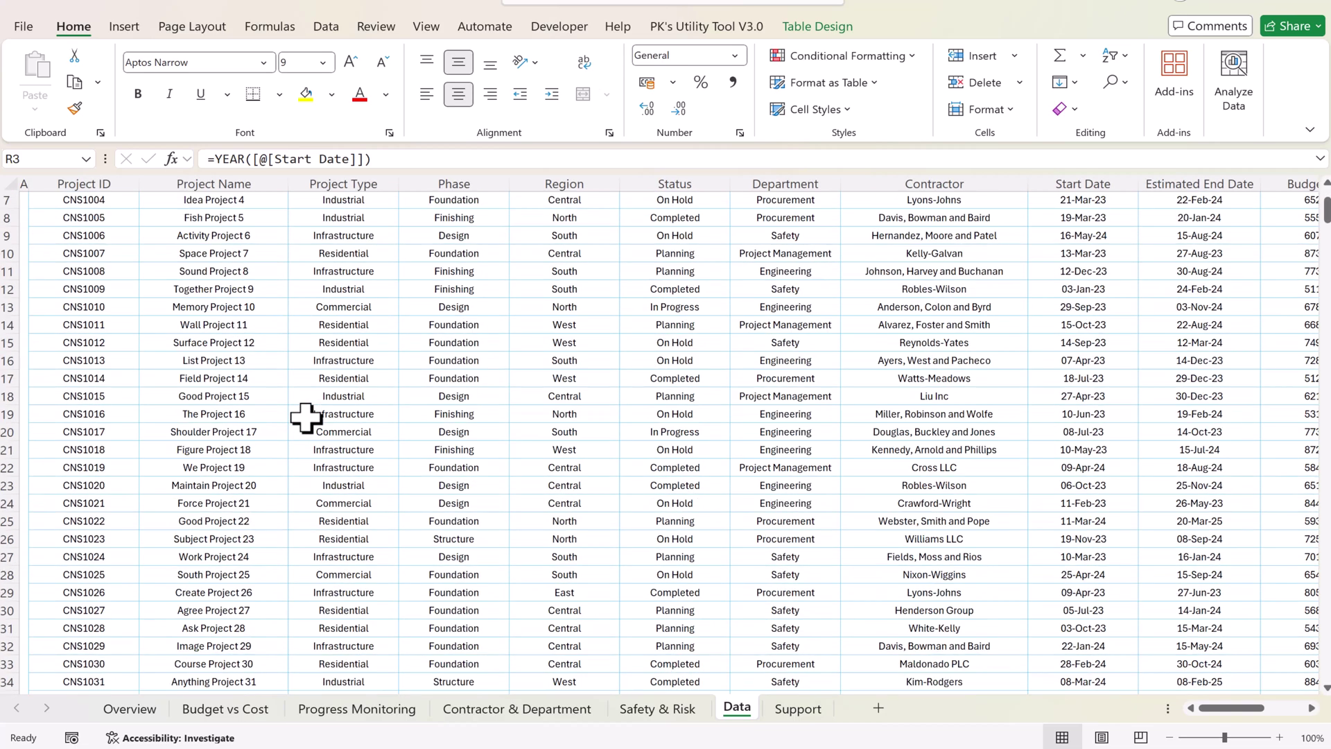
left_click_drag(79, 229, 901, 551)
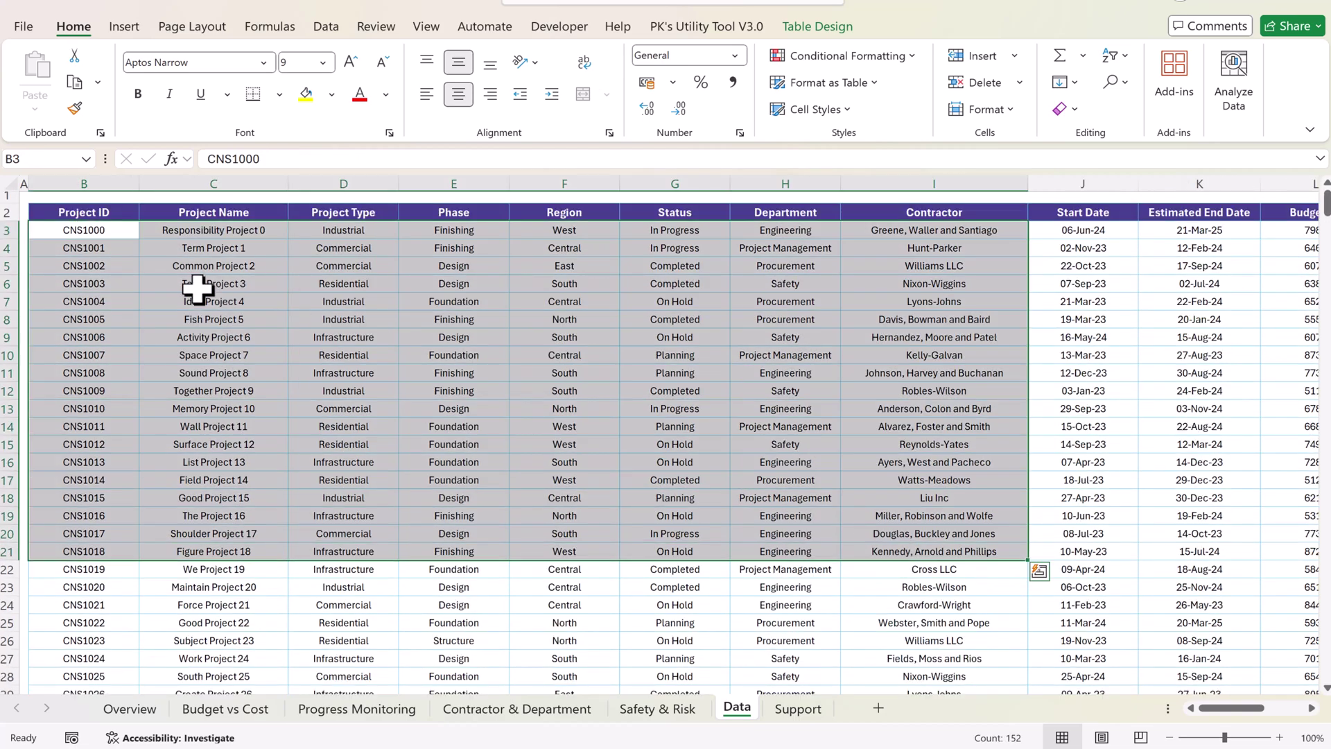
left_click(97, 233)
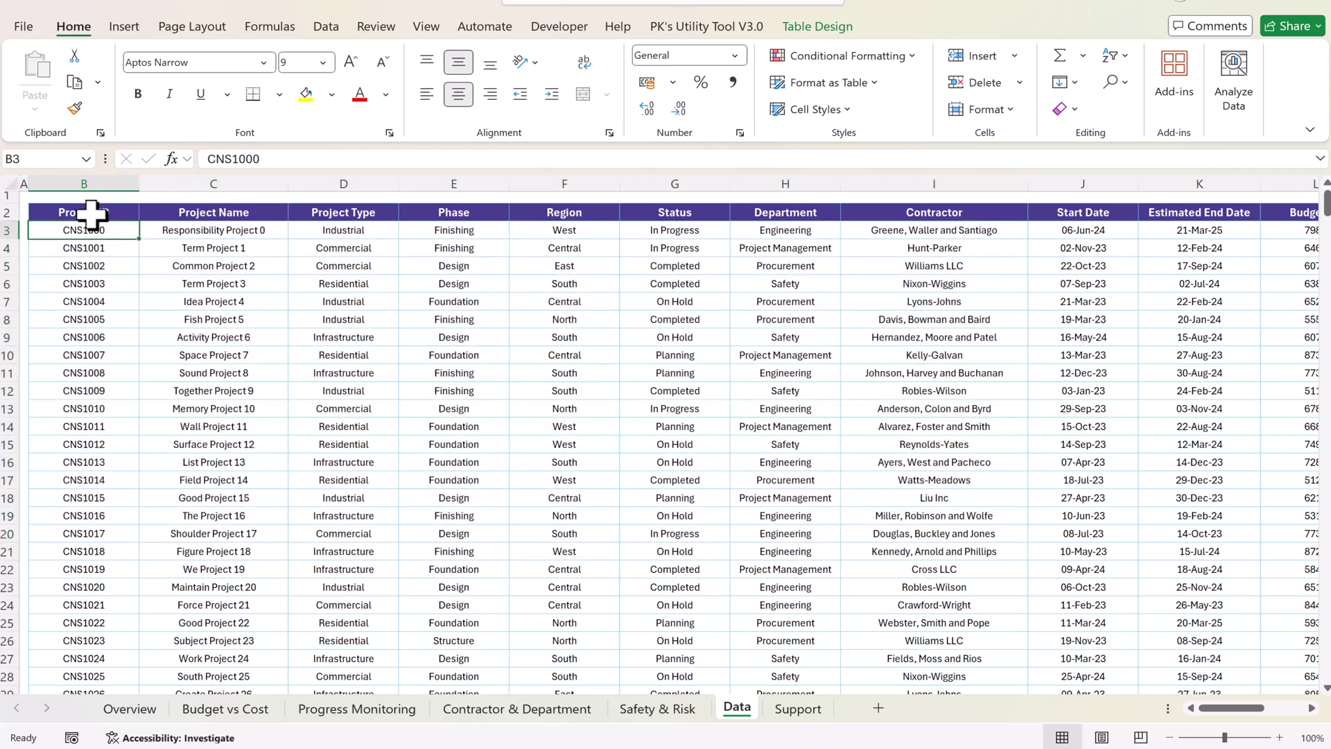
left_click_drag(91, 215, 1072, 217)
left_click(451, 314)
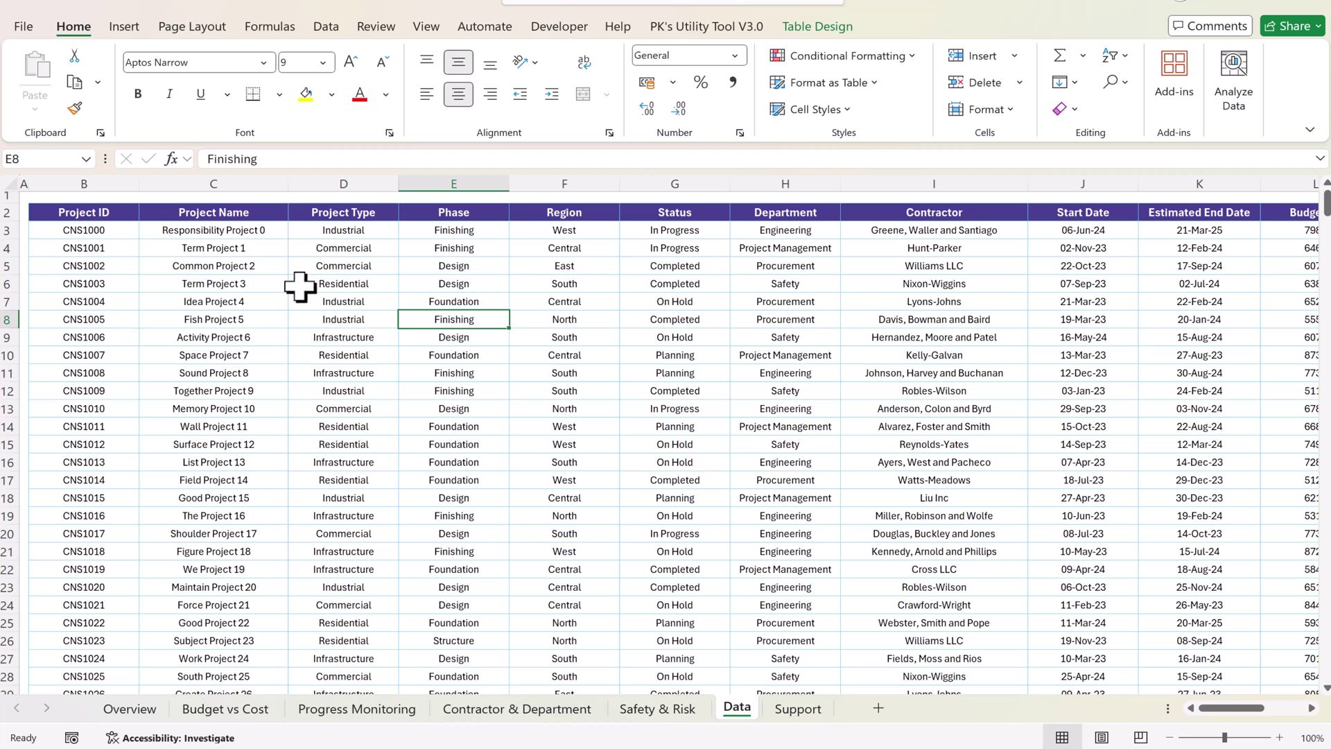
- Refresh all pivot tables and data connections in the workbook
left_click(325, 28)
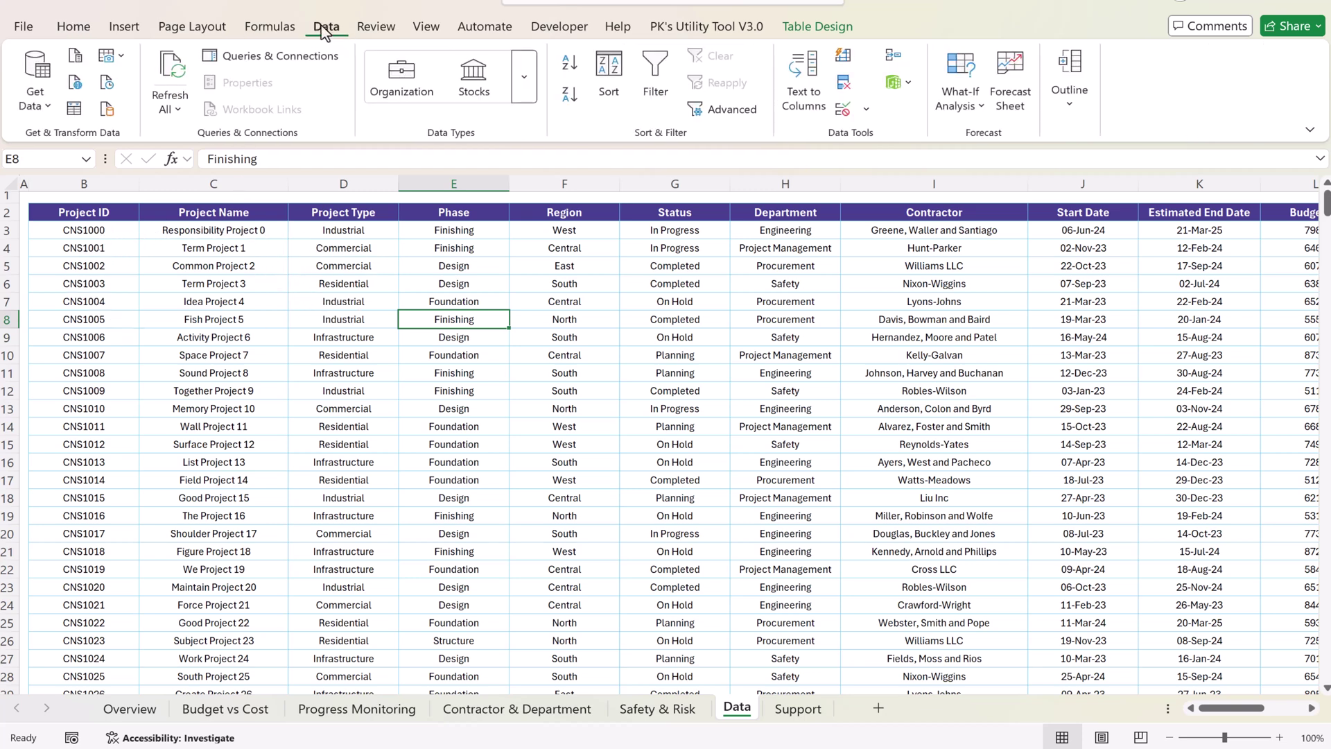
left_click(170, 107)
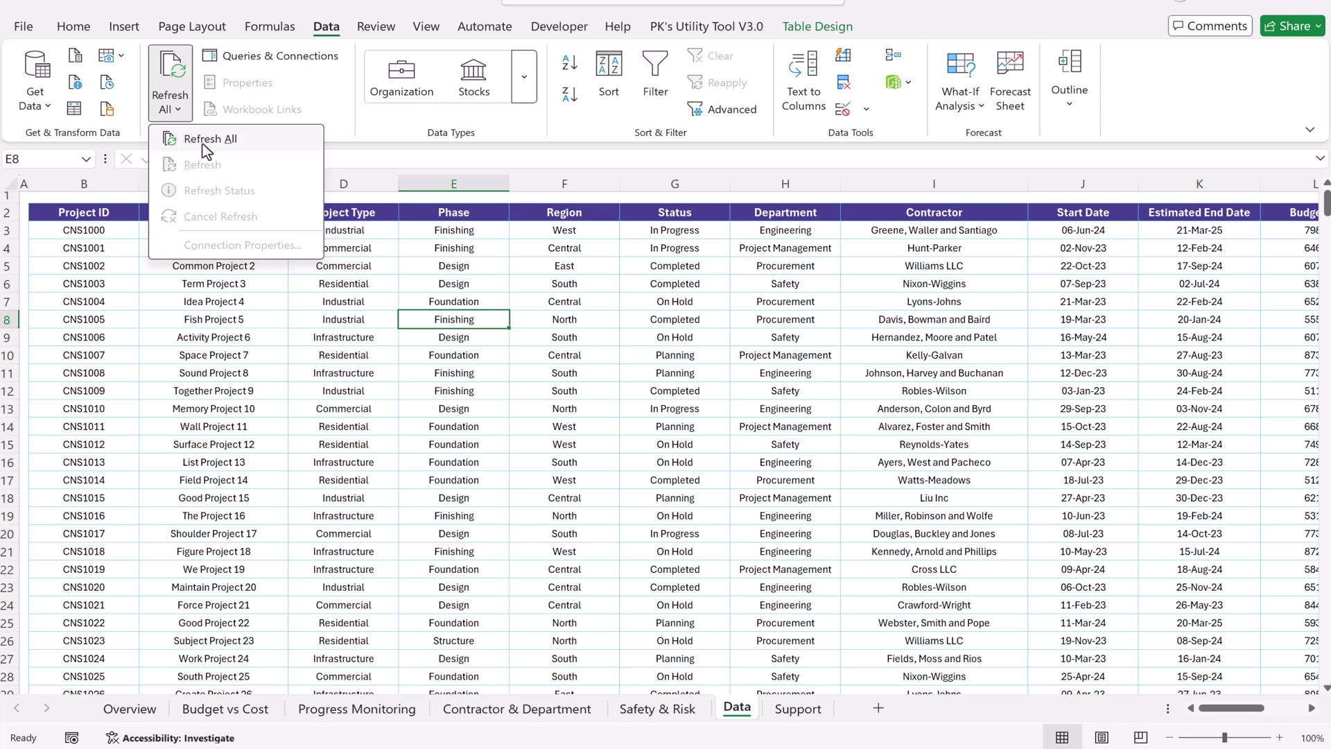
left_click(237, 146)
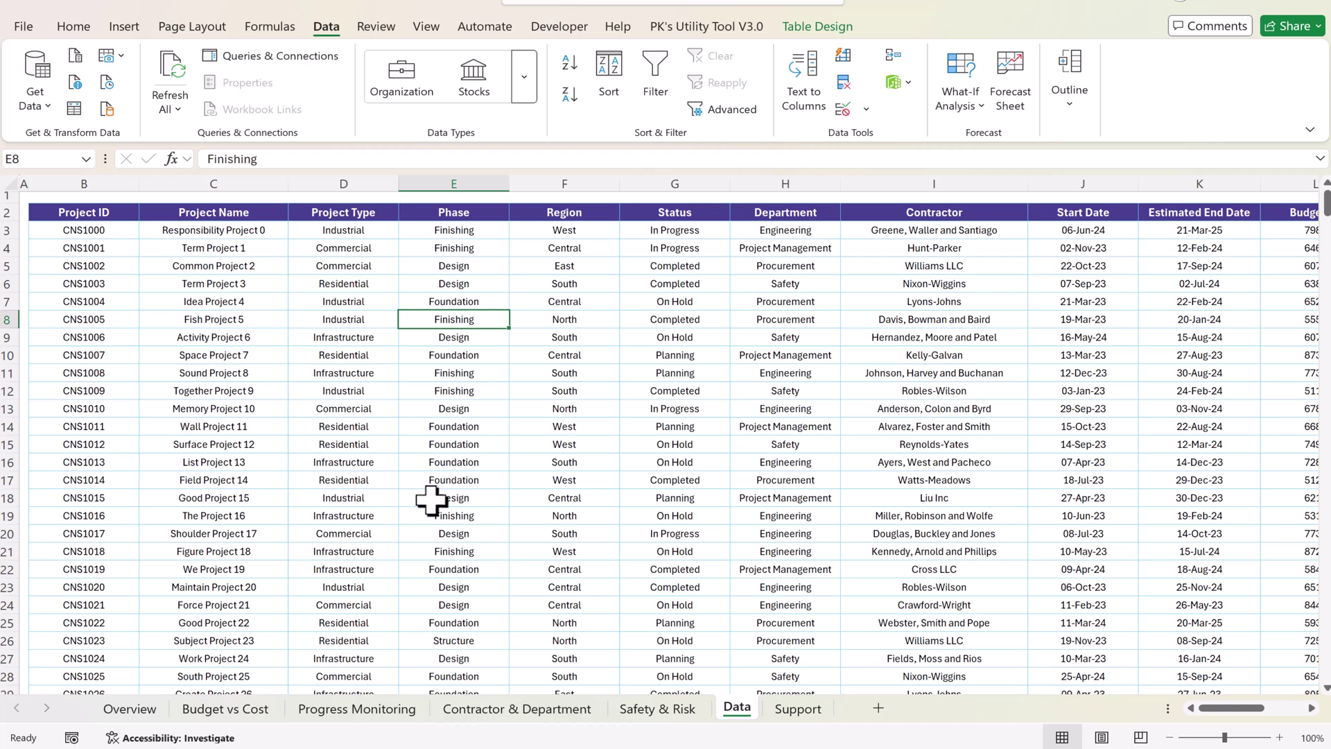
- Glance at the Support sheet, return to the Data sheet and check the name of its table in the table properties
left_click(796, 710)
left_click(733, 708)
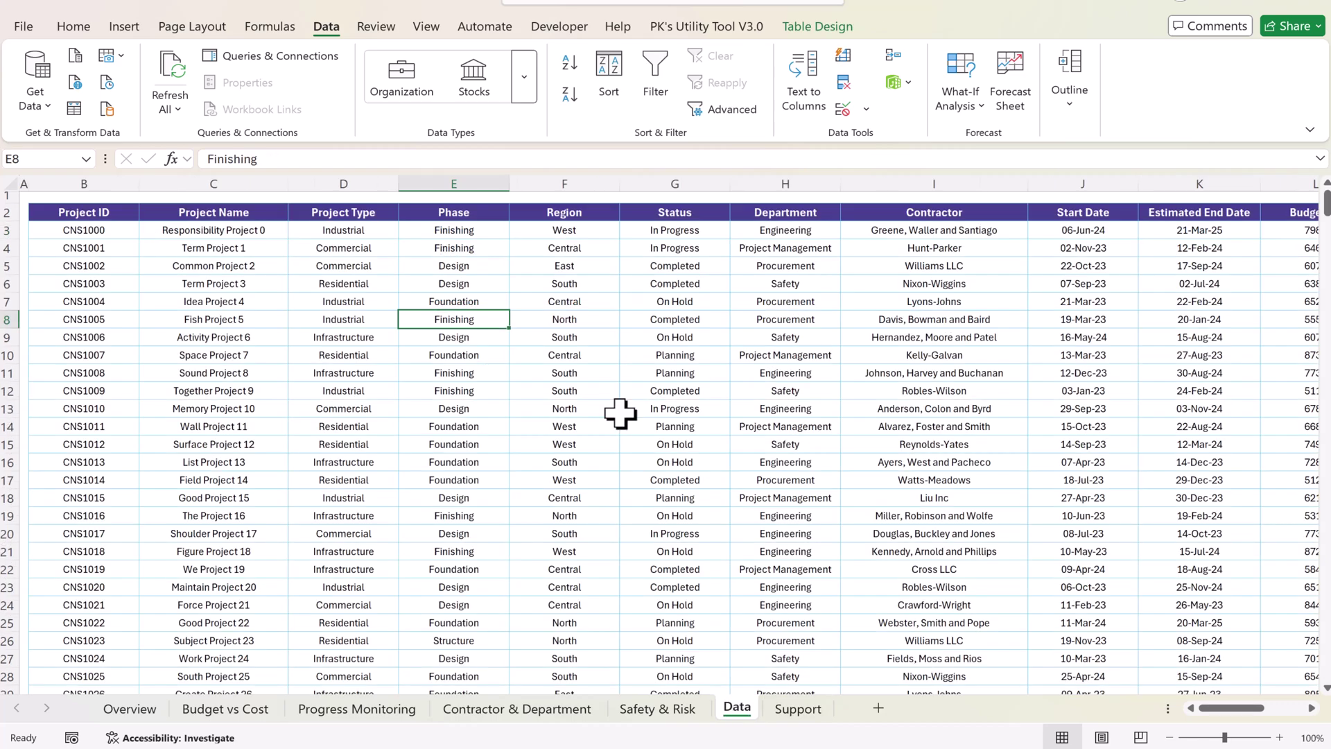
left_click(611, 409)
left_click(801, 32)
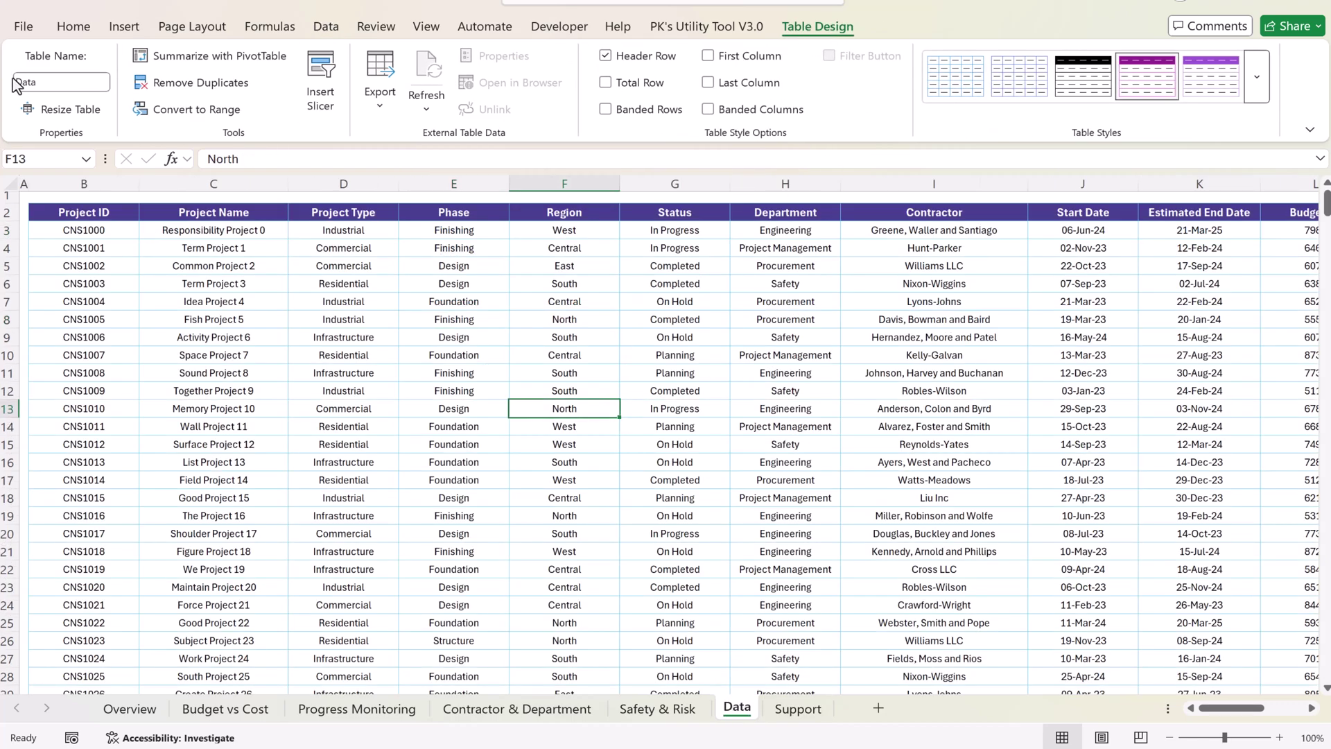
left_click(514, 369)
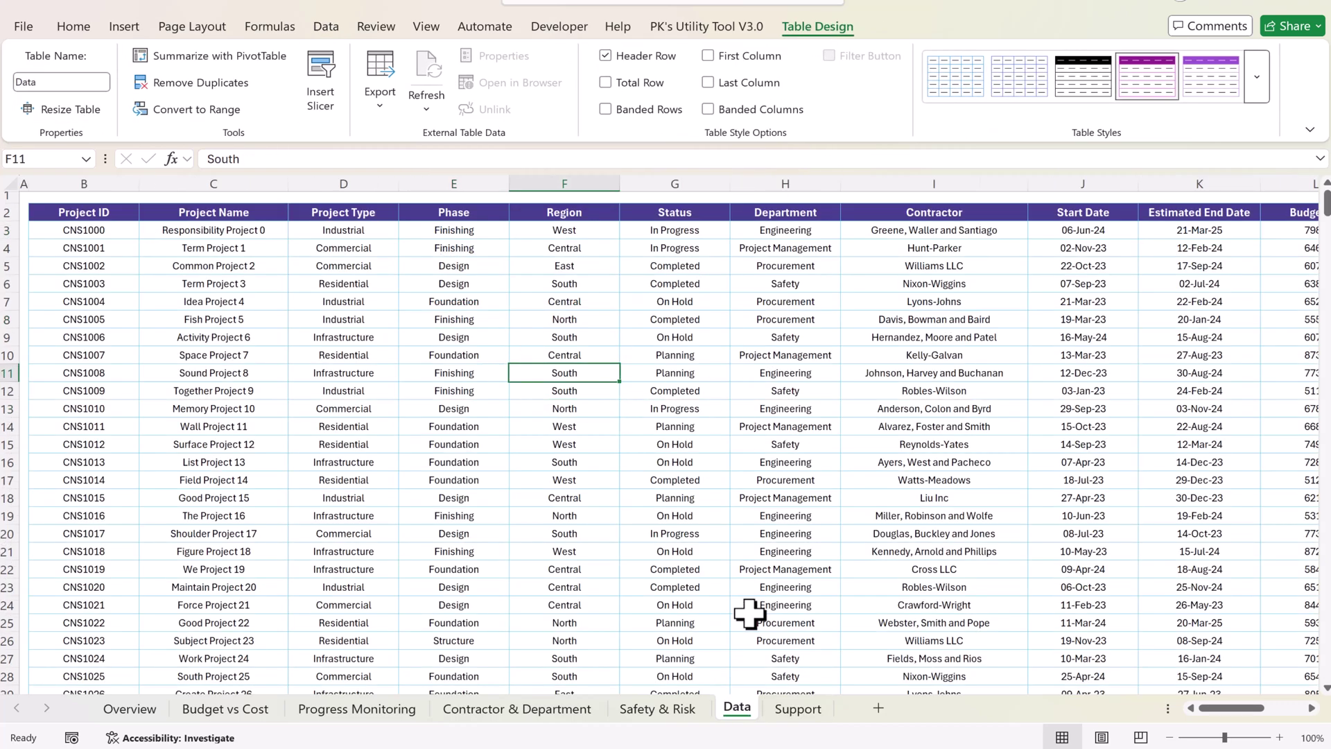
- Open the Support sheet and highlight the summary pivot tables at the start of its Overview section
left_click(796, 709)
left_click(524, 423)
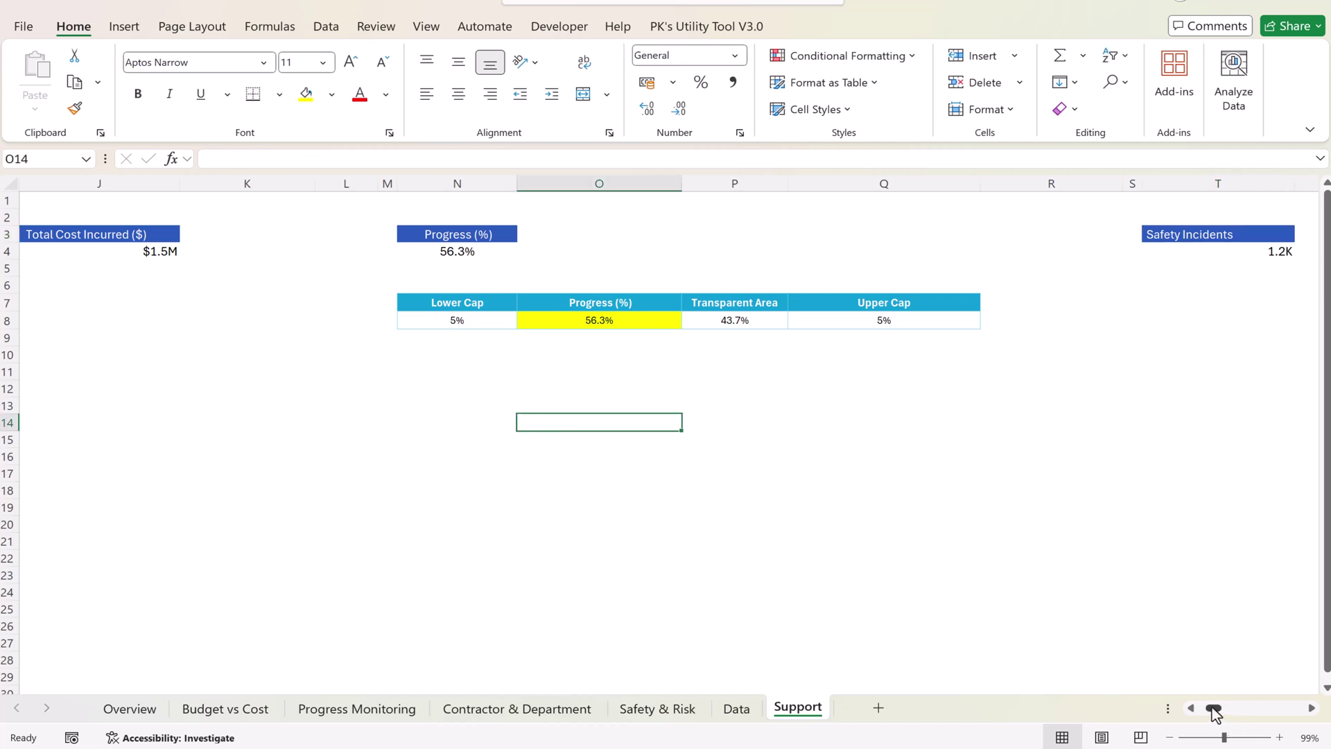
left_click_drag(1214, 709, 1137, 701)
left_click_drag(94, 239, 1079, 258)
- Examine the Lower Cap to Upper Cap helper table and the formula behind its Progress (%) cell O8
left_click_drag(1208, 714, 1218, 711)
left_click_drag(250, 305, 574, 321)
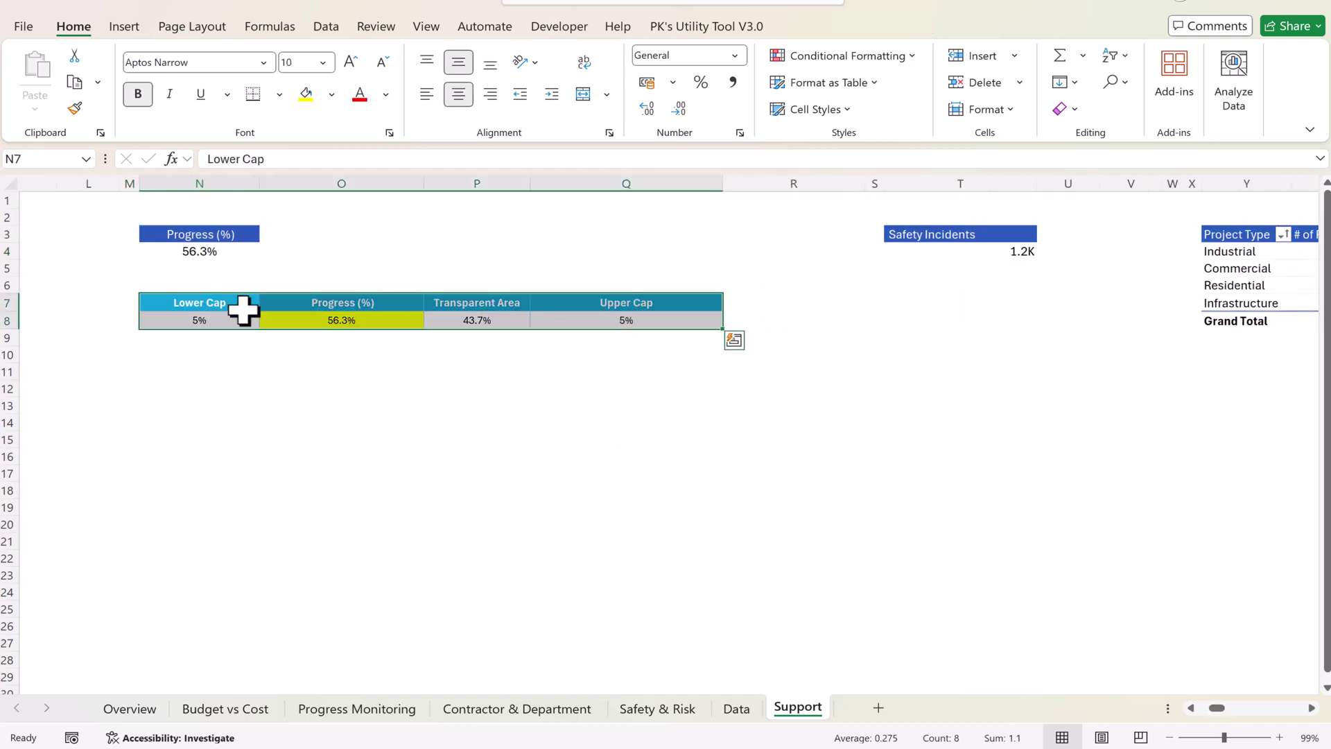
left_click(355, 333)
left_click(354, 319)
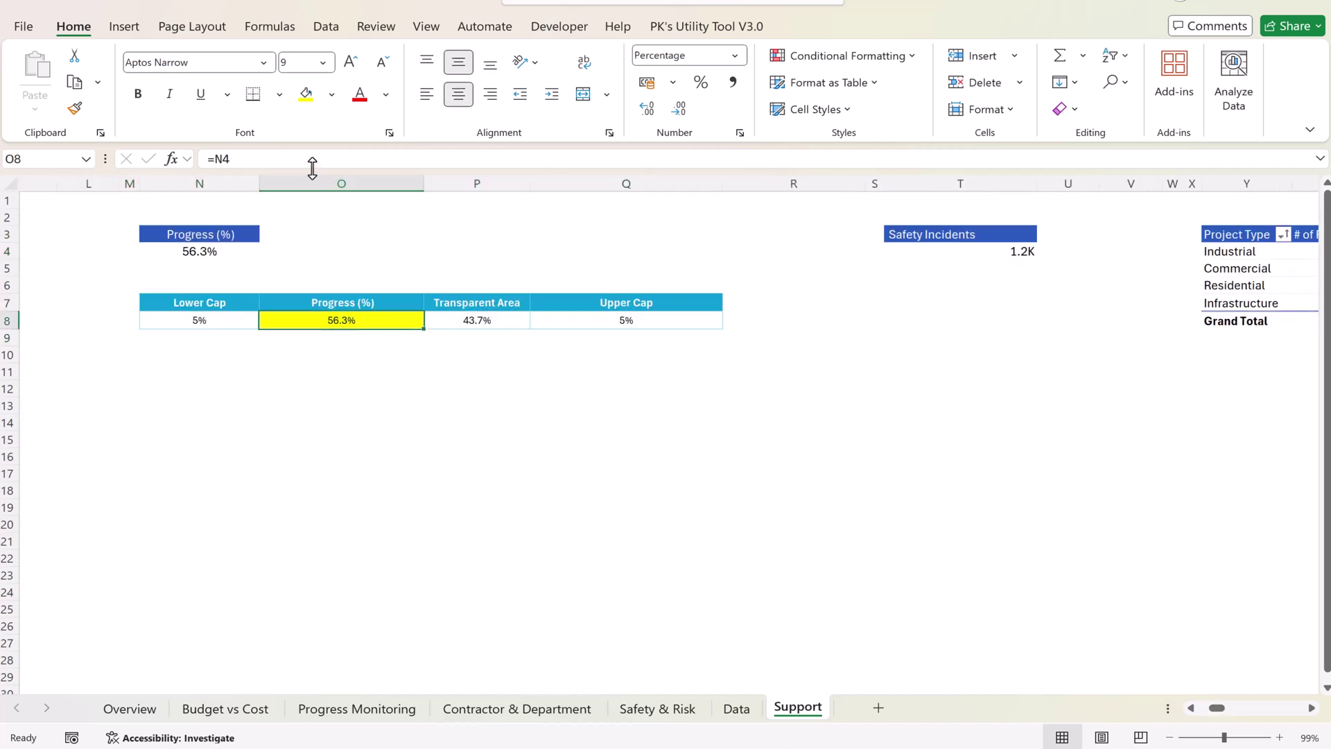
key("F2")
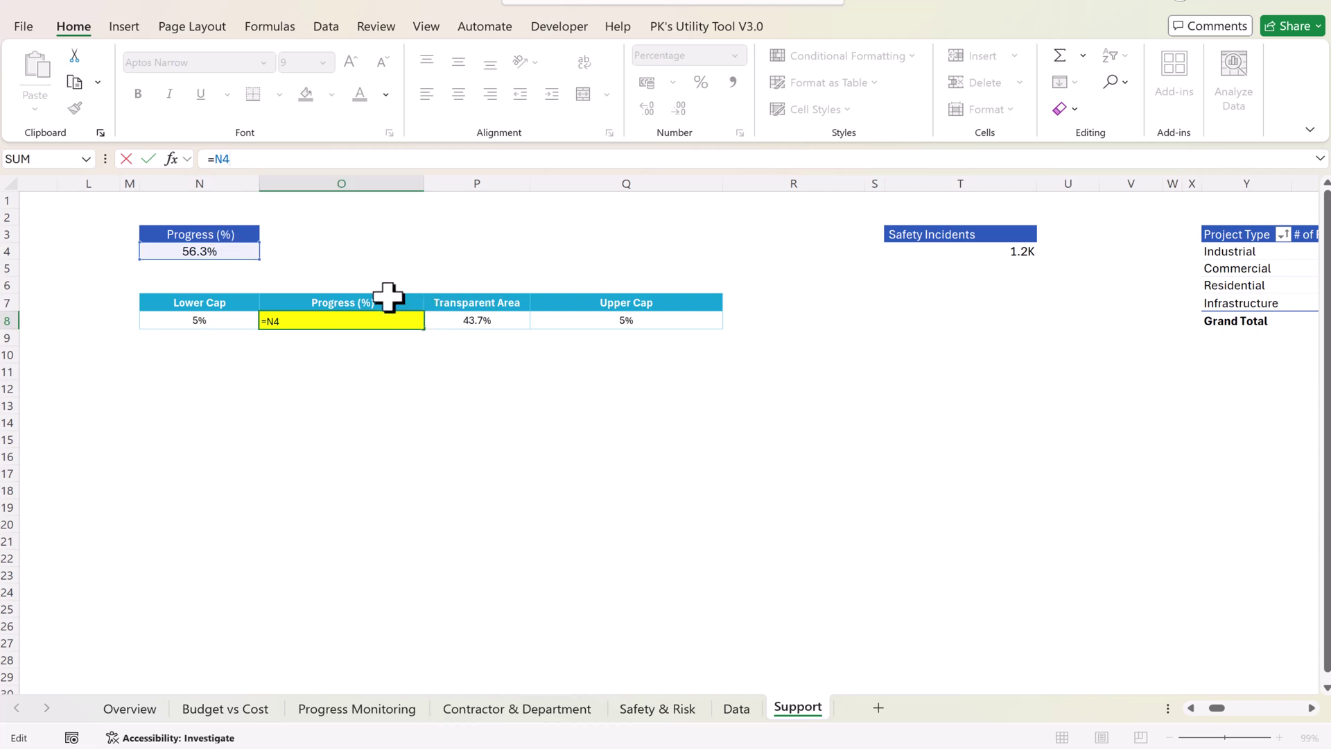
left_click_drag(208, 303, 717, 322)
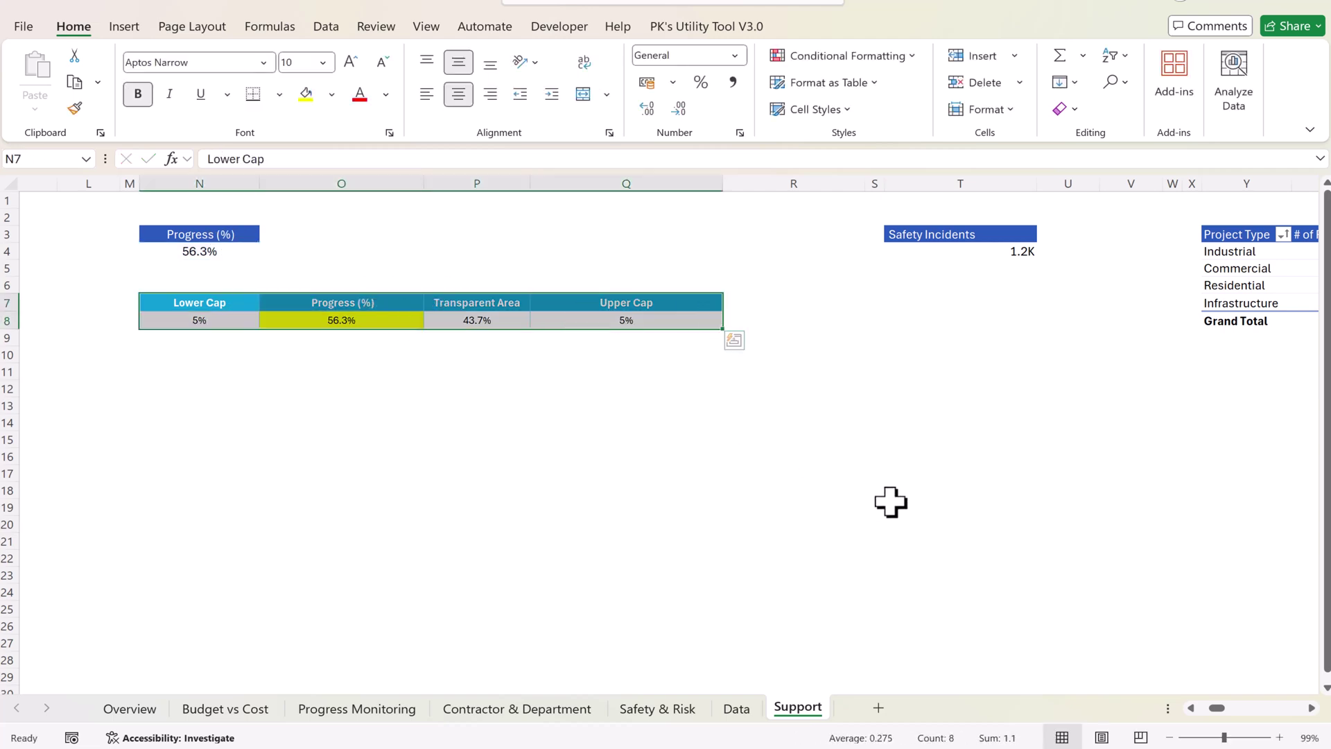
- Review the Safety Incidents total and the Project Type pivot table by highlighting their cells
left_click_drag(1214, 707, 350, 287)
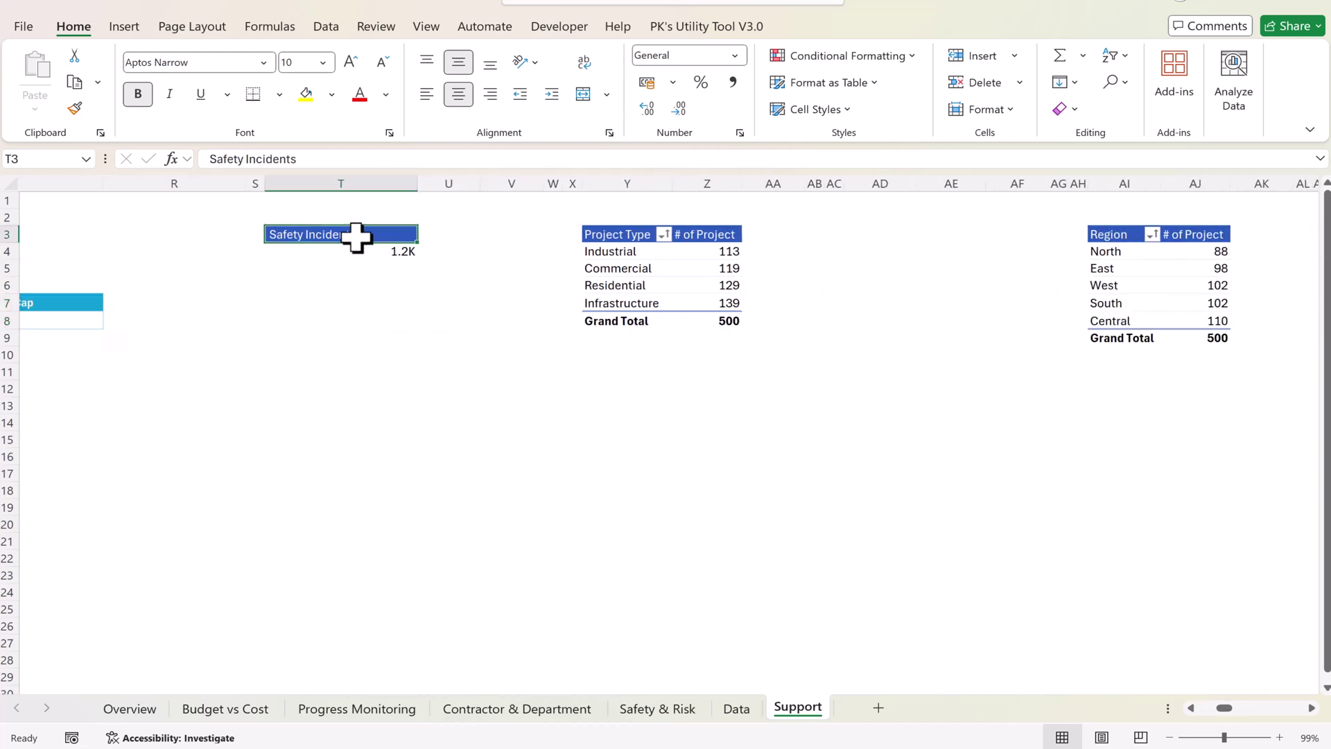
left_click_drag(357, 238, 430, 252)
left_click_drag(610, 268, 707, 285)
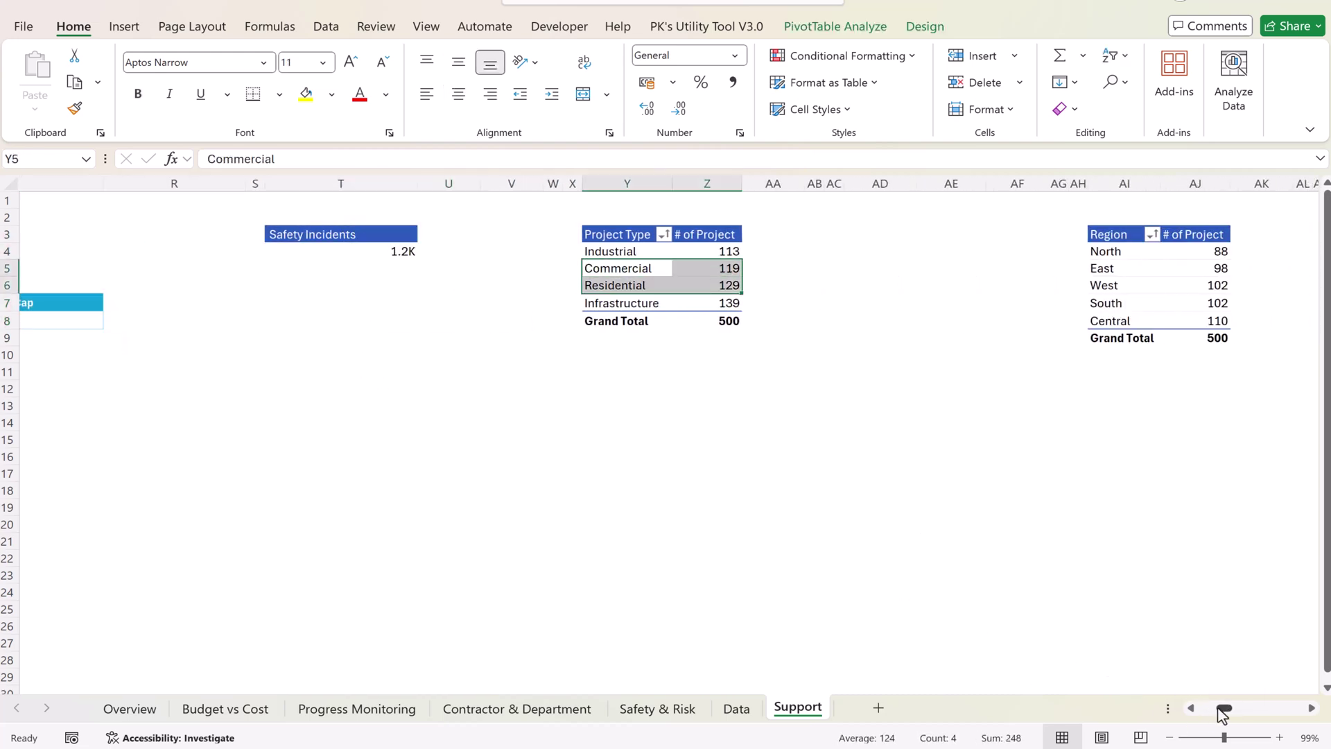
- Walk through the Support sheet's vertical section labels, from Budget vs Cost Analysis to Contractor & Department Insight, selecting each label
left_click_drag(1224, 707, 1235, 707)
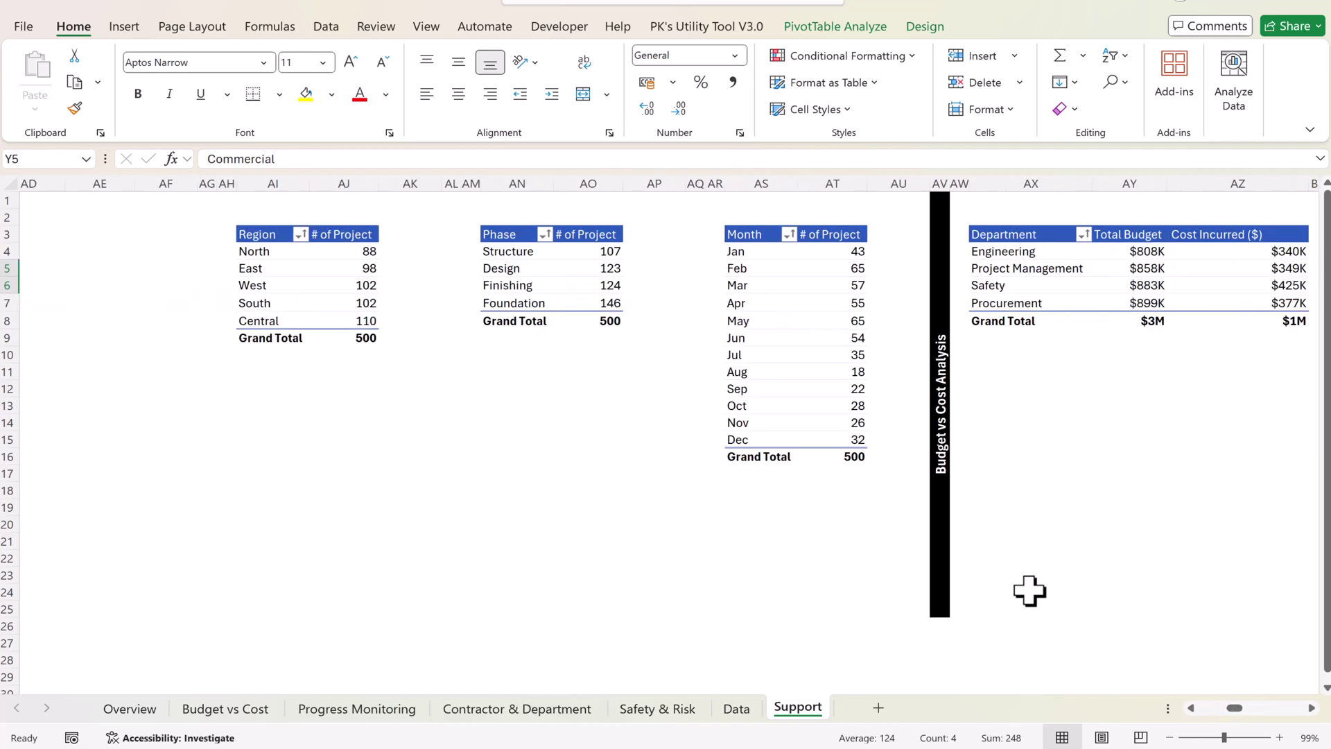
left_click(949, 411)
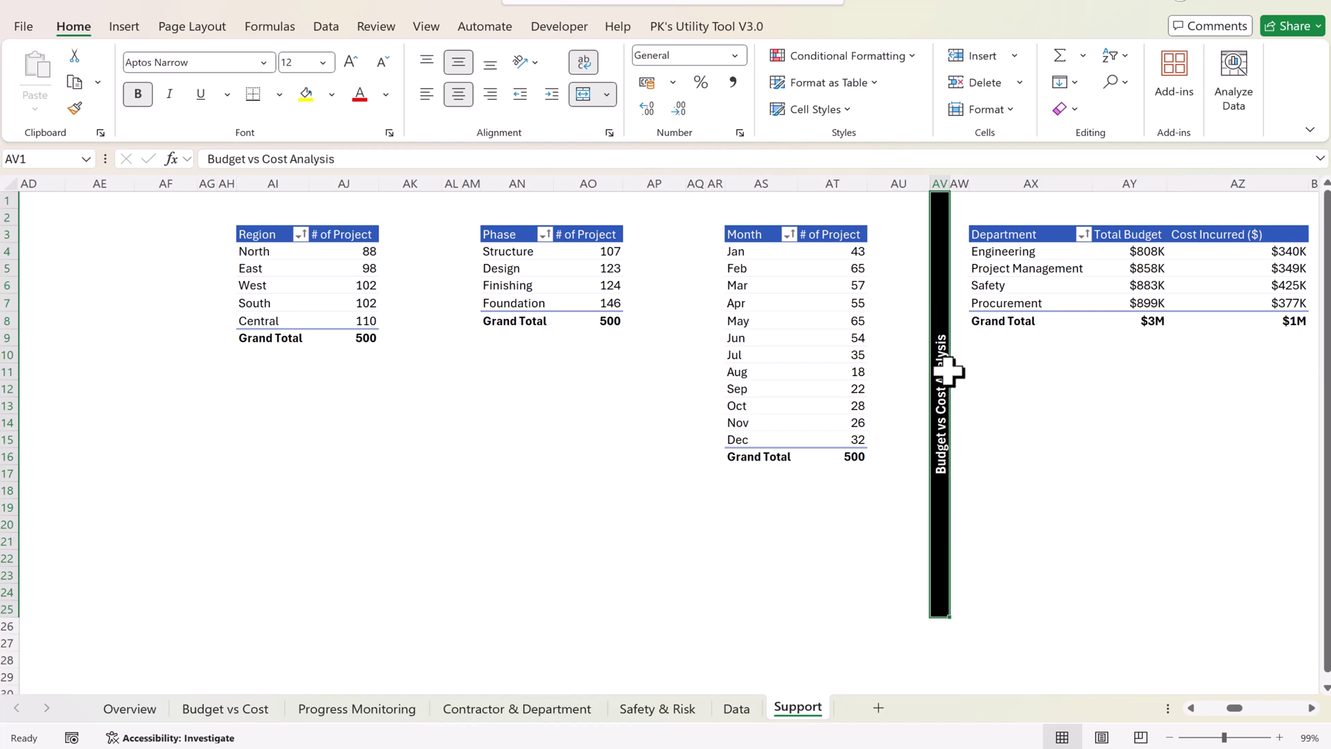
mouse_move(1236, 708)
left_mouse_down()
mouse_move(1256, 714)
mouse_move(1151, 727)
mouse_move(1204, 708)
mouse_move(1259, 714)
left_mouse_up()
left_click(24, 422)
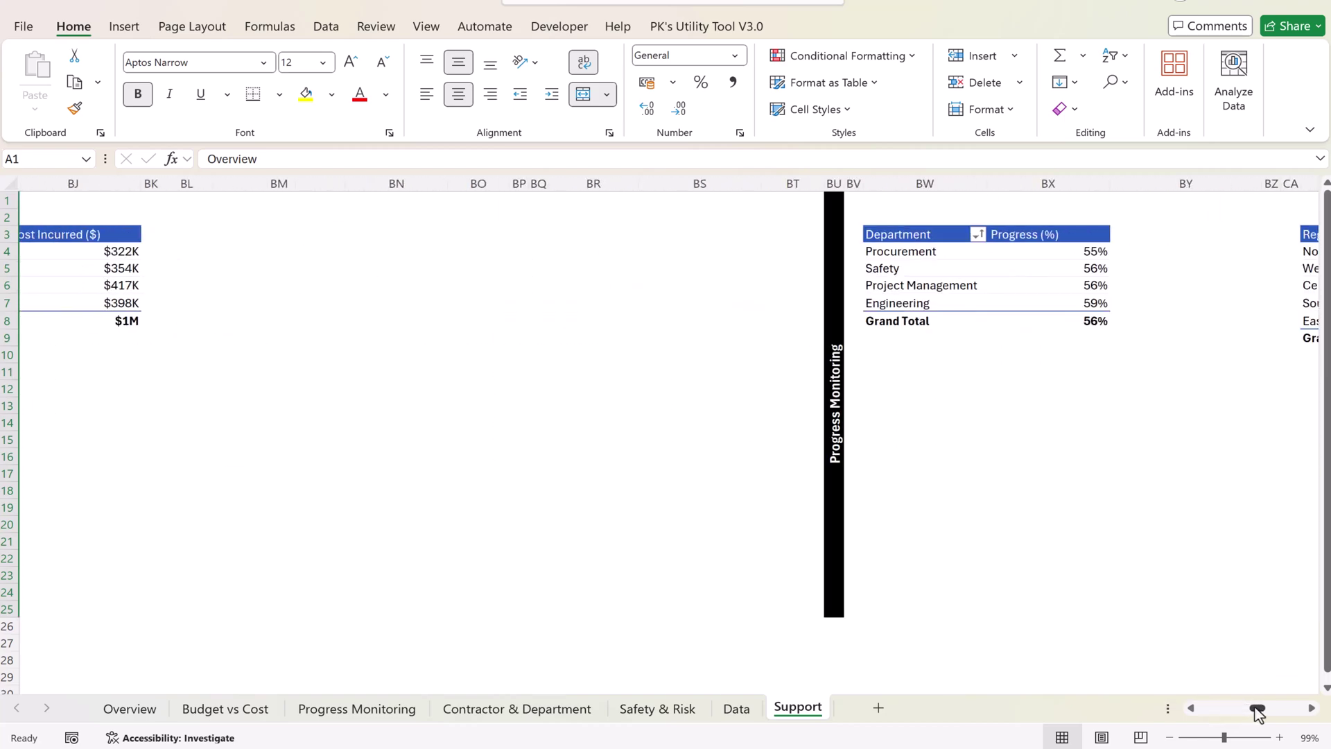
left_click(841, 485)
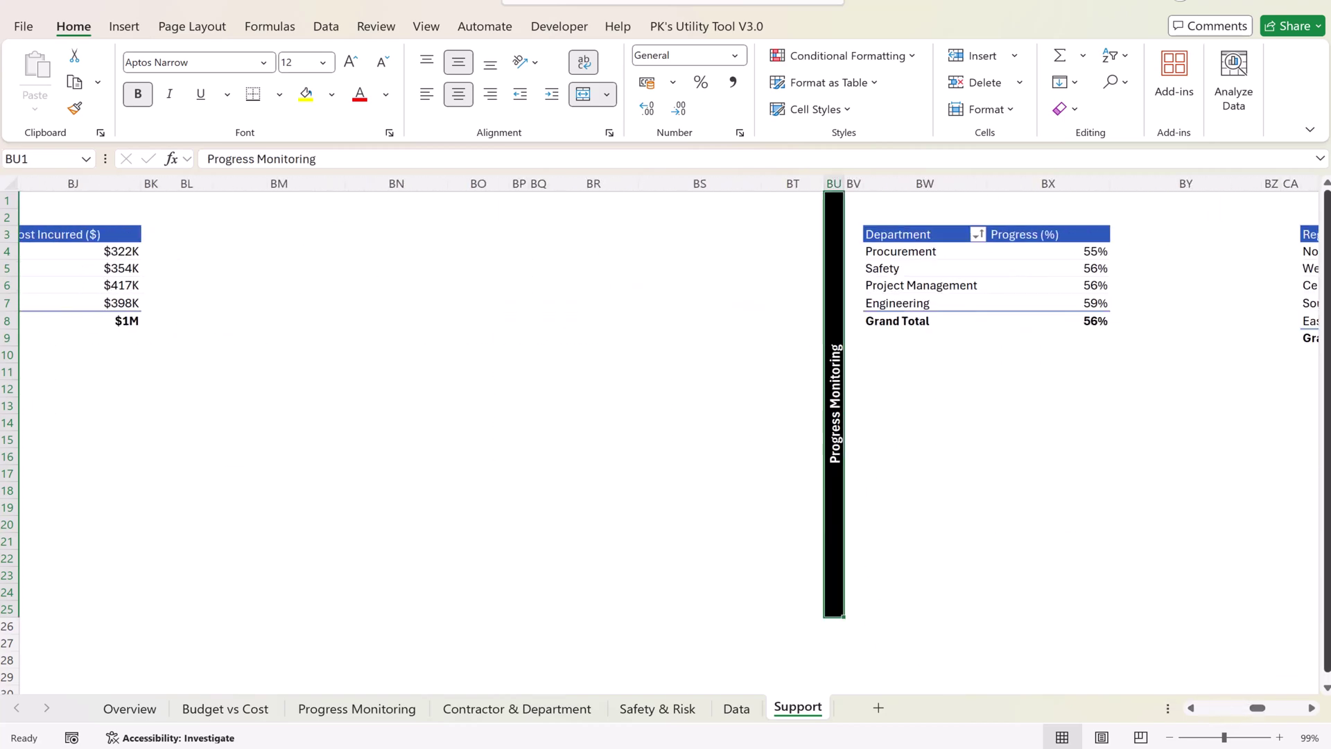
left_click_drag(1268, 709, 1290, 709)
left_click(948, 454)
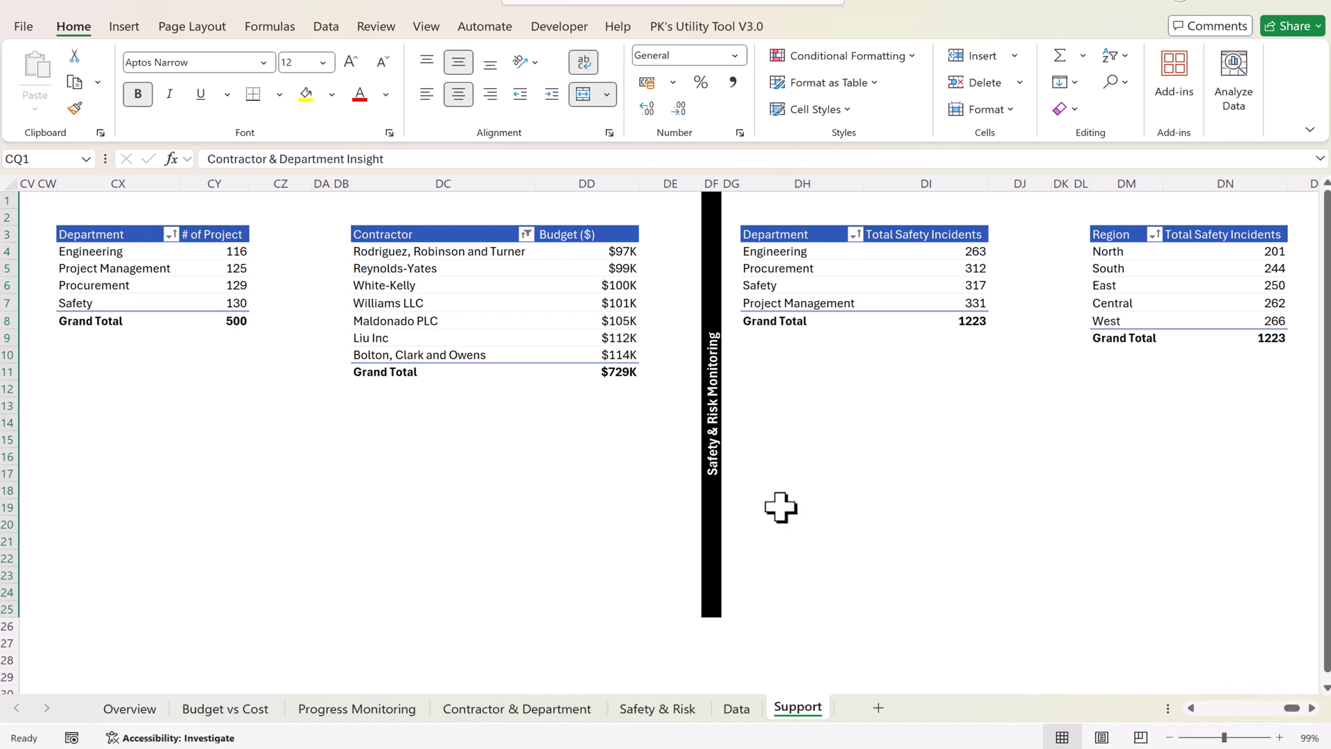
- Select the Safety & Risk Monitoring label and highlight the budgets and contractor names in the neighbouring Contractor budget pivot table
left_click(723, 431)
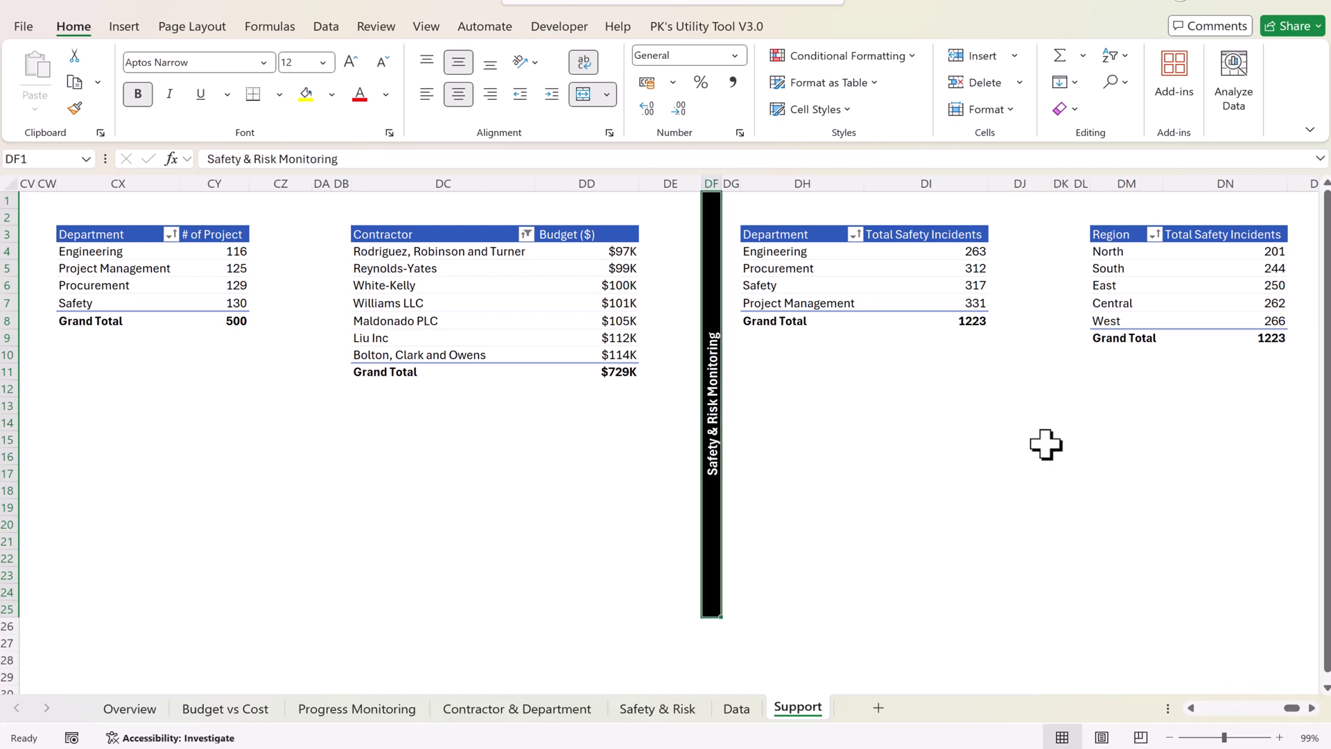
left_click_drag(594, 274, 609, 347)
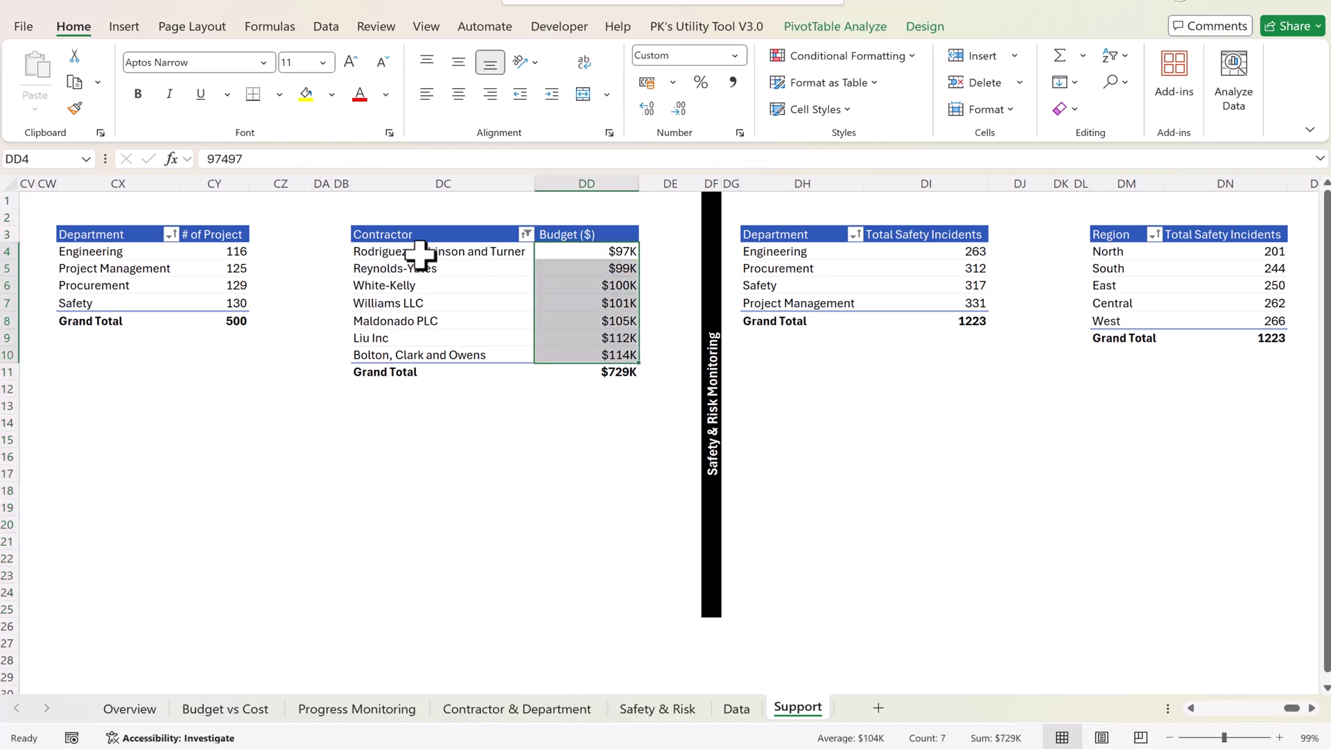
left_click_drag(425, 256, 402, 342)
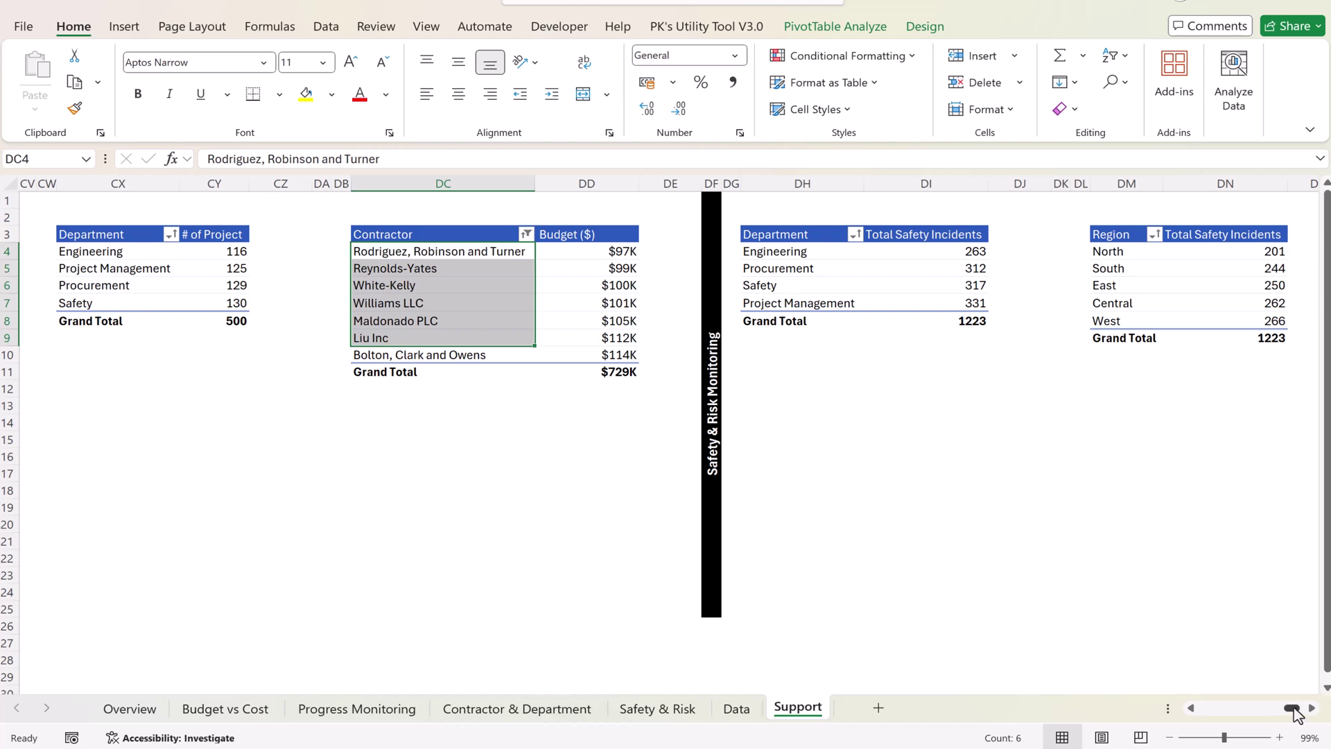
- Show the field list for the Department project-count pivot table and compare it with the Contractor project-count pivot's fields
left_click_drag(1295, 714, 1288, 714)
right_click(511, 254)
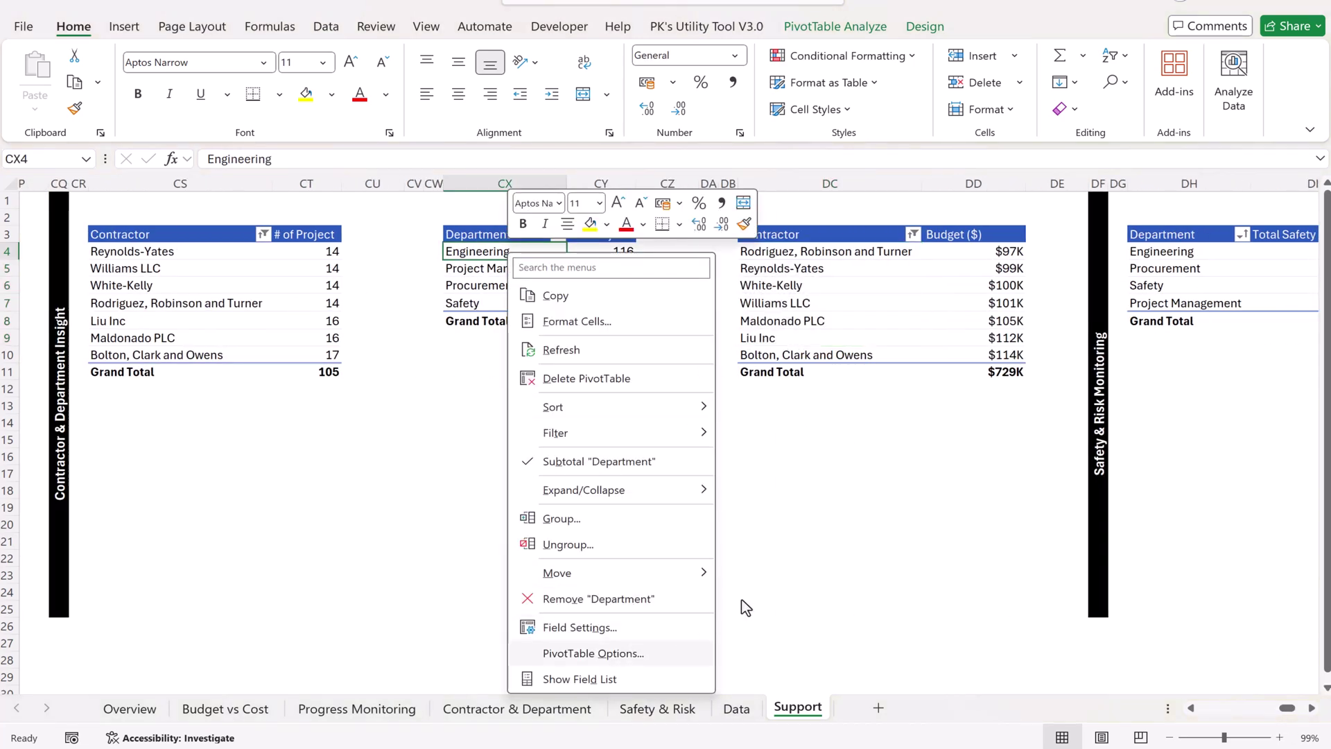
left_click(580, 679)
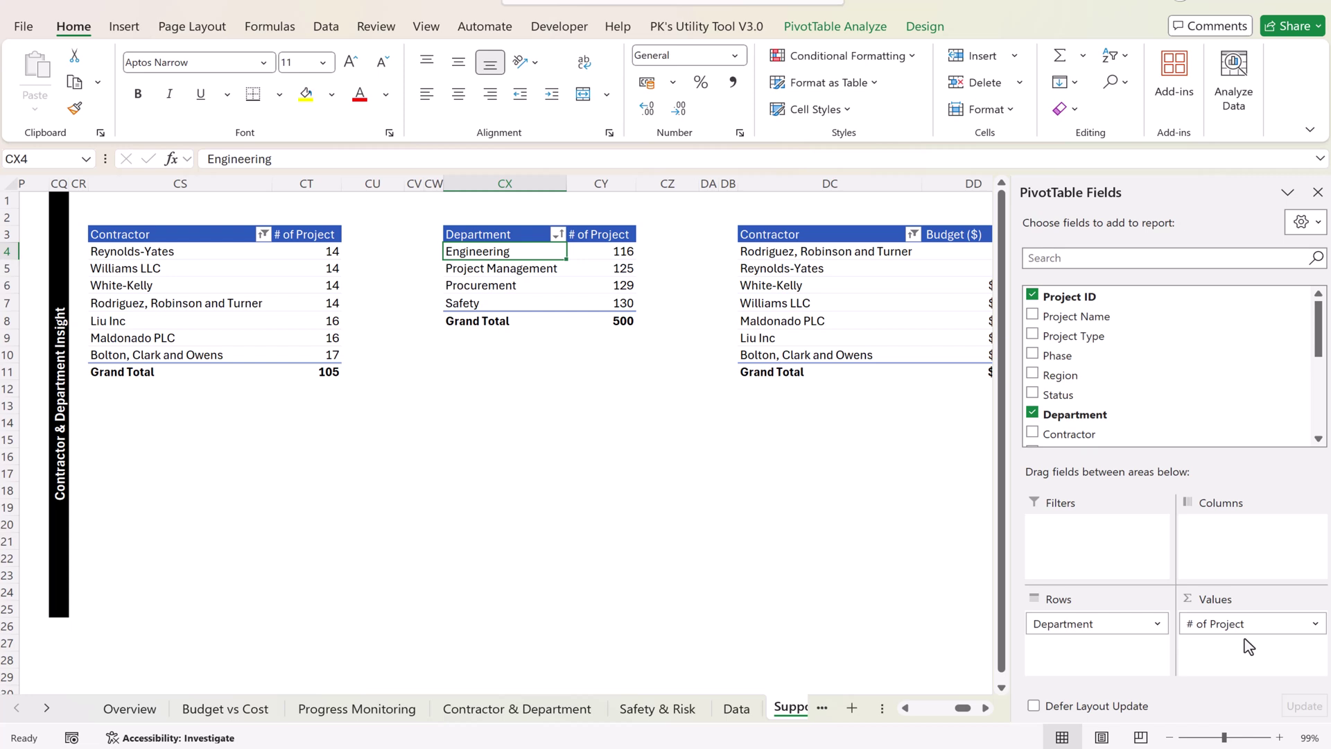
left_click(280, 254)
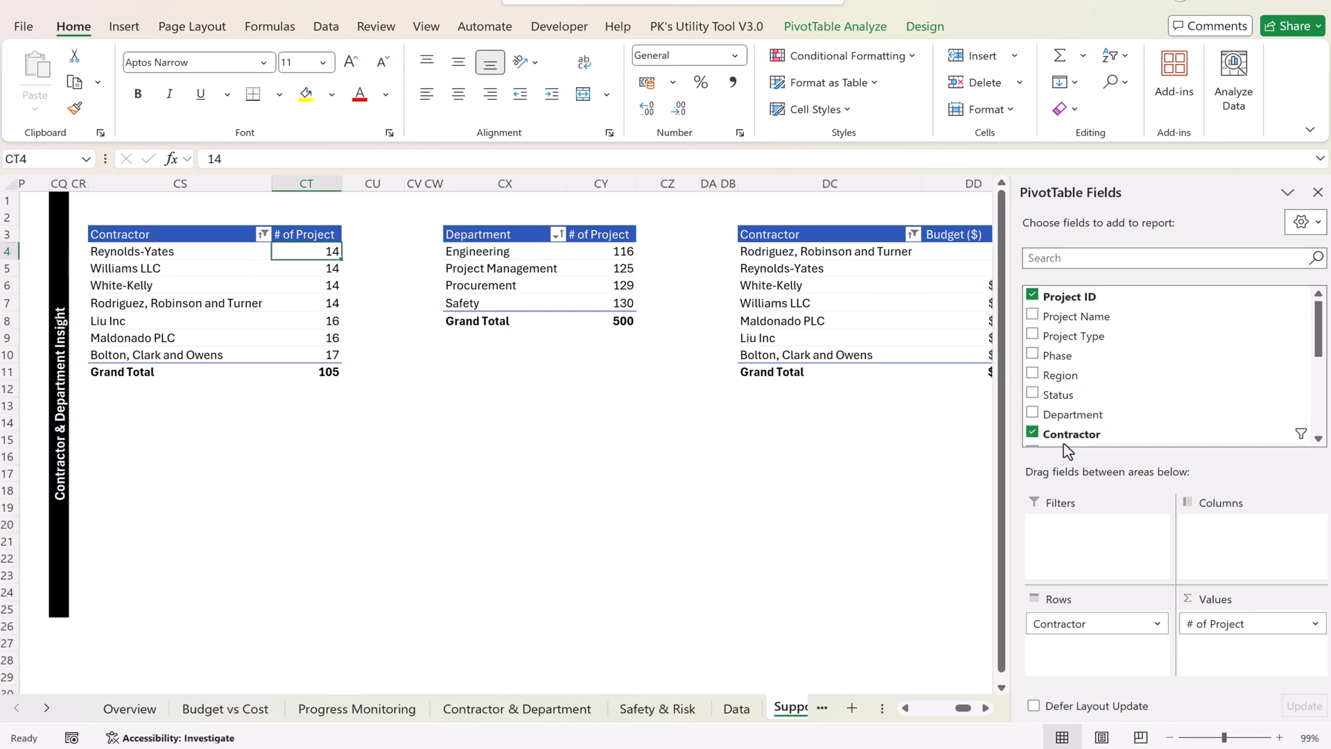
- Inspect the fields of the Region pivot table with Total Budget and Cost Incurred ($), and close the field list
left_click_drag(957, 715, 937, 714)
left_click(722, 255)
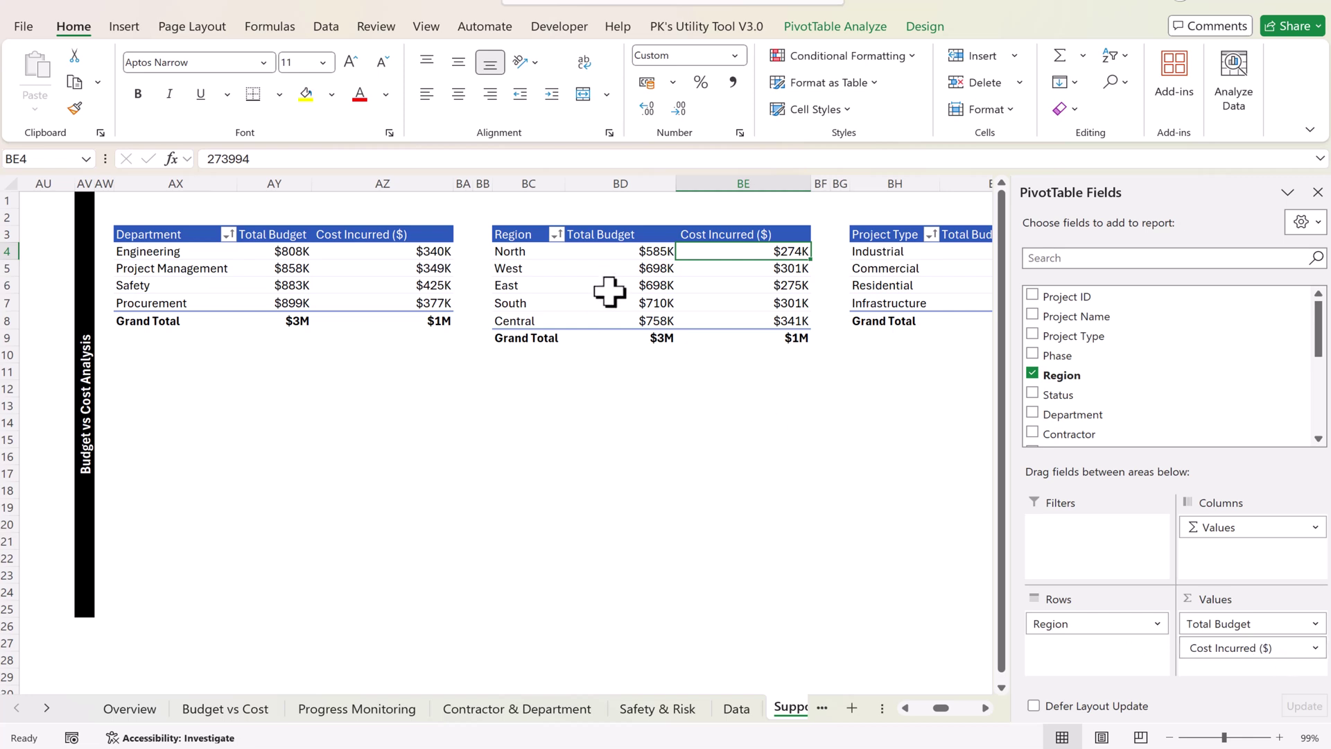
left_click(648, 237)
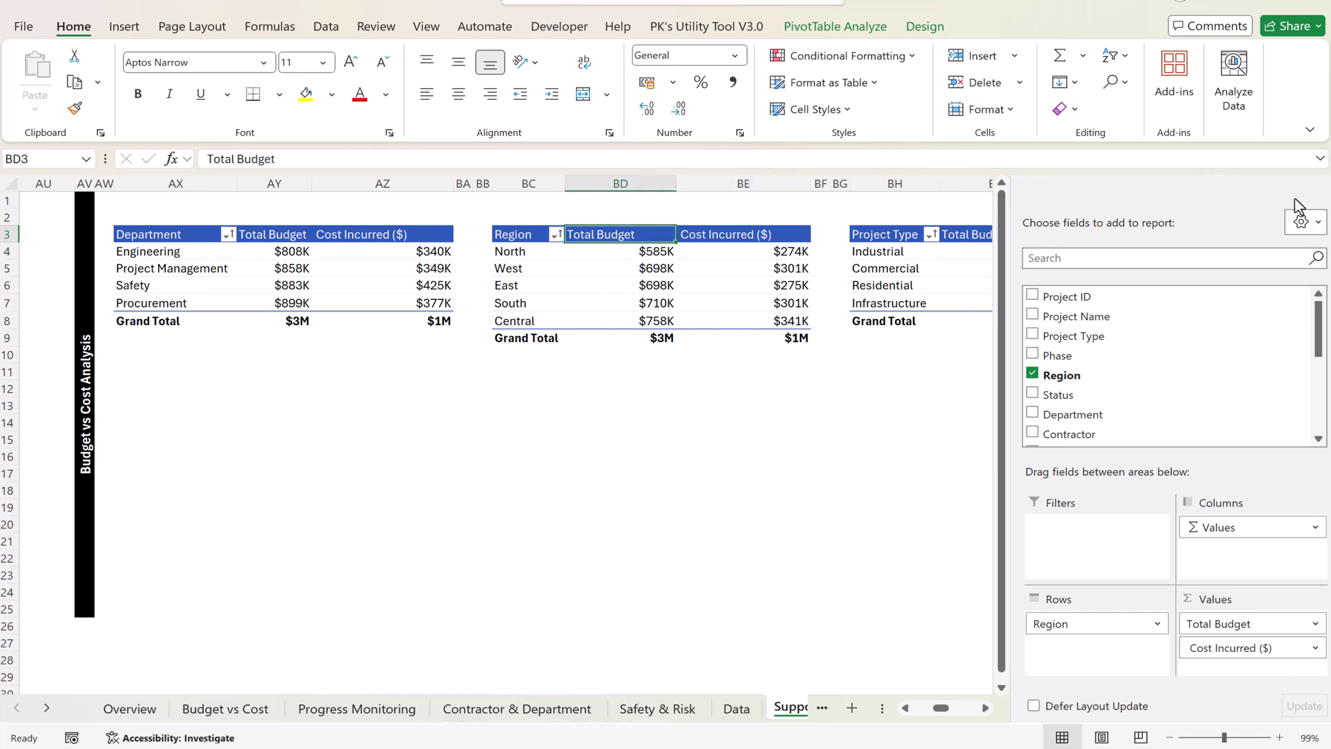
left_click(638, 403)
- Leave the Support sheet and open the Progress Monitoring dashboard page
left_click_drag(1246, 712, 568, 693)
left_click(357, 708)
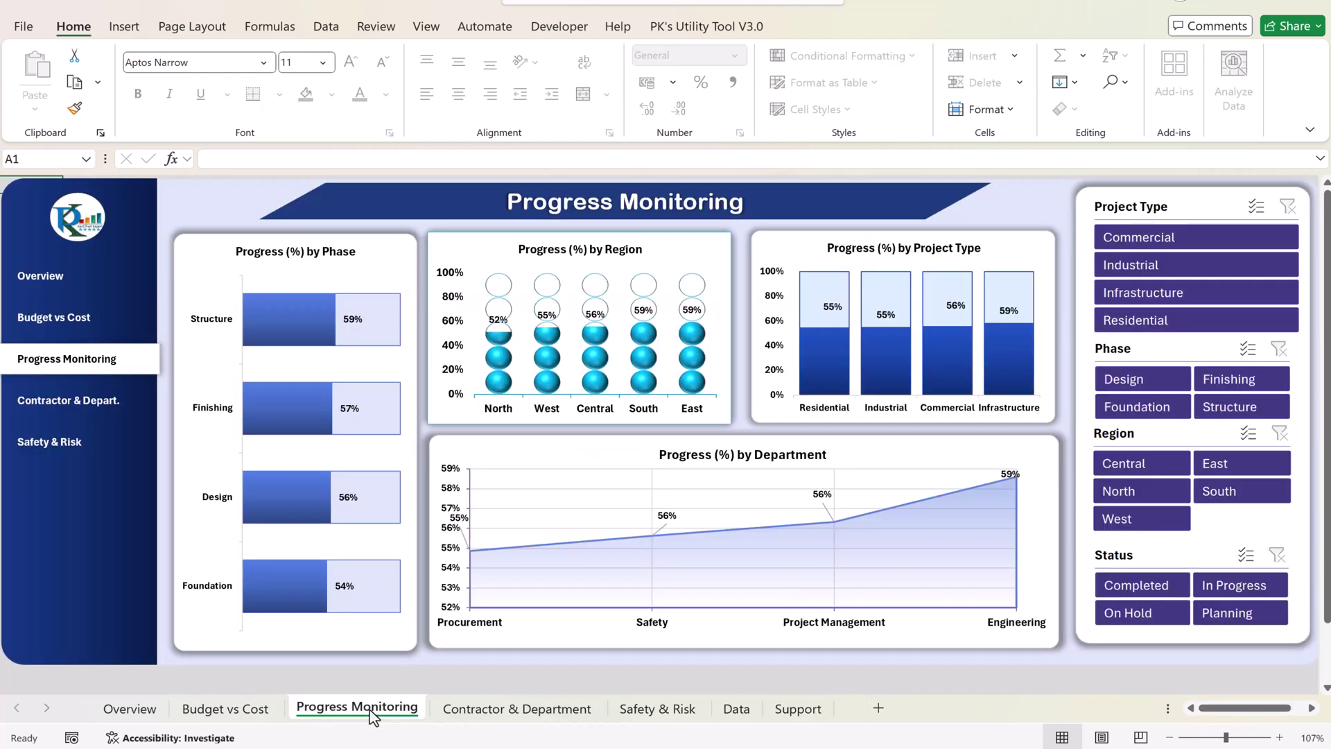
- Return to the Overview page, add a blank worksheet to the workbook, and move it to the end after Support
left_click(129, 709)
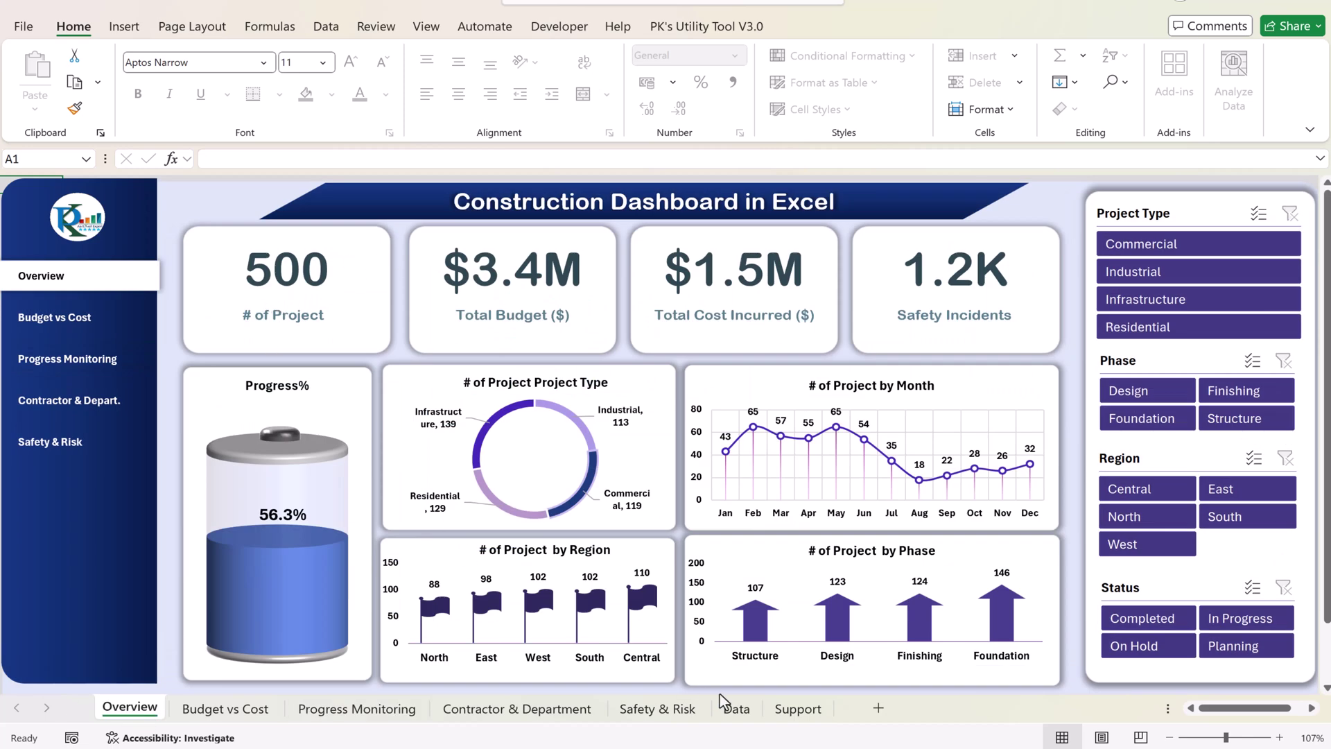
left_click(879, 708)
left_click(465, 404)
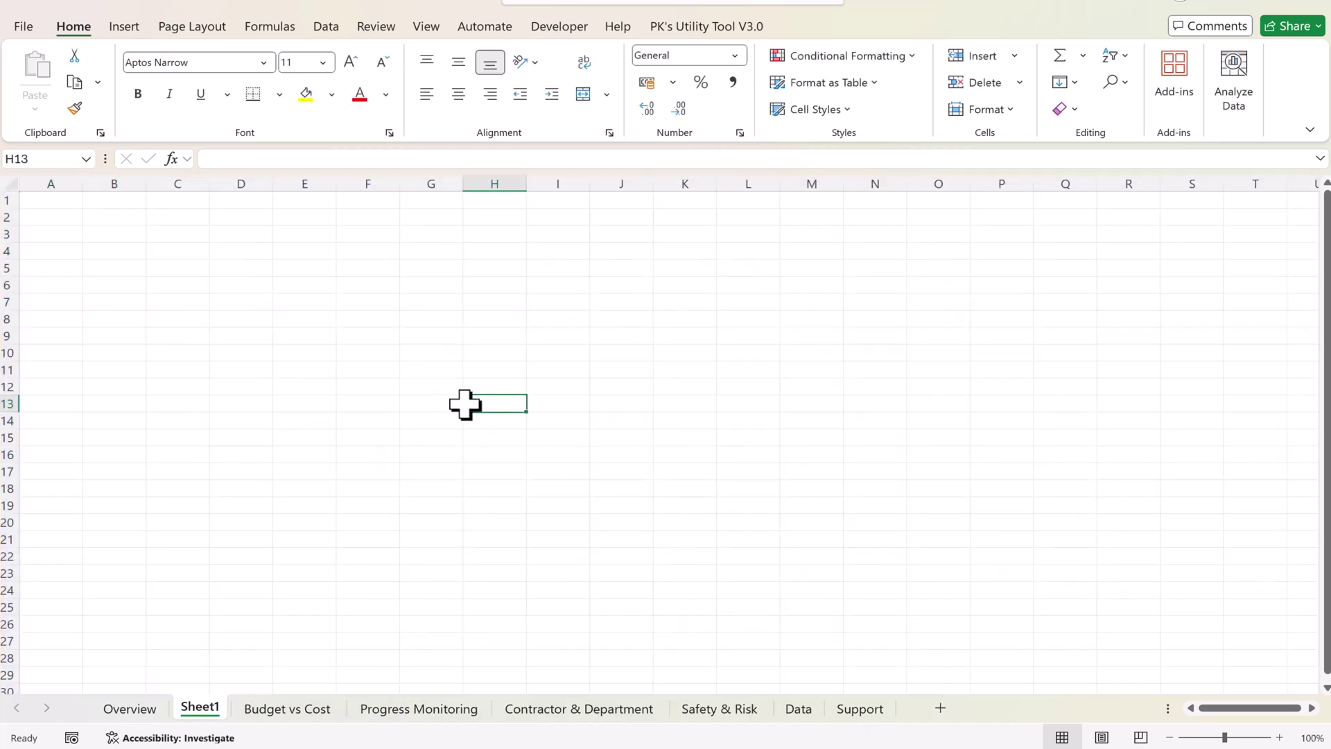
mouse_move(234, 737)
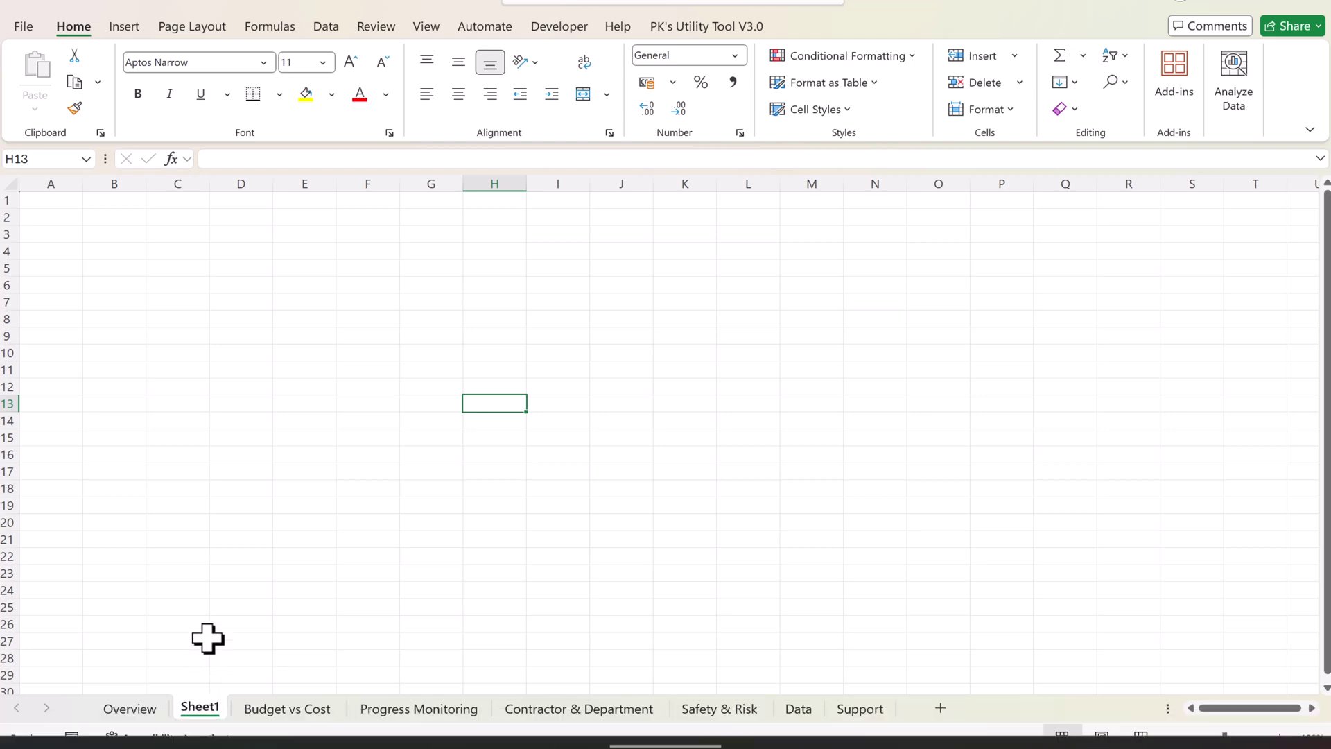
left_click_drag(706, 708, 872, 718)
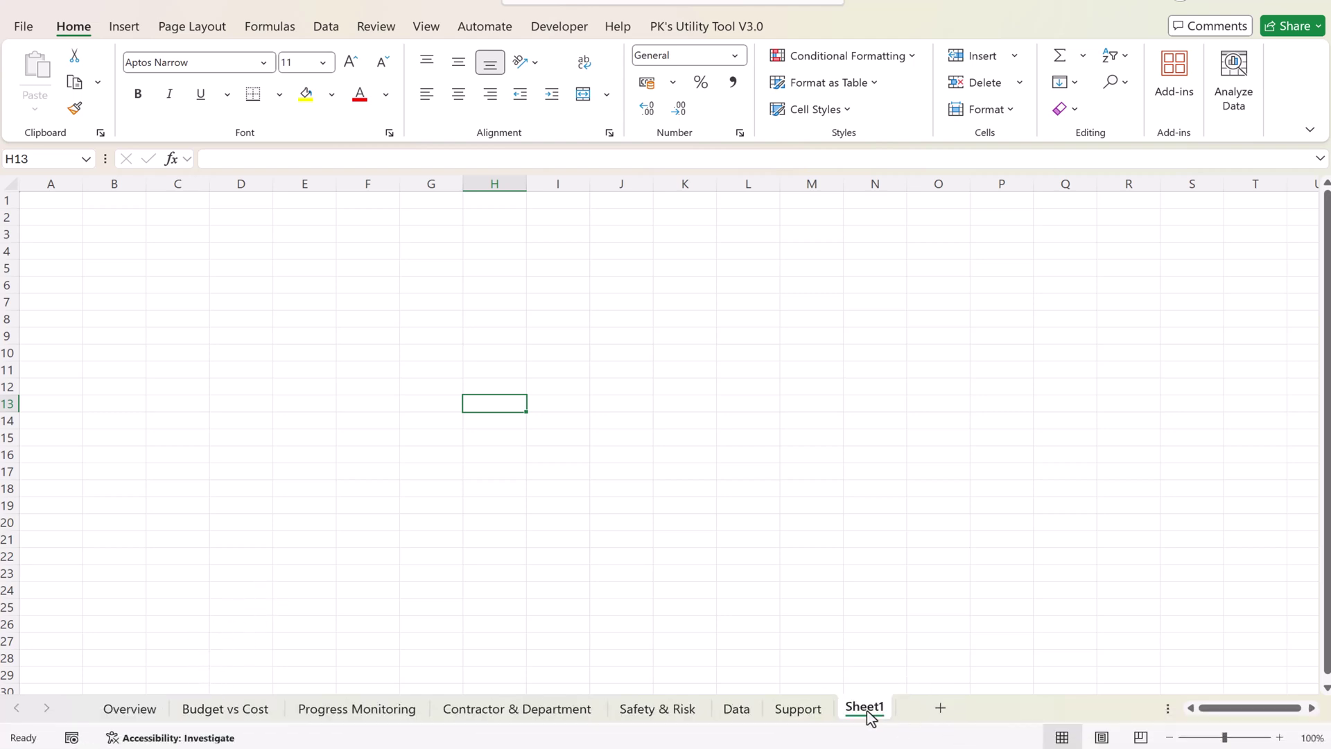
- Examine the Support sheet's Overview summary pivots, including Total Budget ($), together with the Data sheet's project records
left_click(798, 708)
left_click(457, 322)
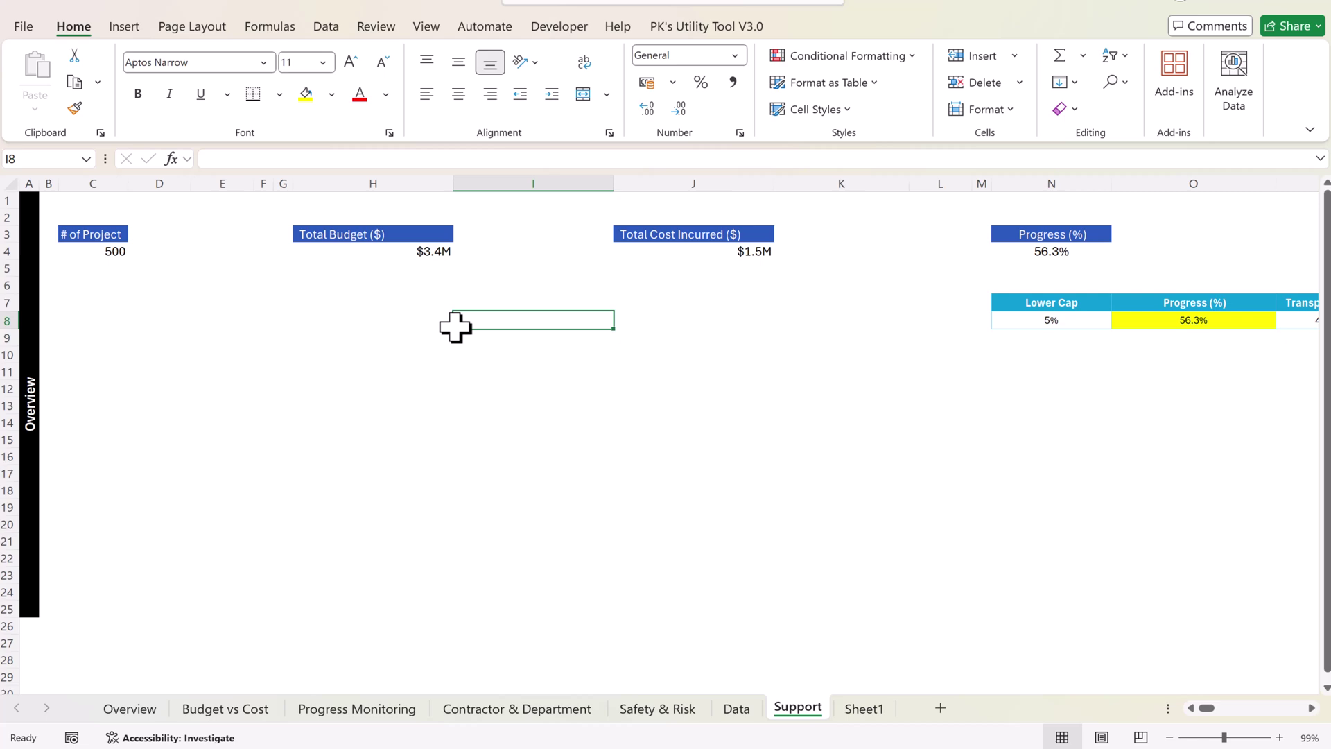
left_click(425, 252)
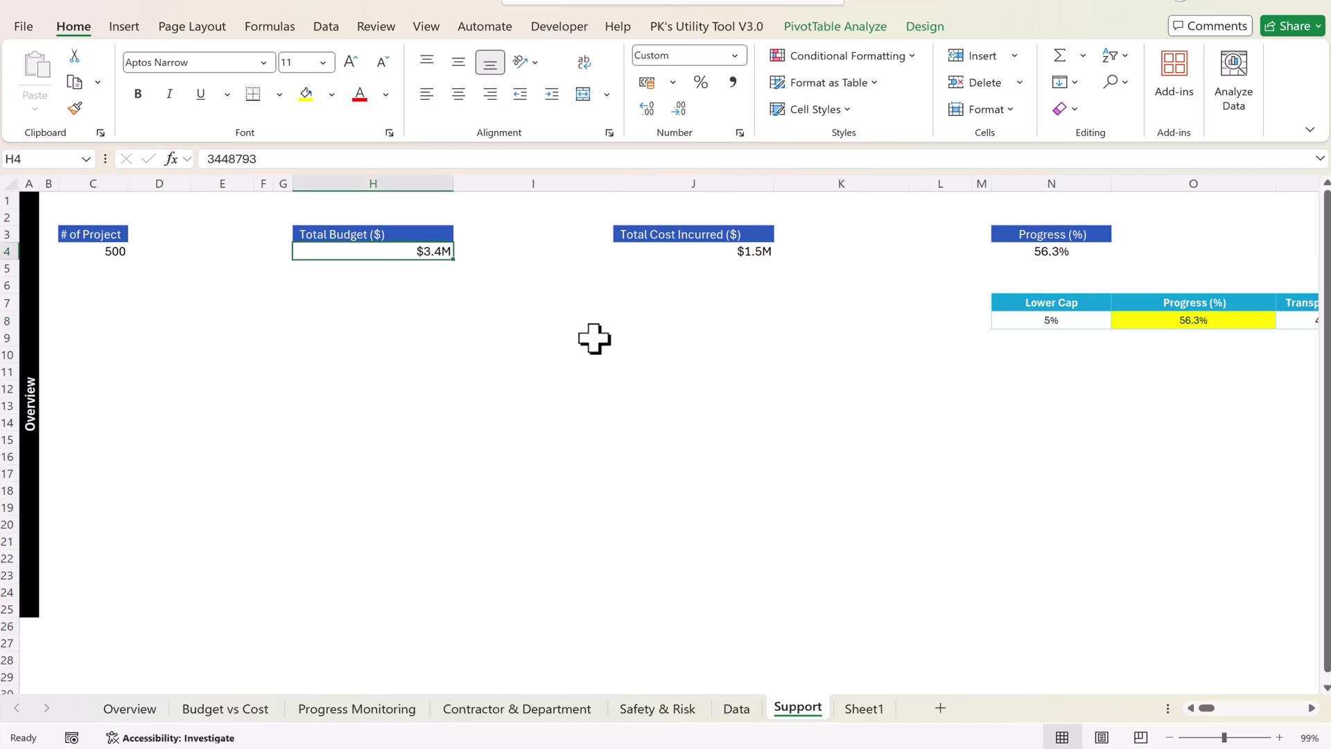
left_click(736, 708)
left_click(796, 710)
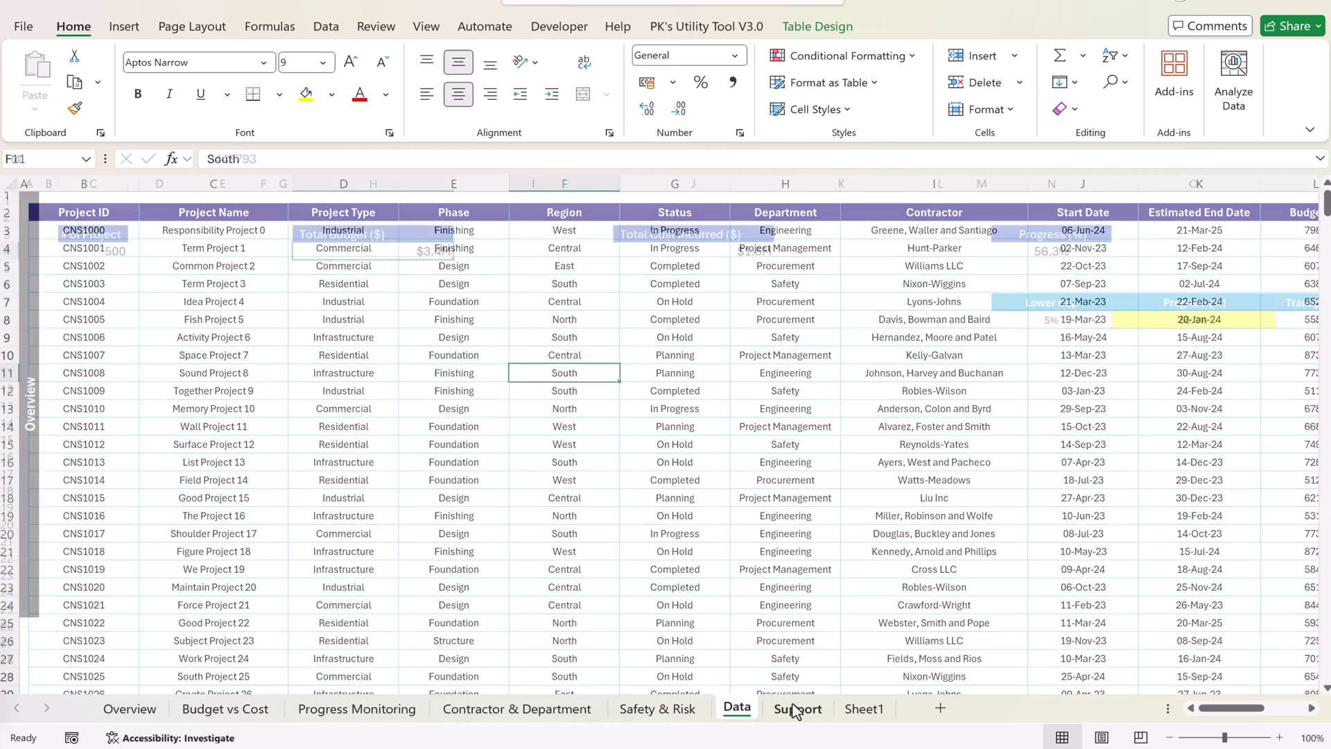
left_click(487, 354)
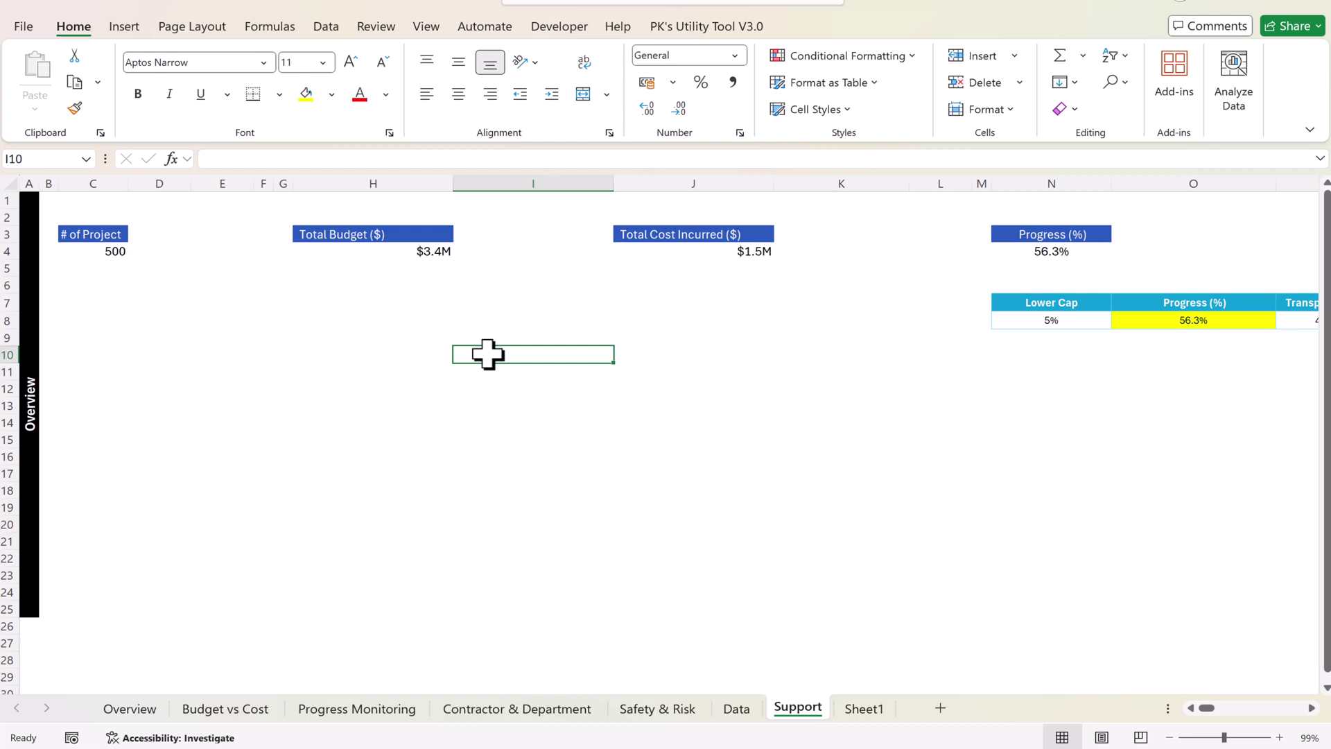
- Review the layout of the Overview, Budget vs Cost and Progress Monitoring pages, ending on Overview
left_click(129, 708)
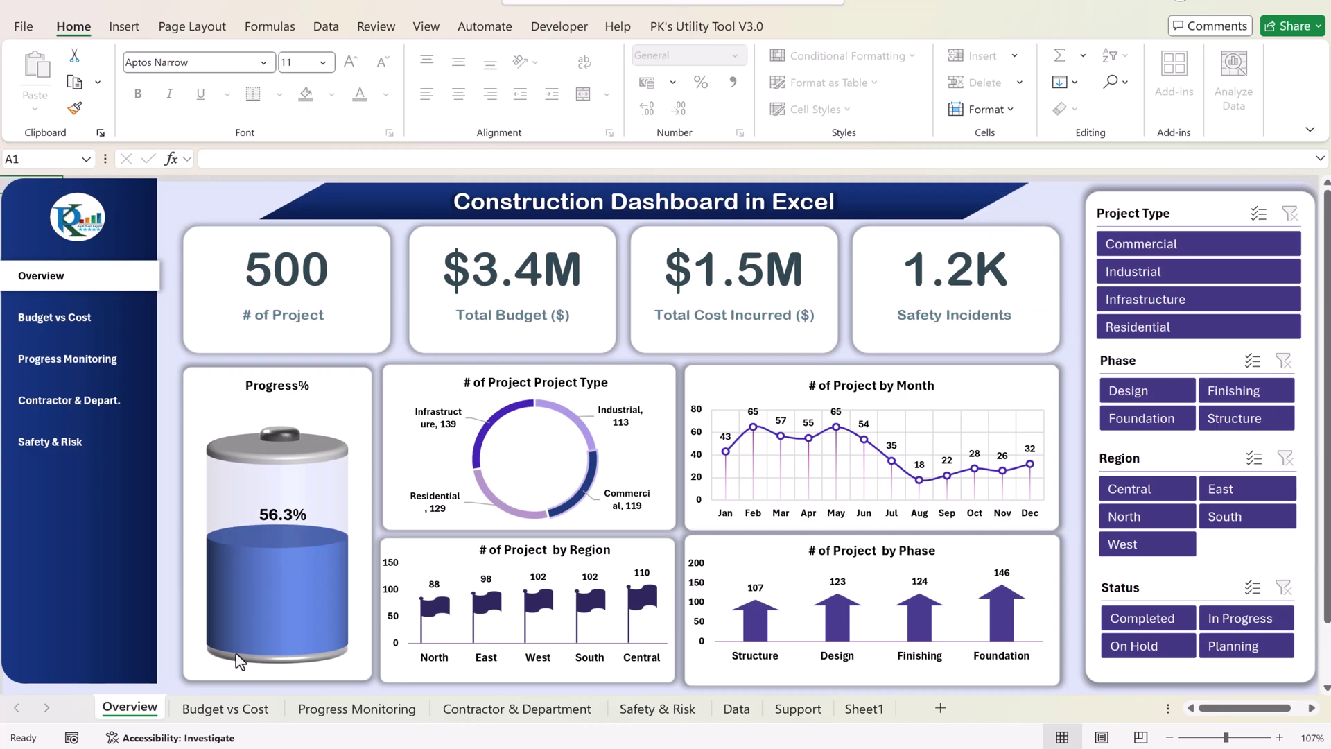
left_click(225, 708)
left_click(350, 708)
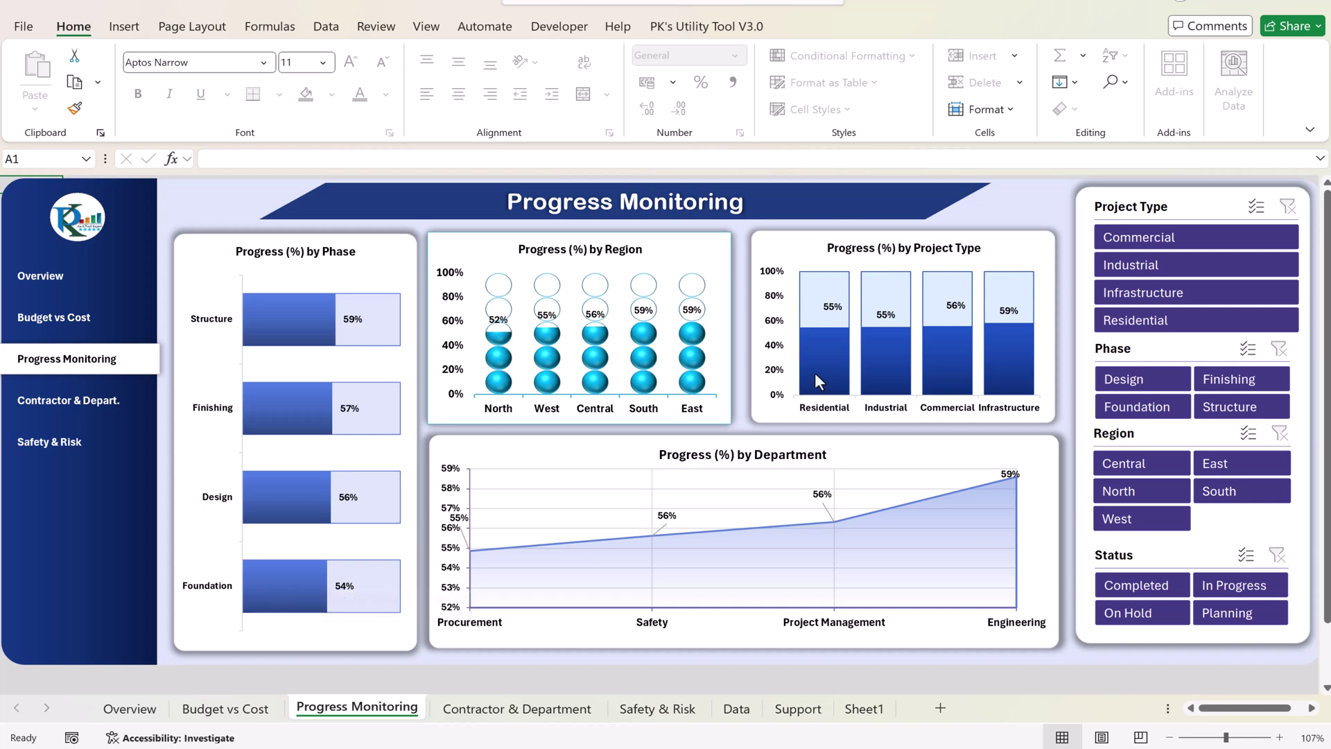
mouse_move(816, 376)
left_click(129, 708)
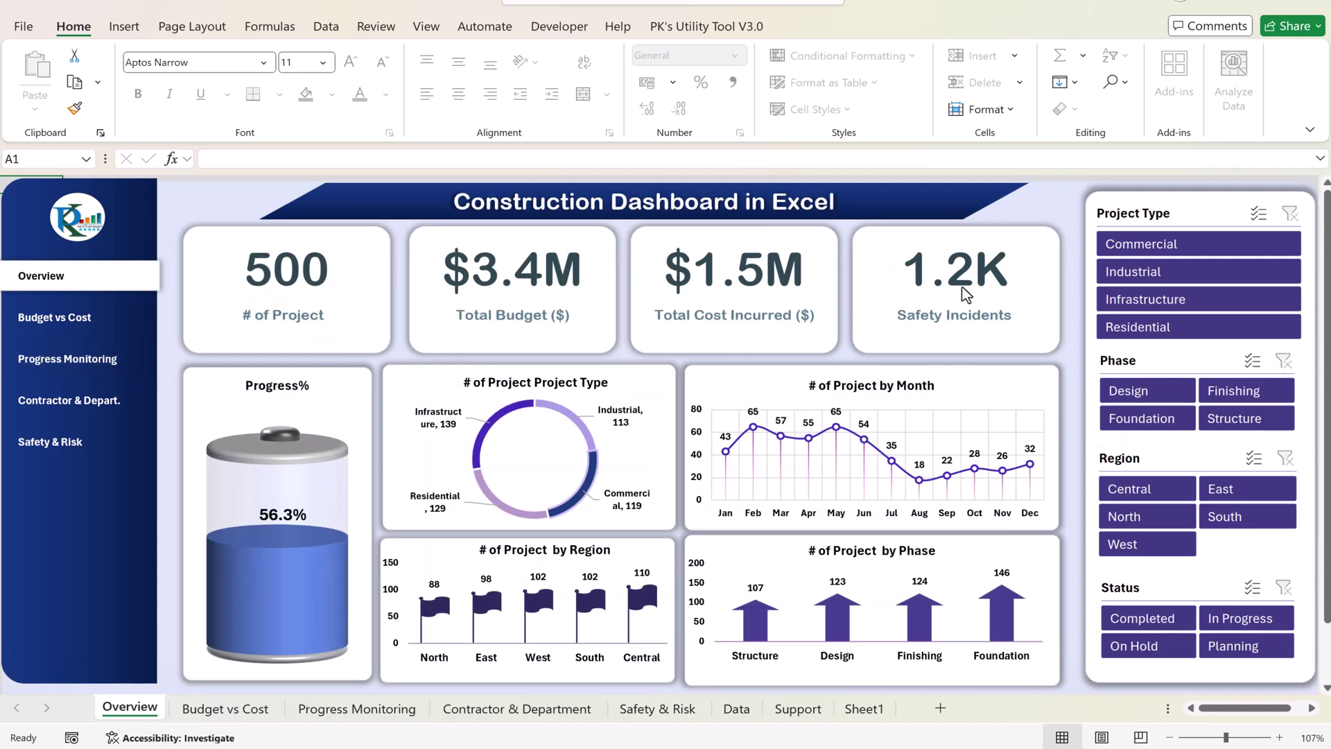
- Open the blank Sheet1 and hide its gridlines
left_click(865, 709)
left_click(493, 251)
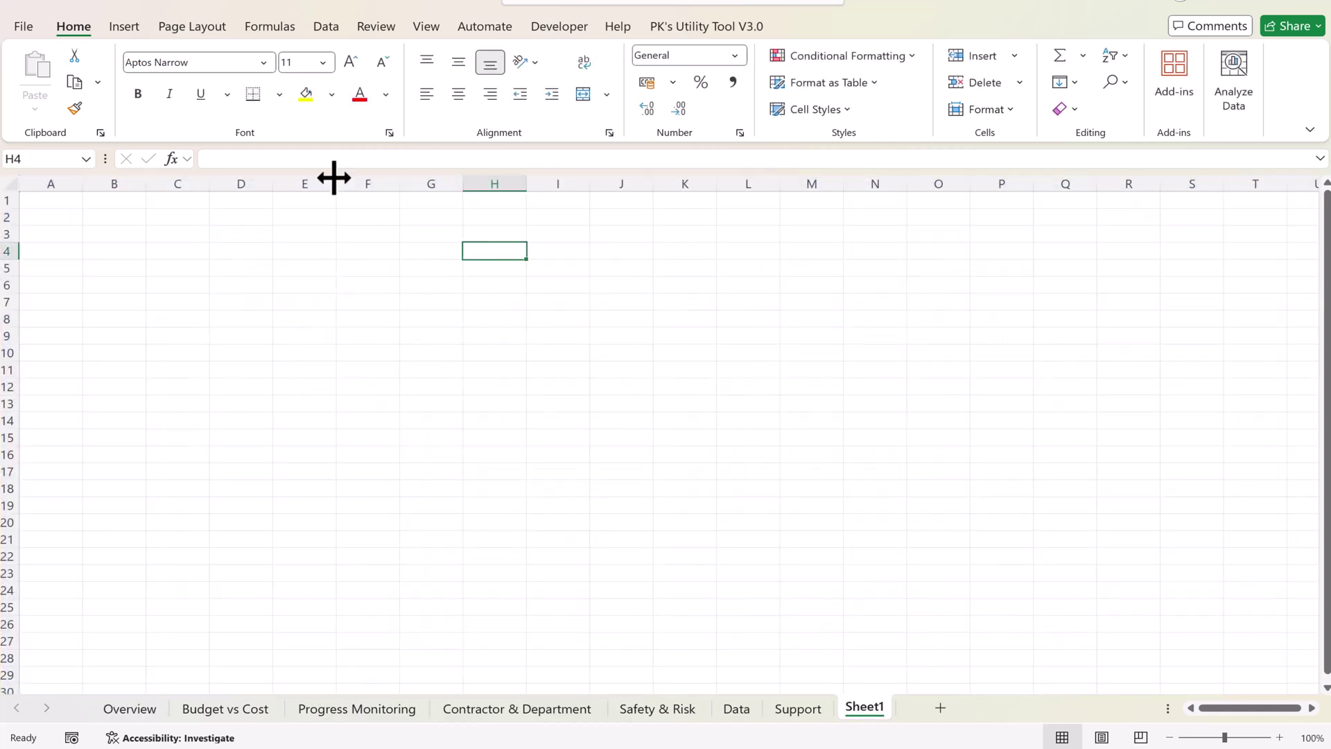
left_click(425, 28)
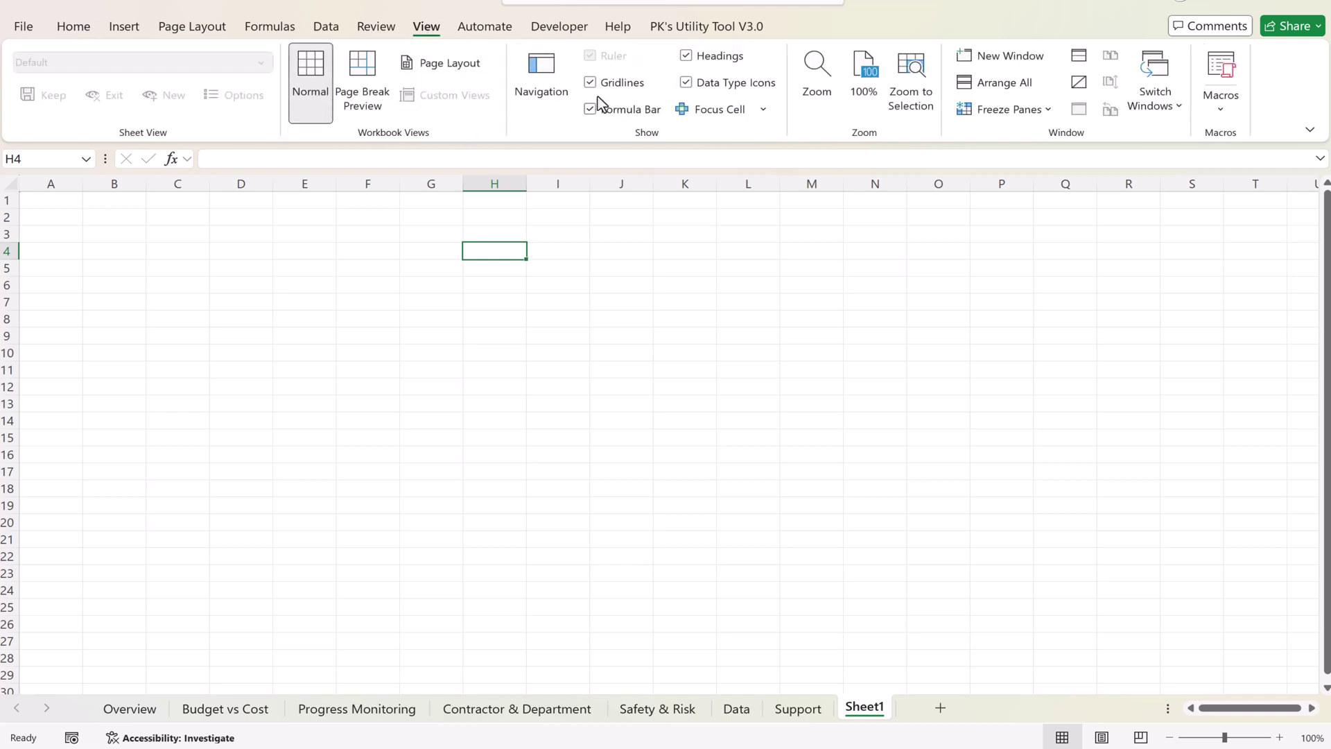
left_click(600, 84)
left_click(368, 281)
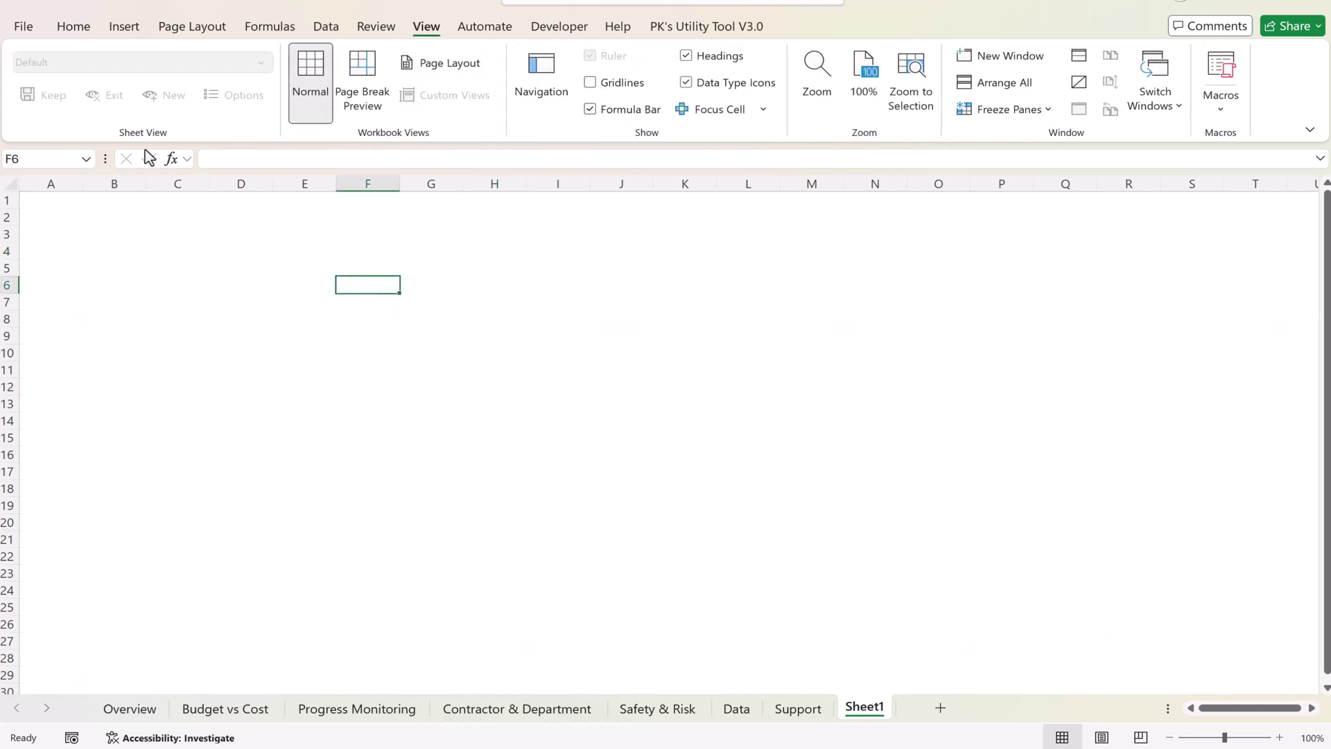
- Draw a large rounded rectangle about 31.91 cm wide and 16.15 cm high, starting at cell A1, as the background
left_click(125, 28)
left_click(309, 166)
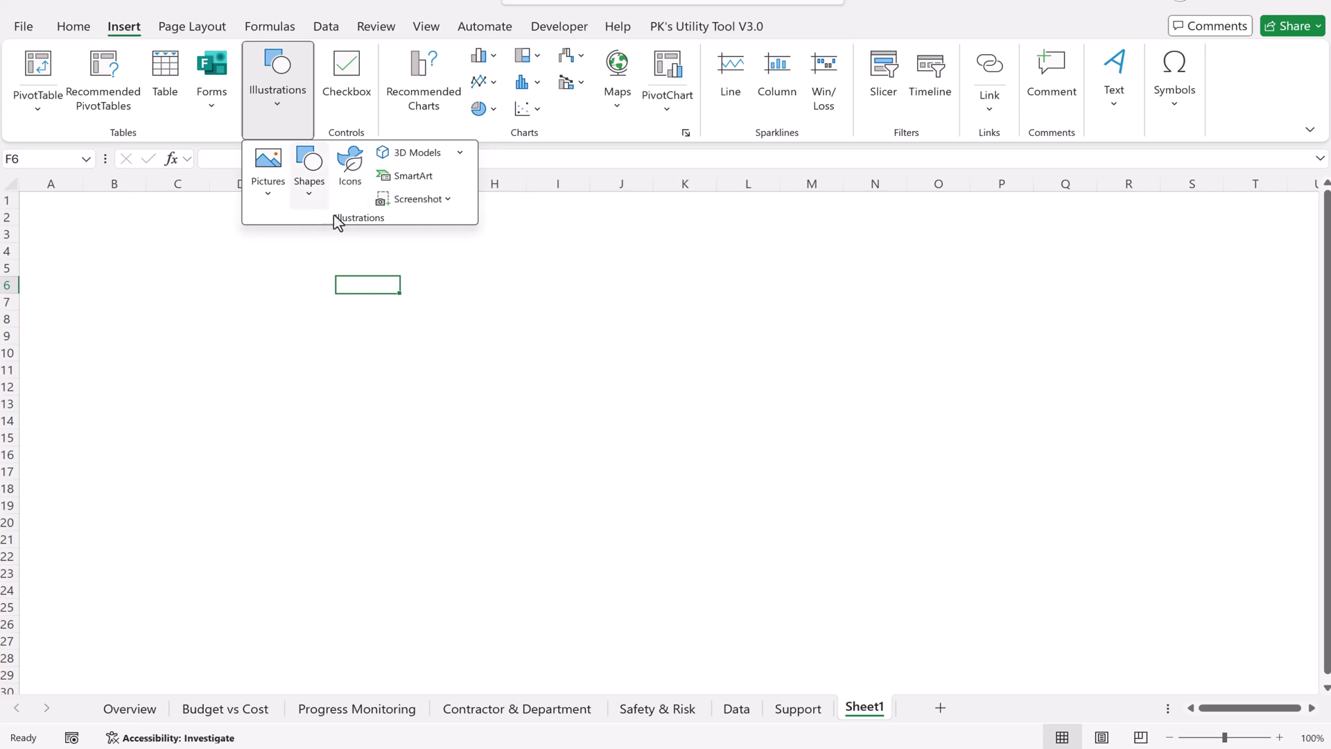
left_click(336, 229)
mouse_move(37, 199)
left_mouse_down()
mouse_move(719, 469)
mouse_move(1111, 652)
mouse_move(1078, 630)
mouse_move(1162, 742)
left_mouse_up()
- Reduce the background rectangle's corner rounding and fill it with the lightest blue theme tint, using the Overview page as reference
left_click(547, 55)
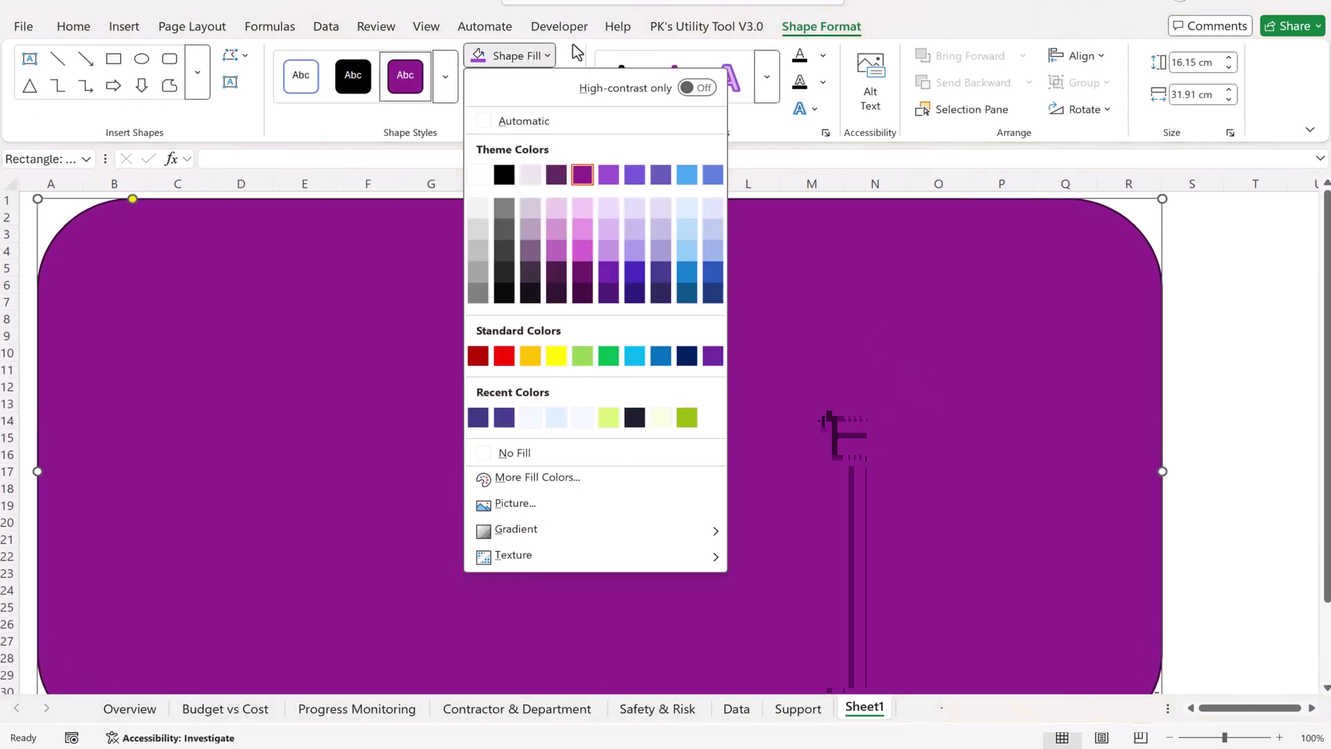
left_click(714, 173)
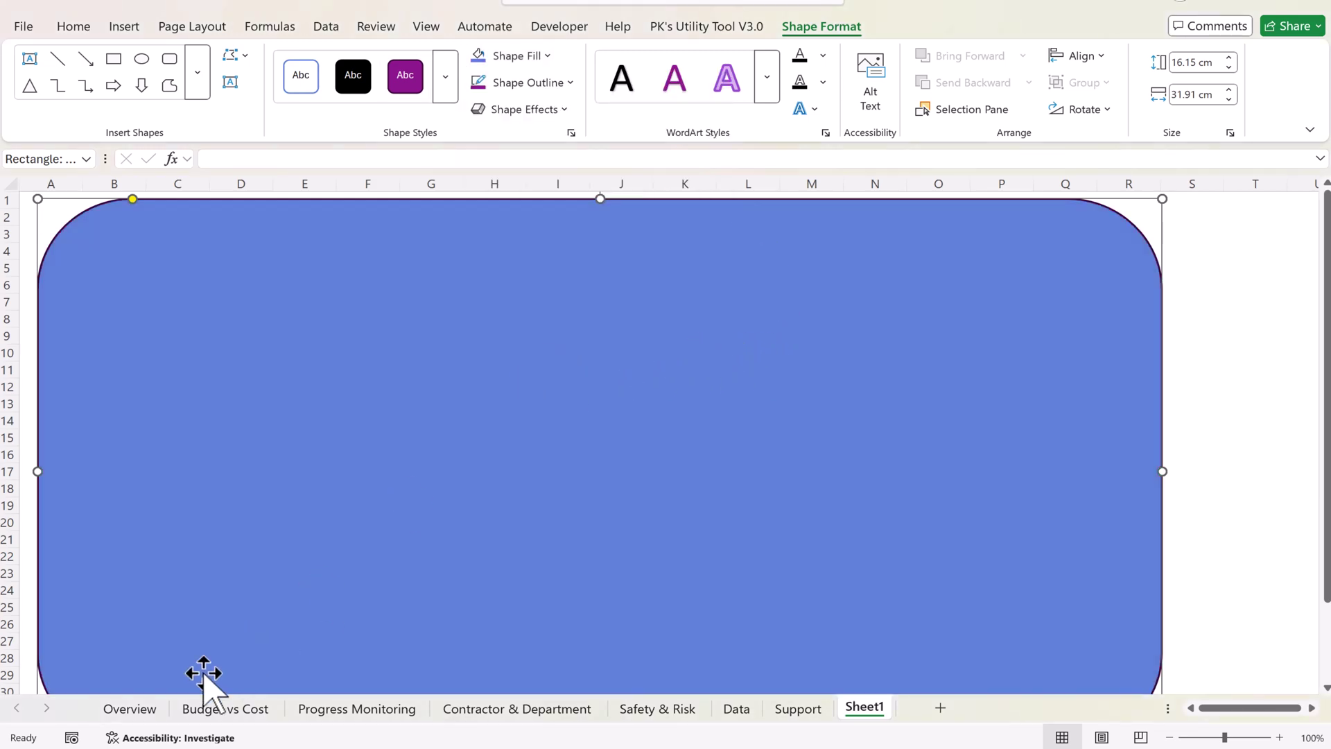
left_click(129, 708)
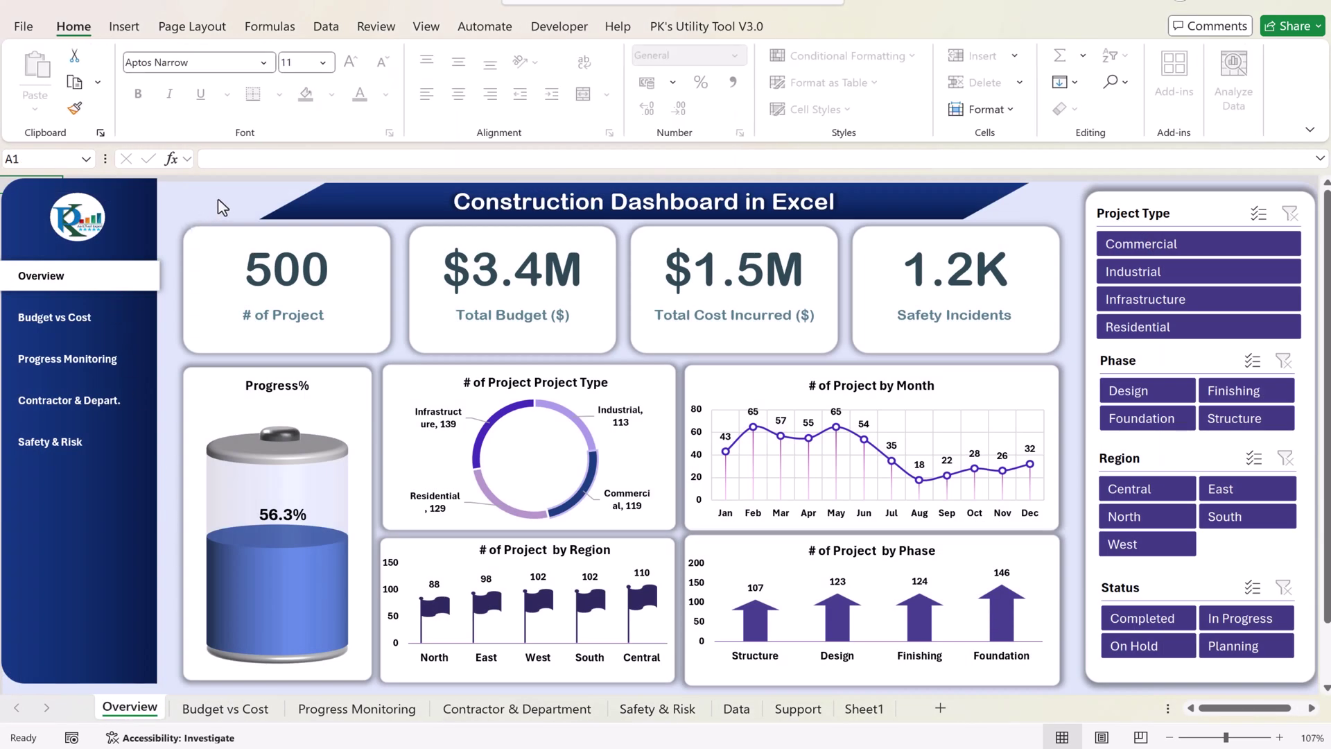
left_click(864, 708)
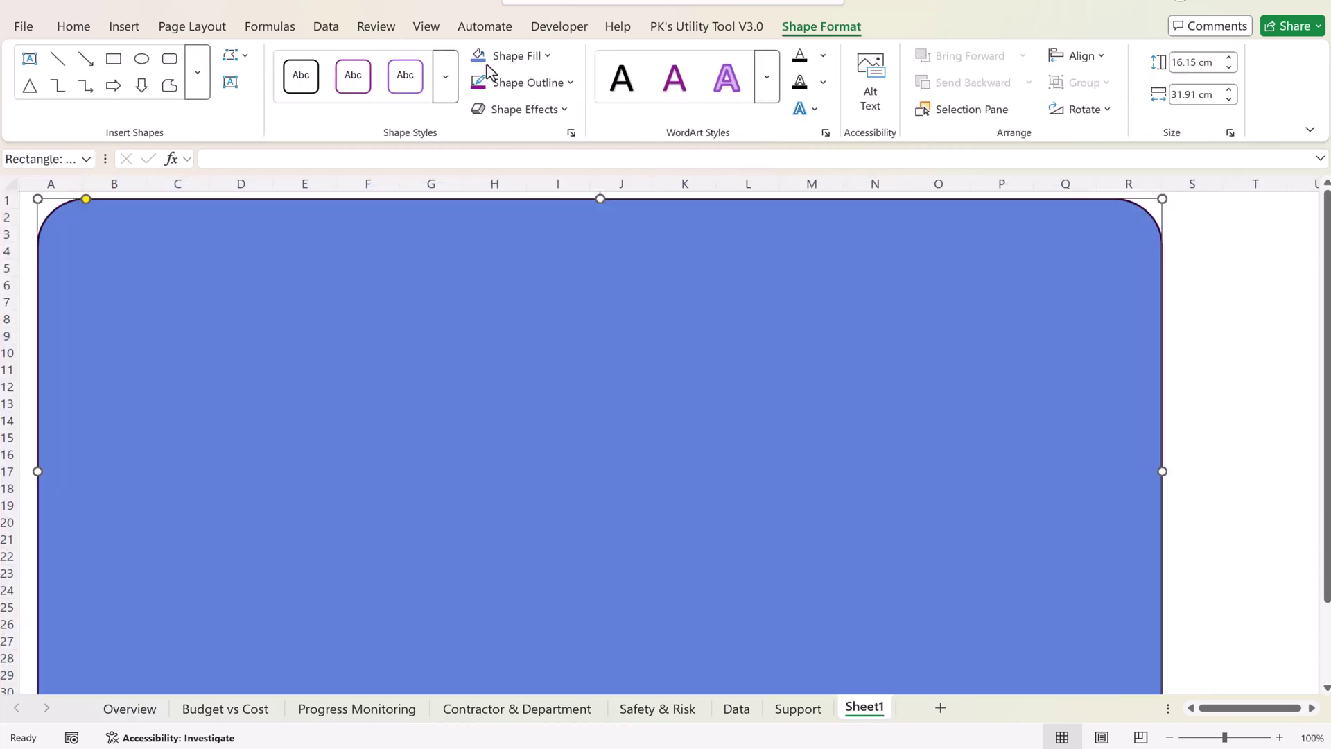
left_click(516, 55)
left_click(720, 206)
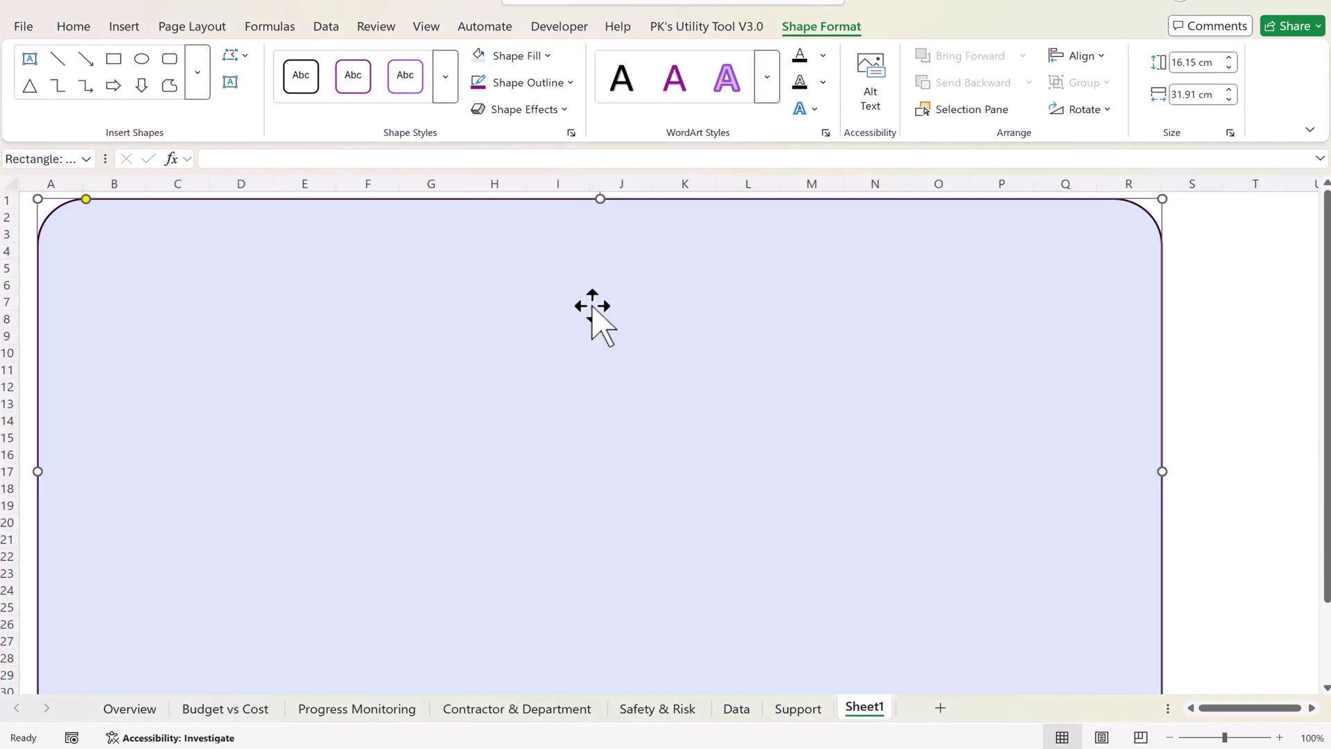
left_click(1182, 302)
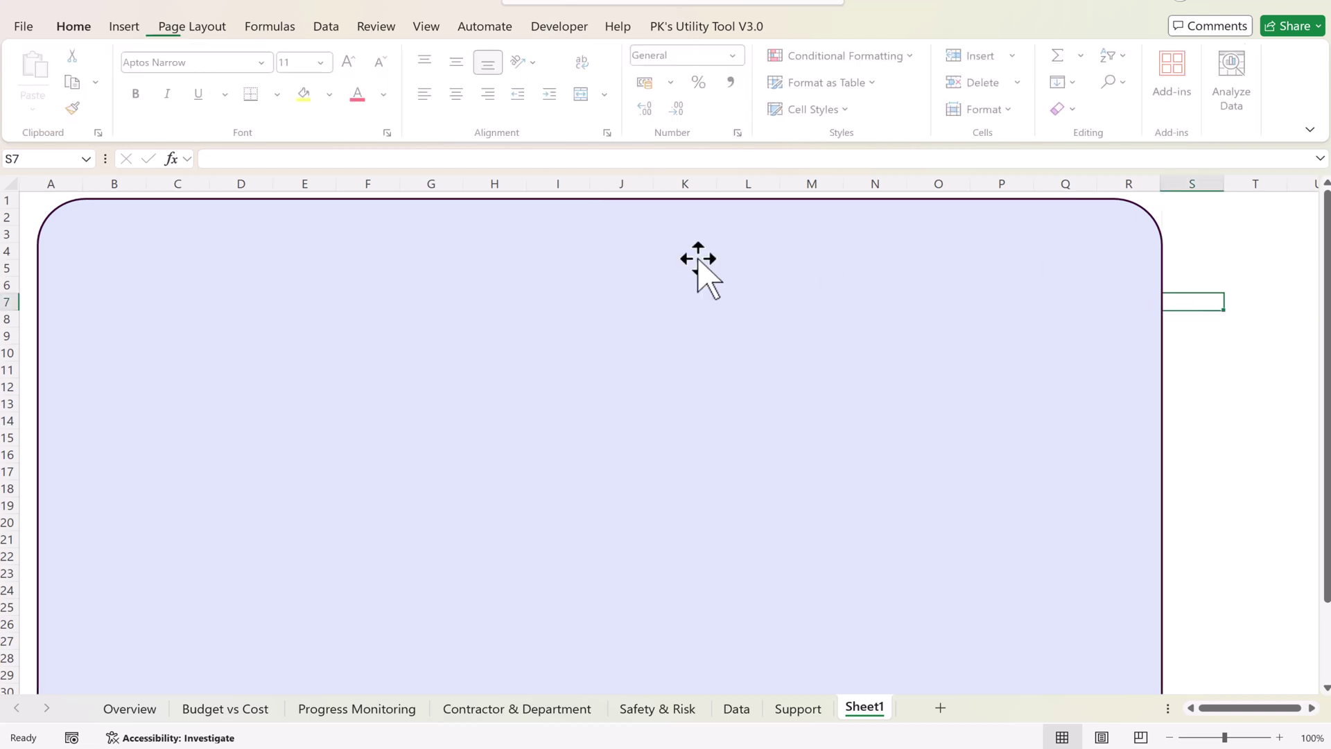
- Draw a small rounded rectangle card about 5.5 cm wide and 2.87 cm high near the background's upper-left corner
left_click(124, 26)
left_click(294, 110)
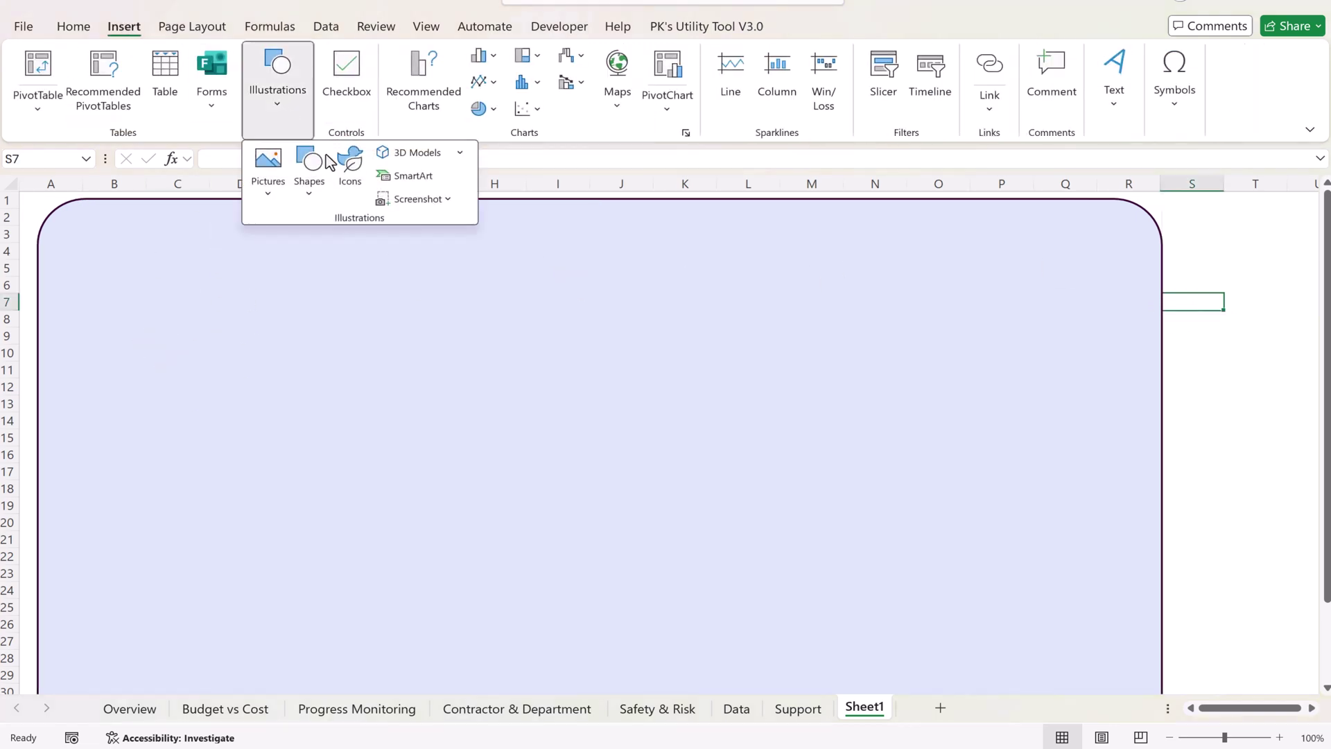
left_click(309, 198)
left_click(414, 249)
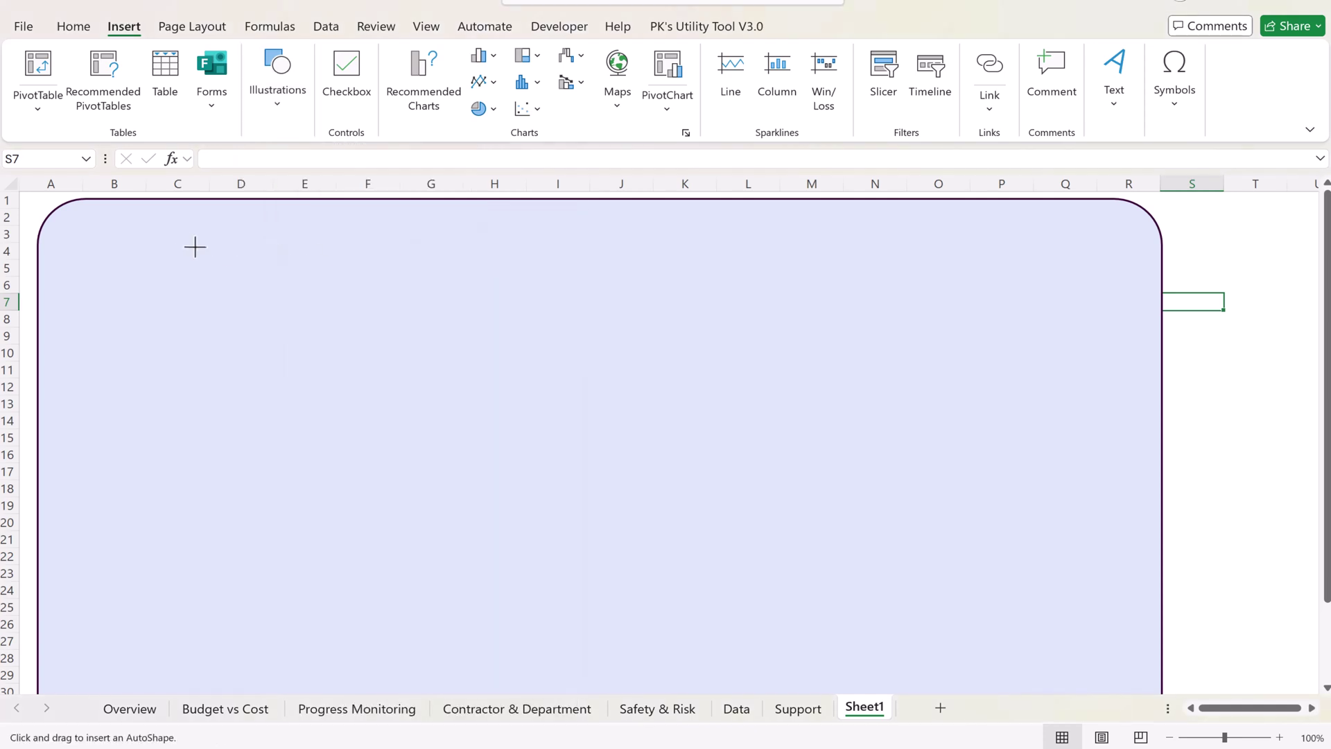
left_click_drag(111, 252, 306, 350)
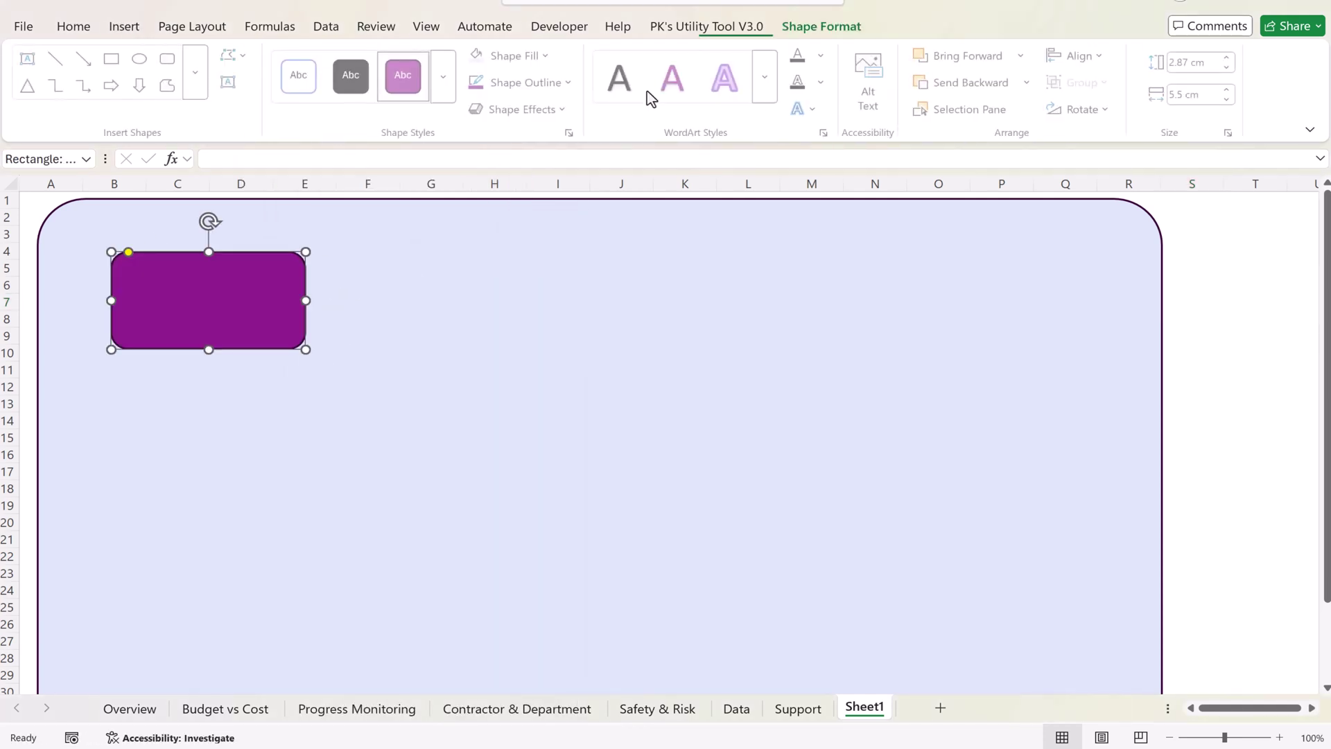
- Fill the small card with white and stretch its height to about 3.1 cm
left_click(522, 63)
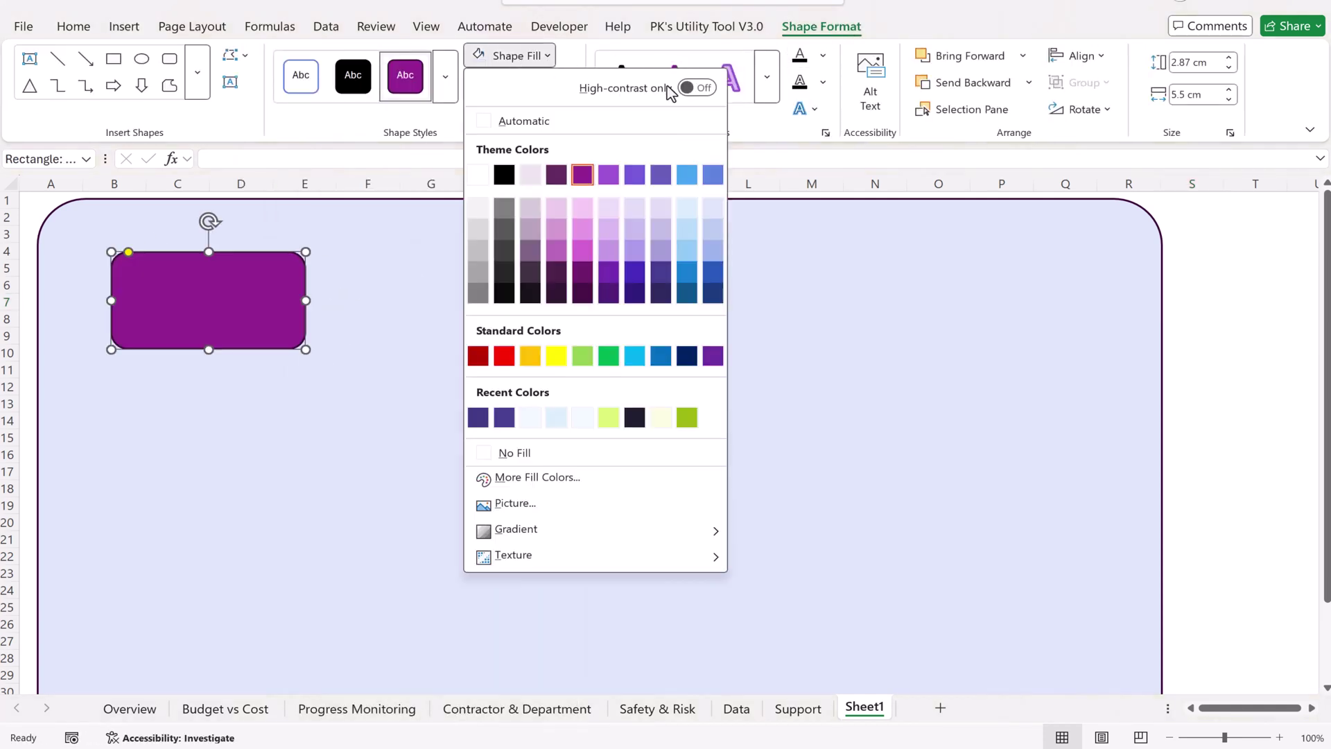
left_click(479, 177)
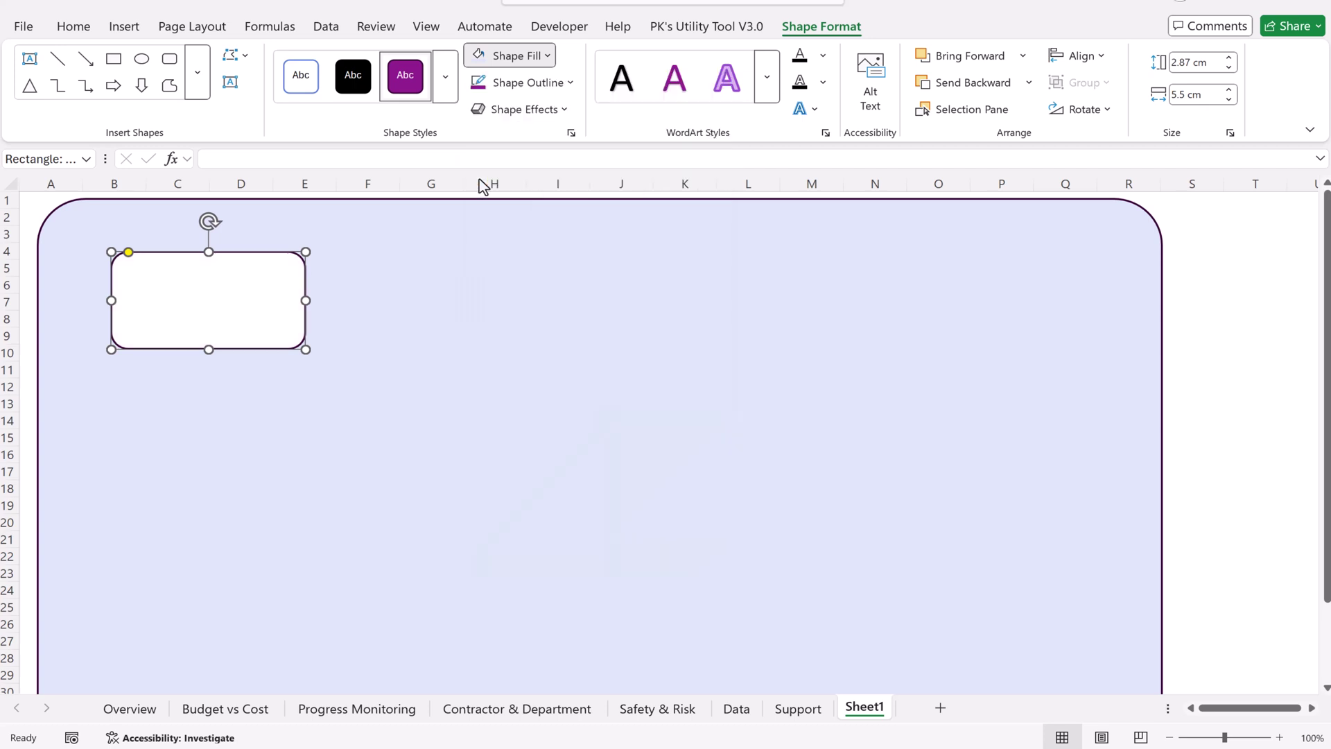
left_click(207, 359)
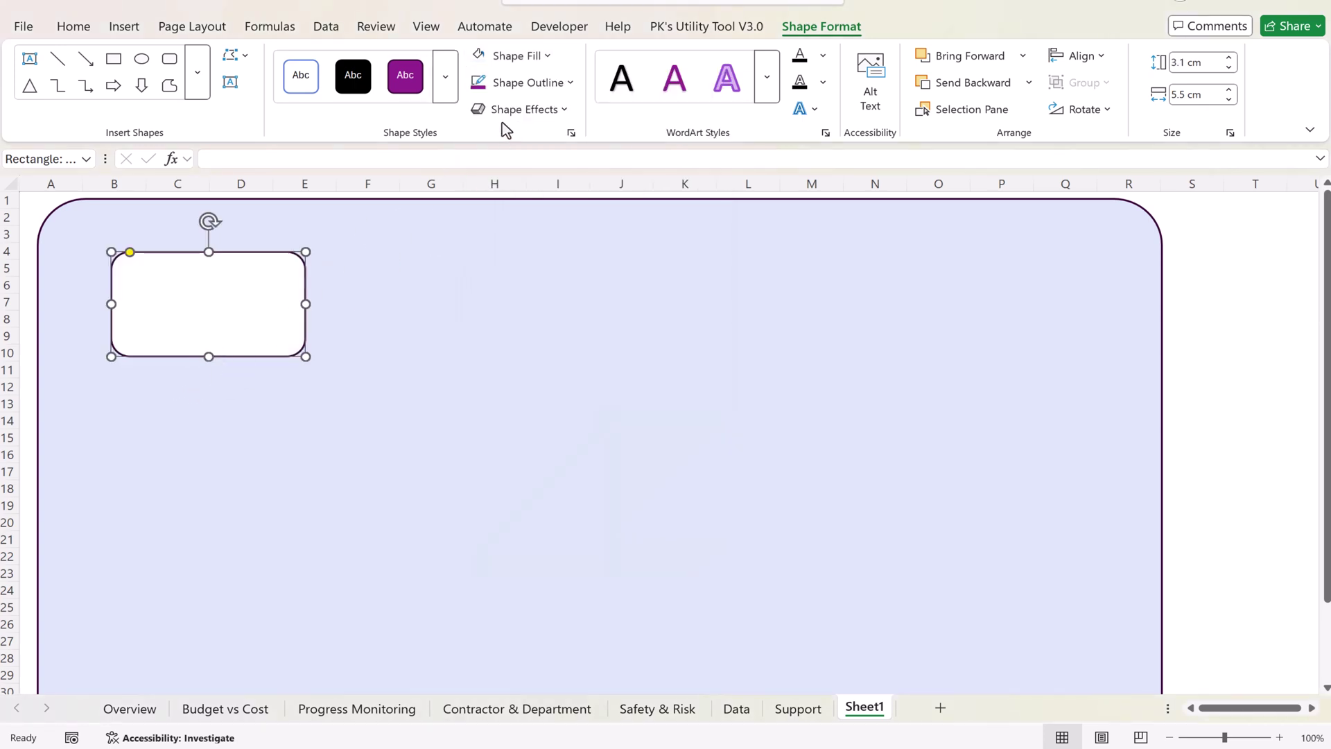
- Give the small white card a blue theme-colour outline with a thinner line weight
left_click(544, 84)
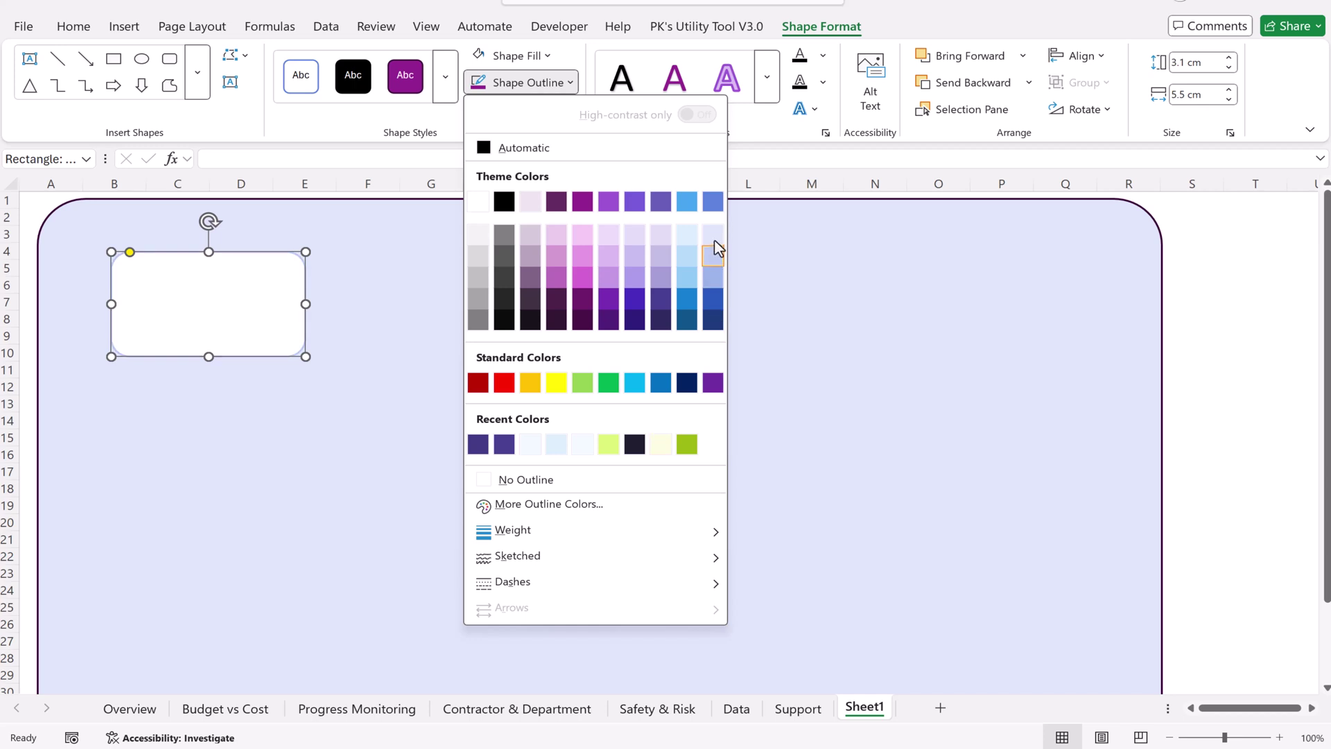
left_click(713, 201)
left_click(544, 83)
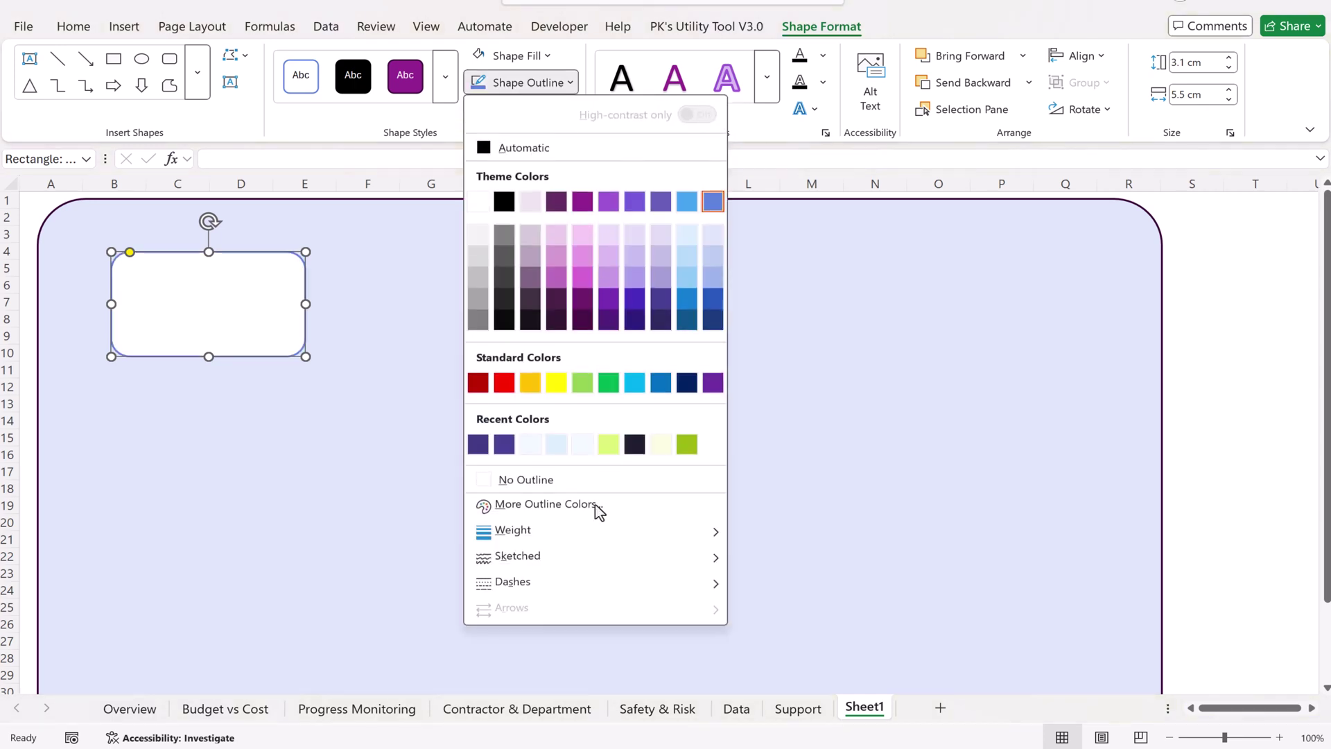
mouse_move(589, 534)
left_click(798, 547)
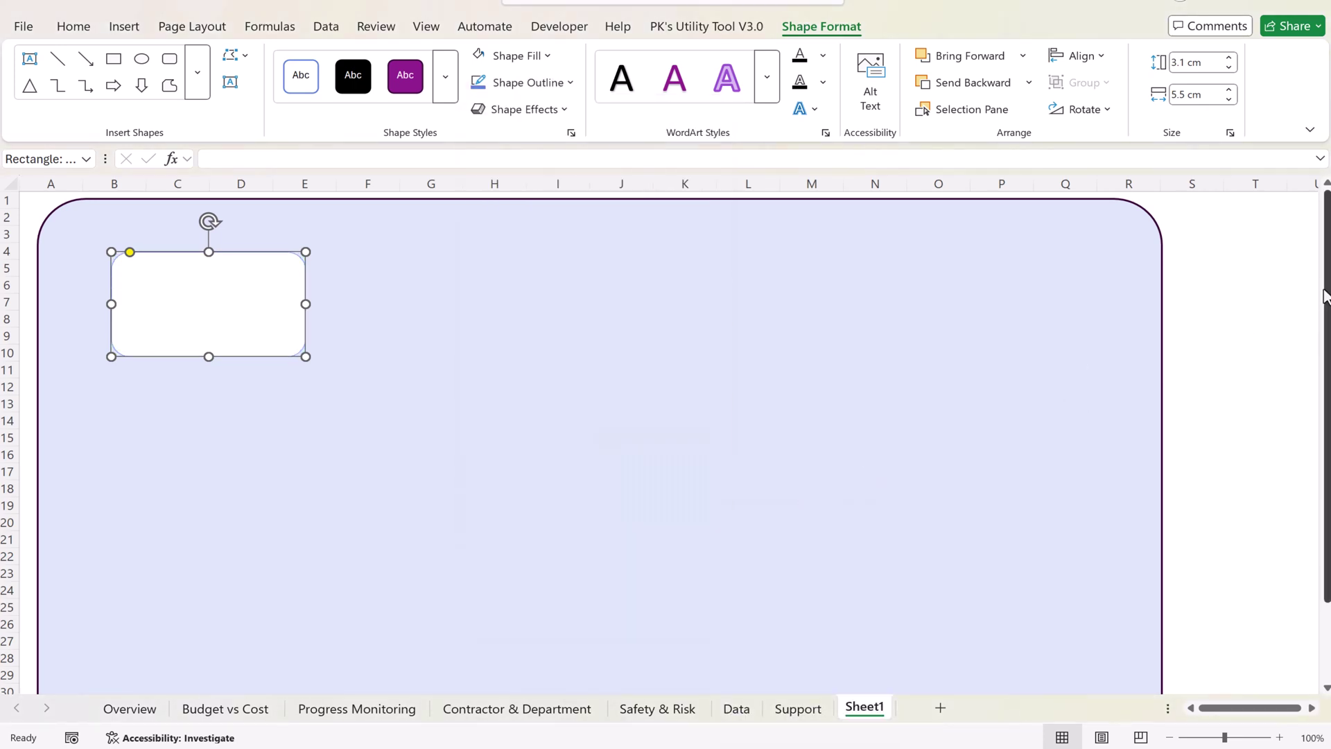
left_click(1261, 281)
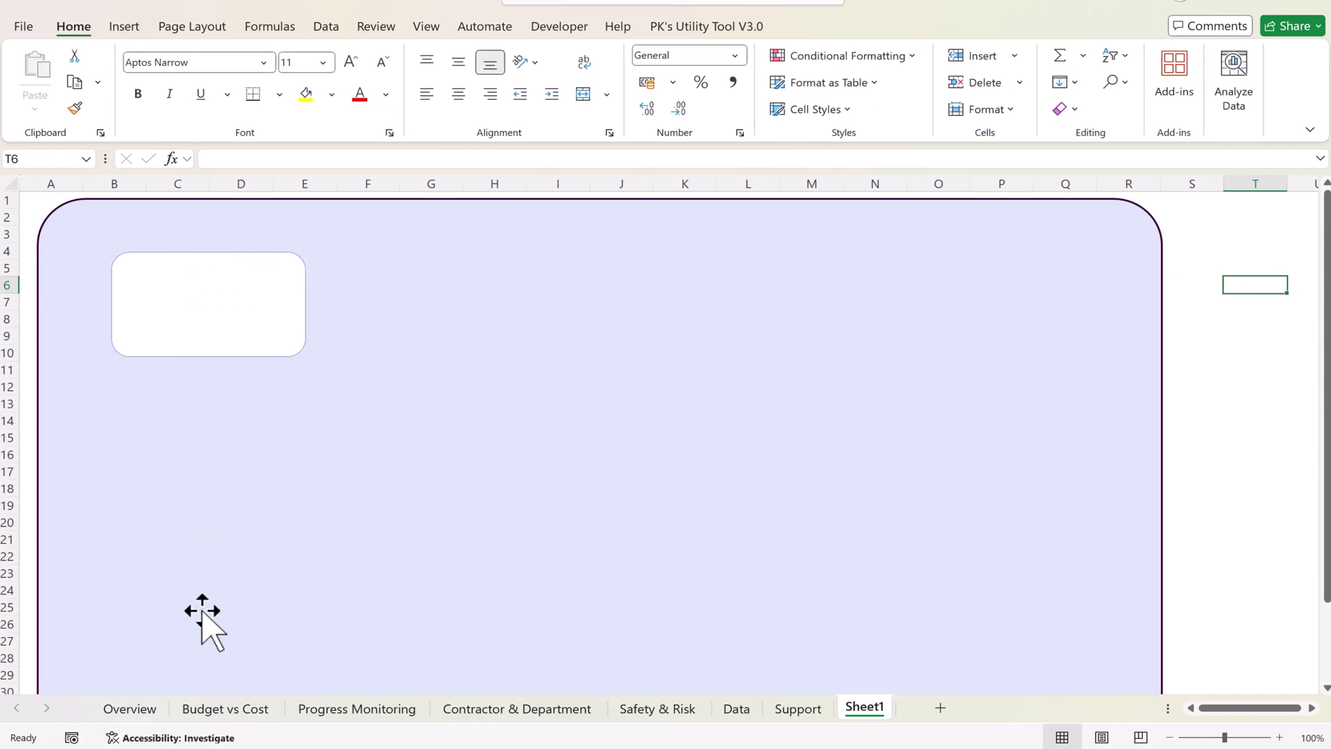
- Apply a centred outer shadow to the small white card, using the Overview page's cards as reference
left_click(161, 714)
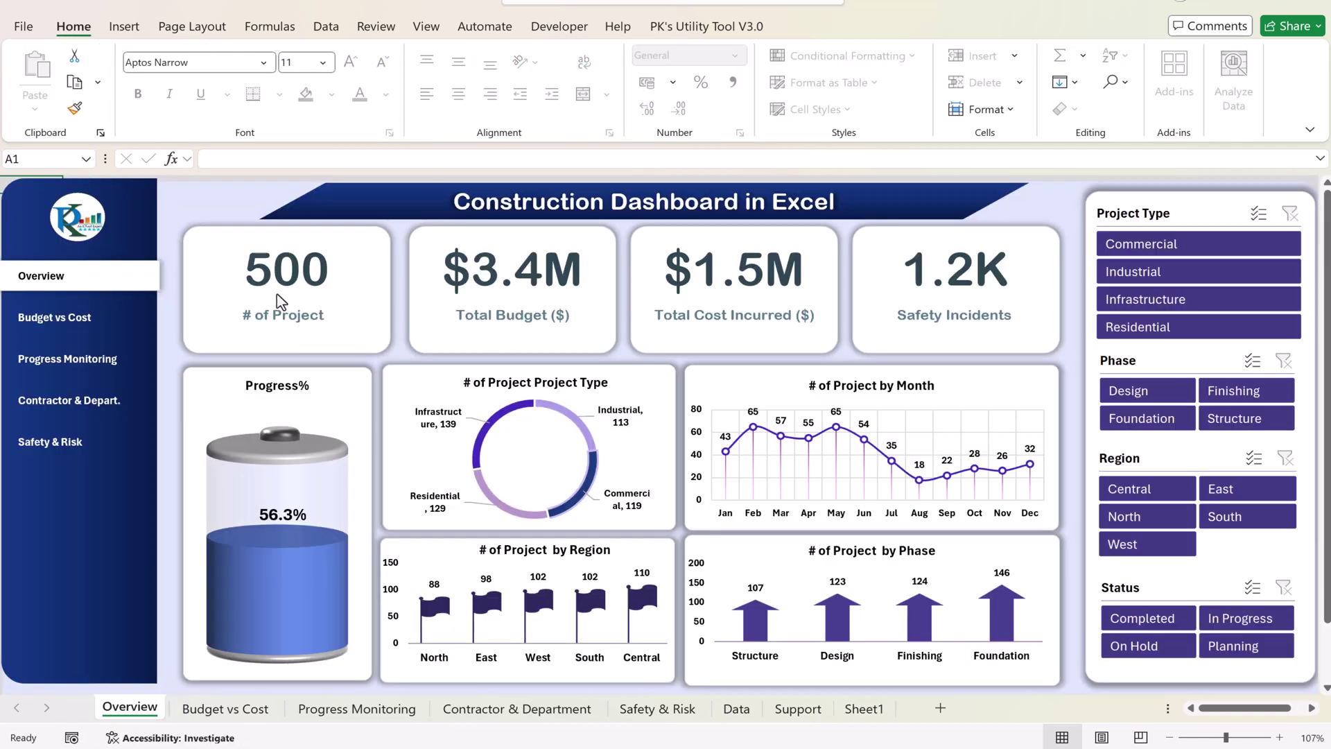
left_click(865, 708)
left_click(211, 289)
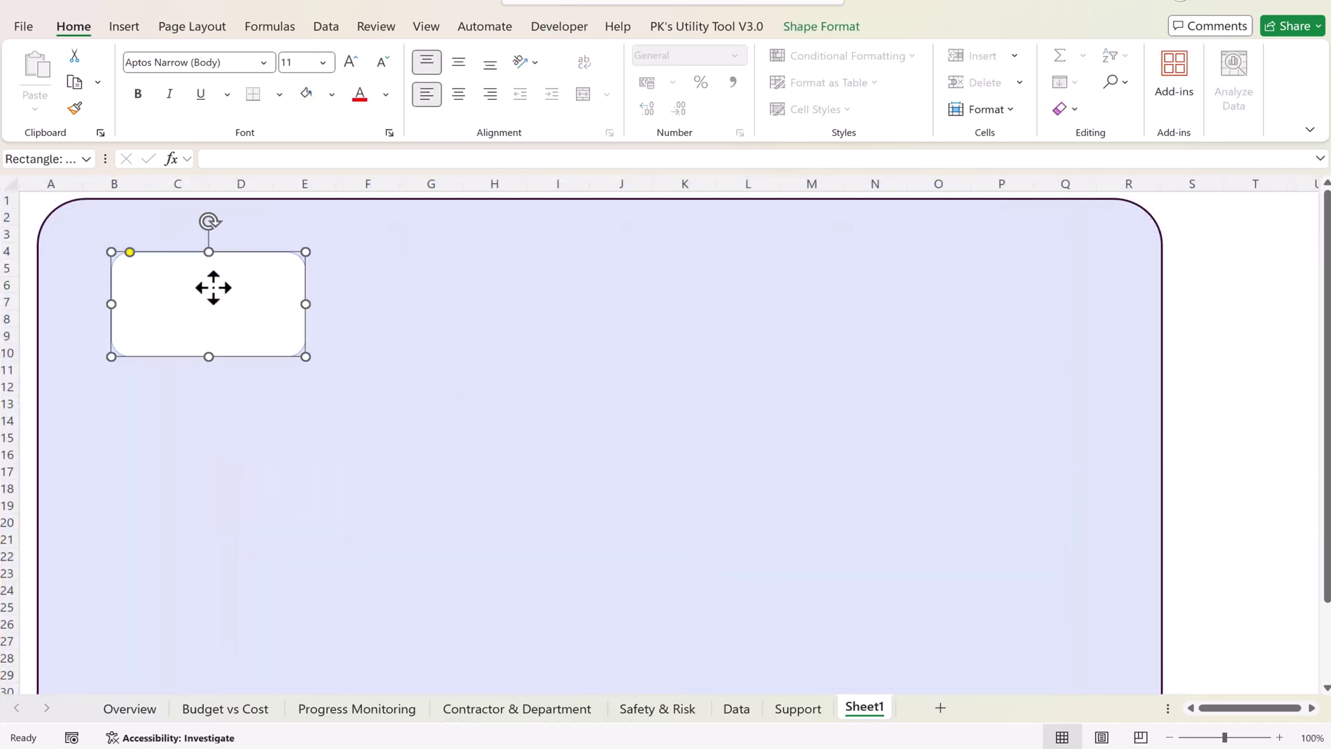
left_click(840, 28)
left_click(564, 111)
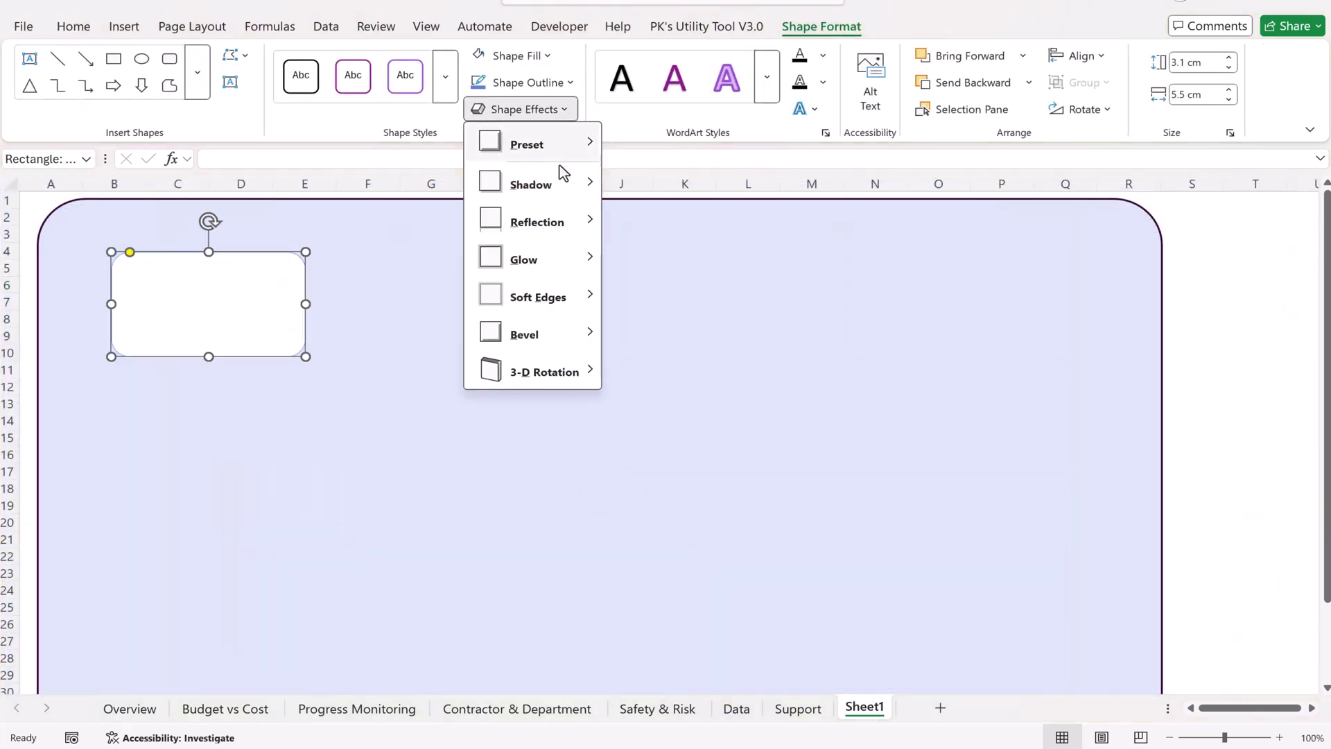
mouse_move(555, 187)
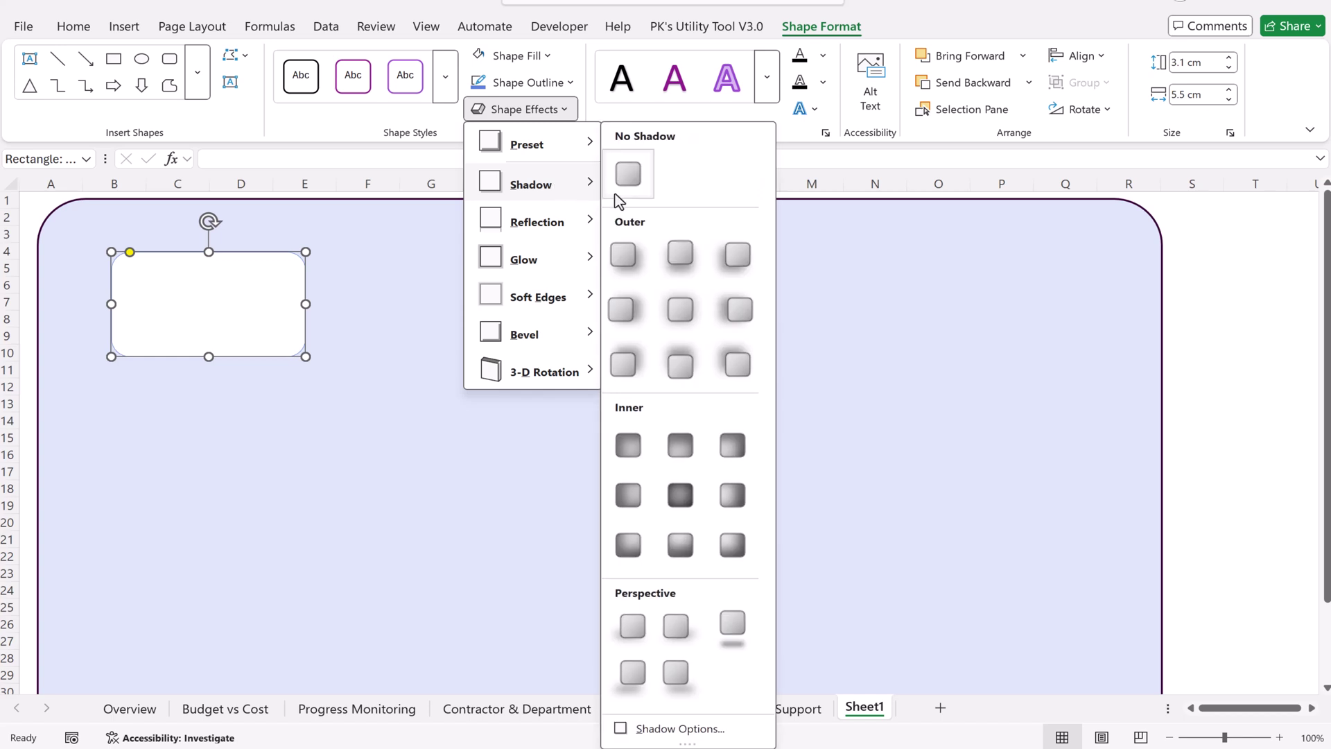
left_click(680, 319)
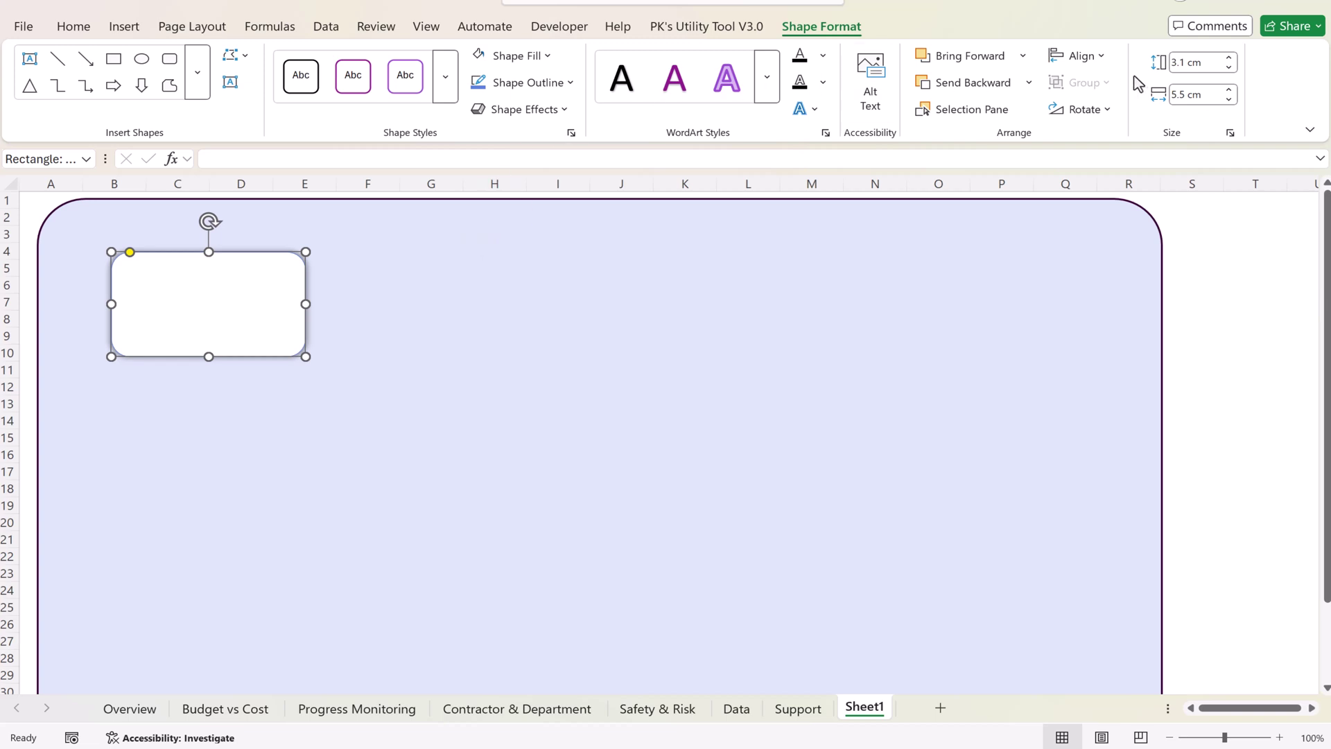
- Draw a text box about 4.52 cm wide and 0.57 cm high across the upper part of the white card
left_click(132, 31)
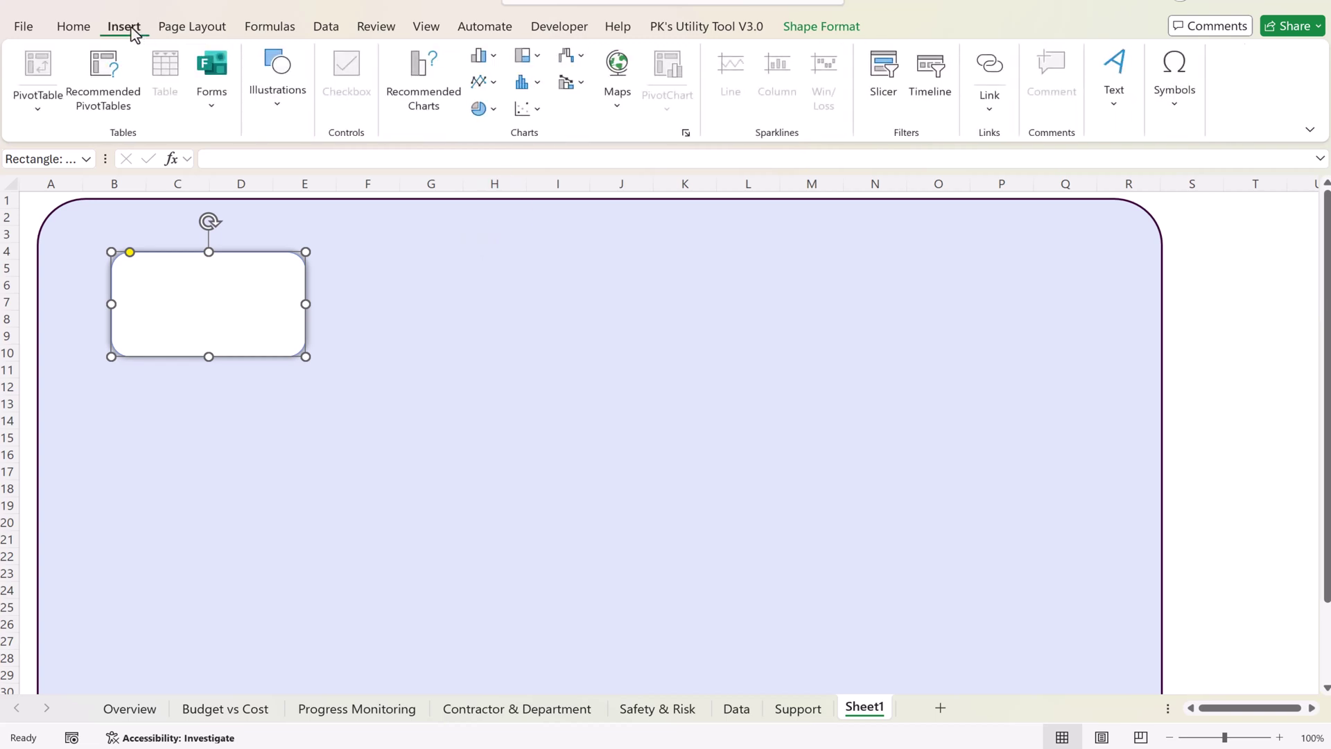
left_click(1114, 110)
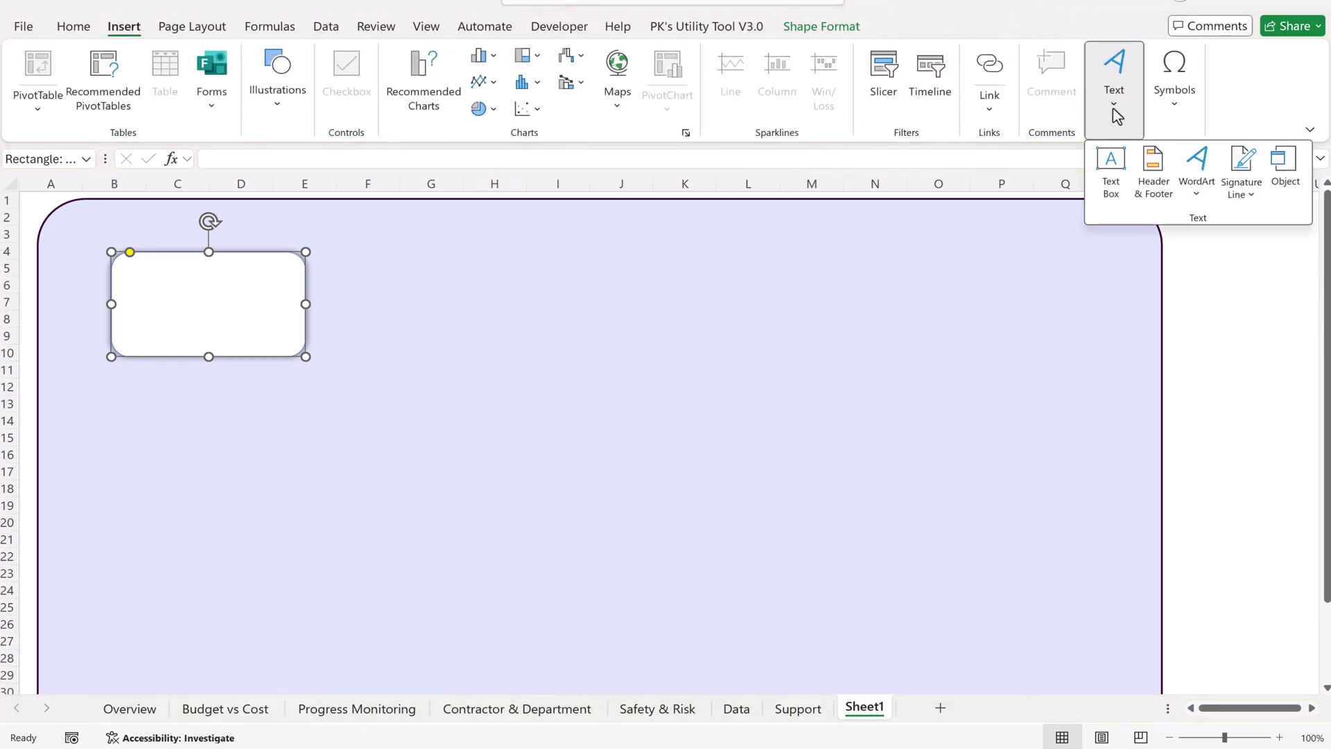
left_click(1110, 173)
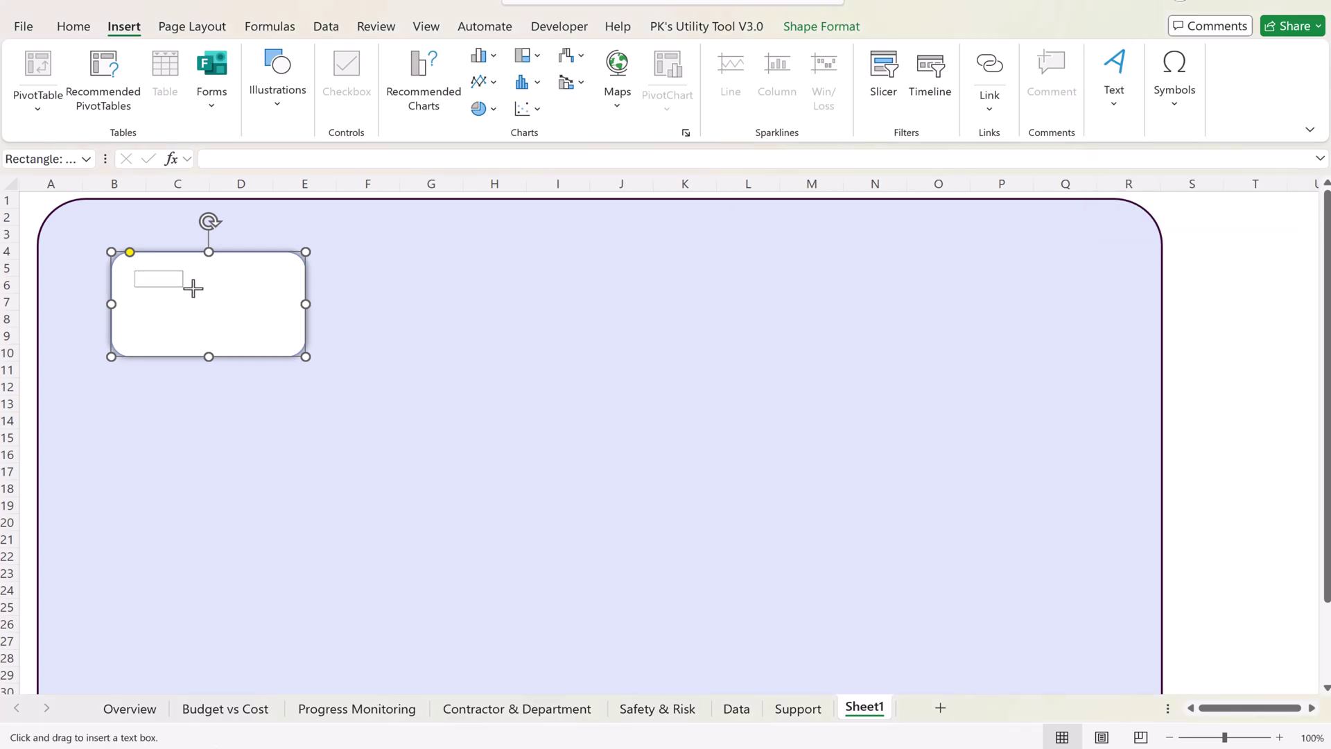
left_click_drag(291, 290, 295, 291)
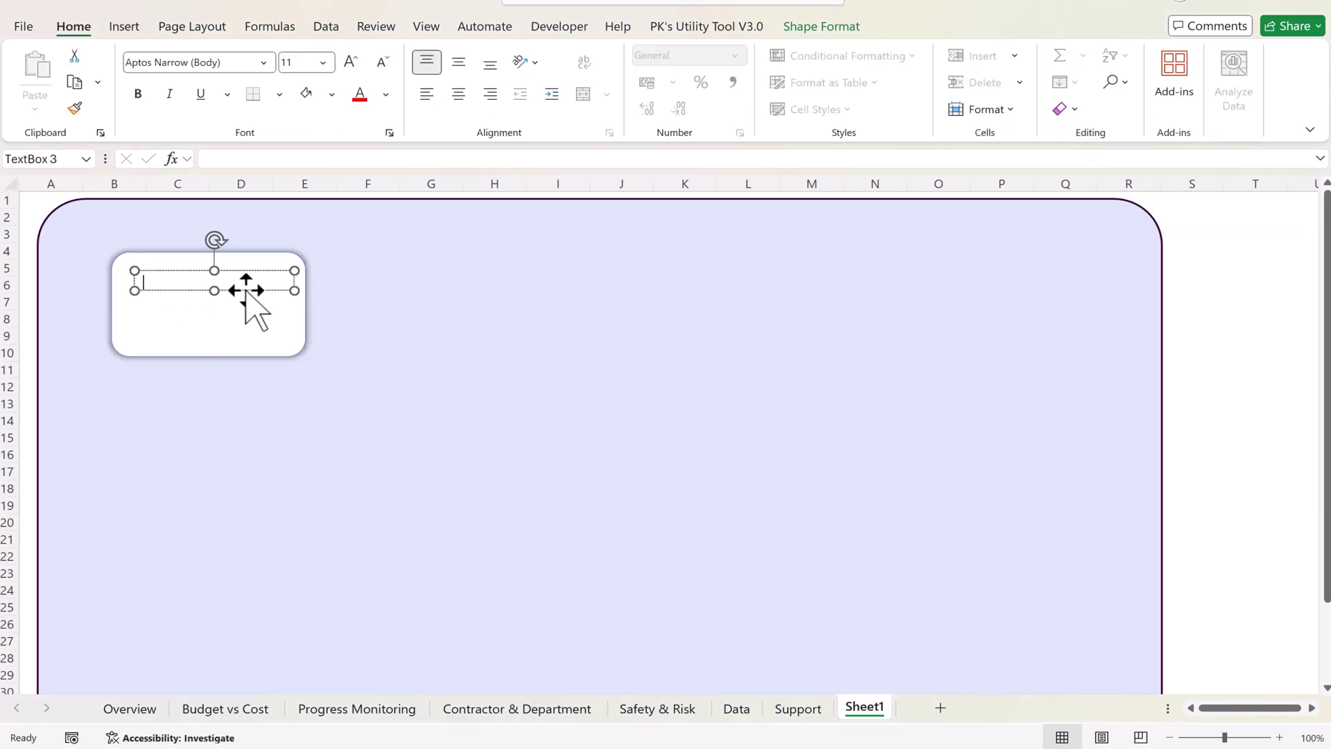
- Link the text box to the Total Budget ($) heading with =Support!H3 and move it to the card's lower part
left_click(250, 158)
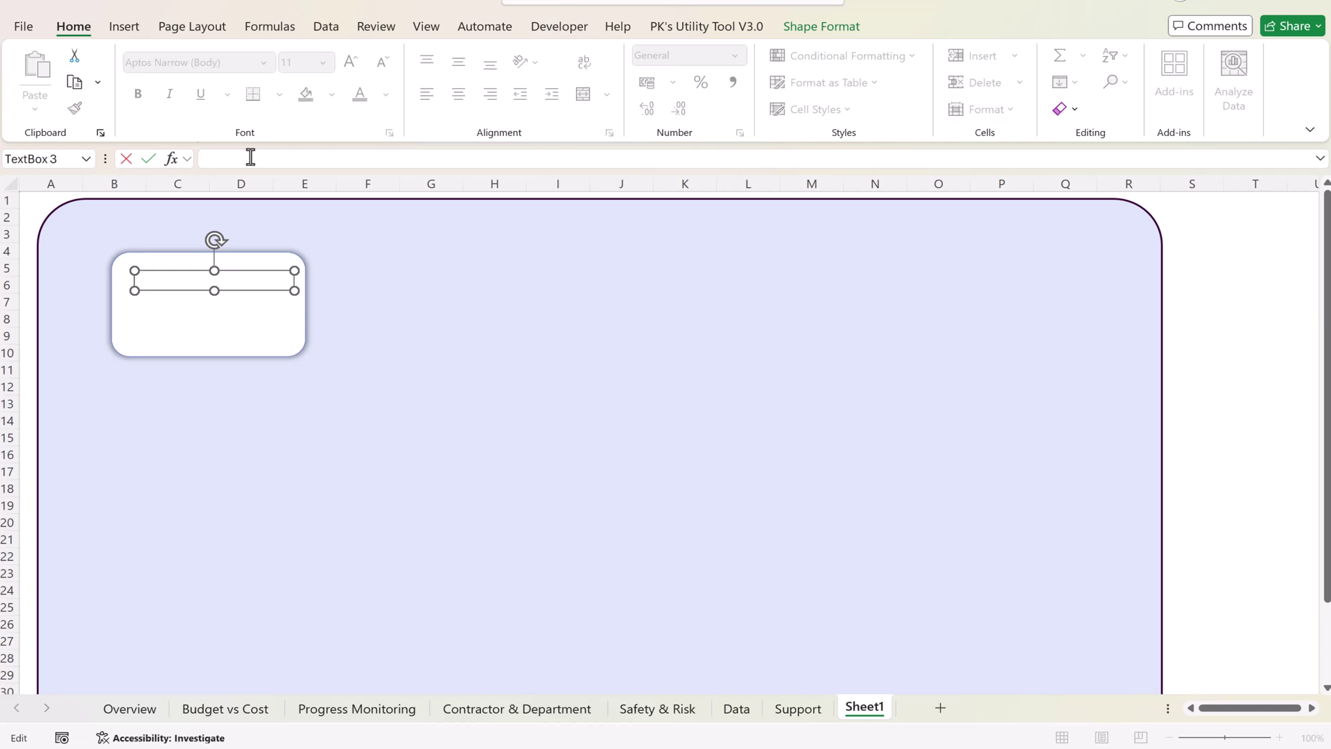
left_click(804, 714)
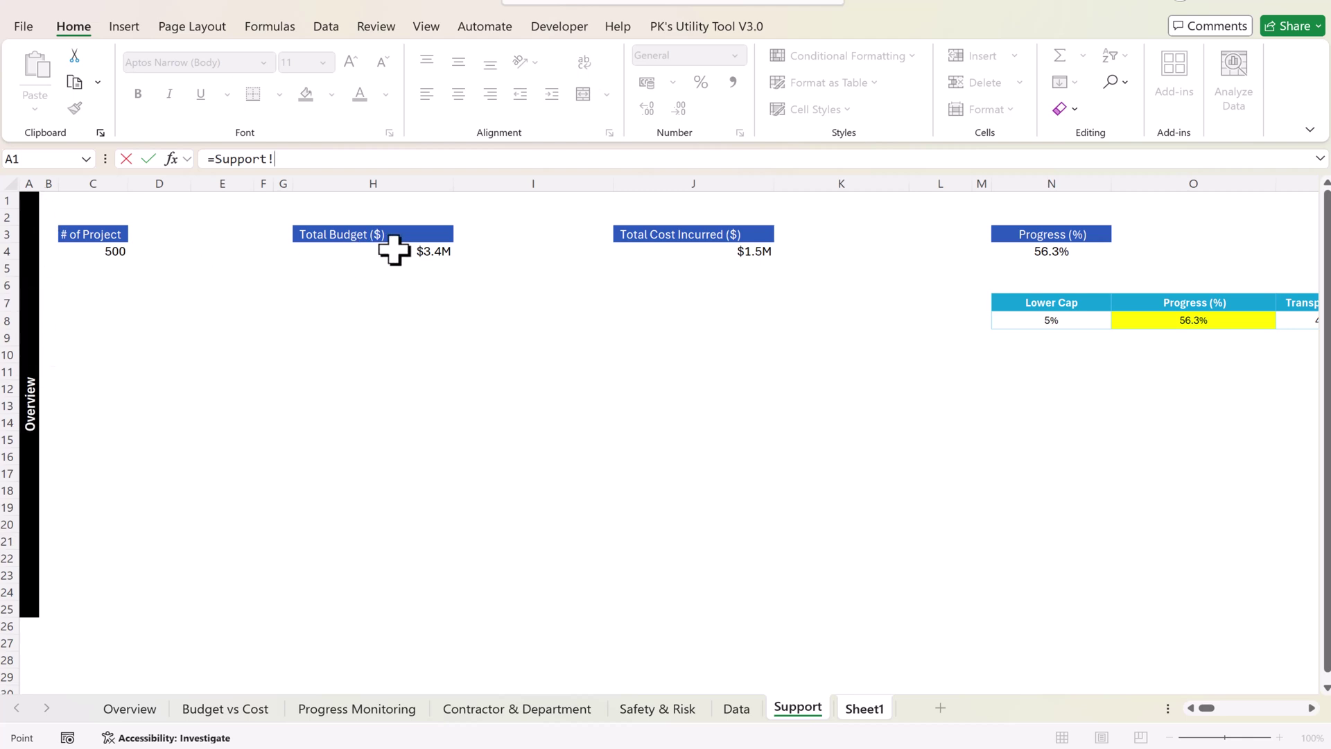
left_click(361, 234)
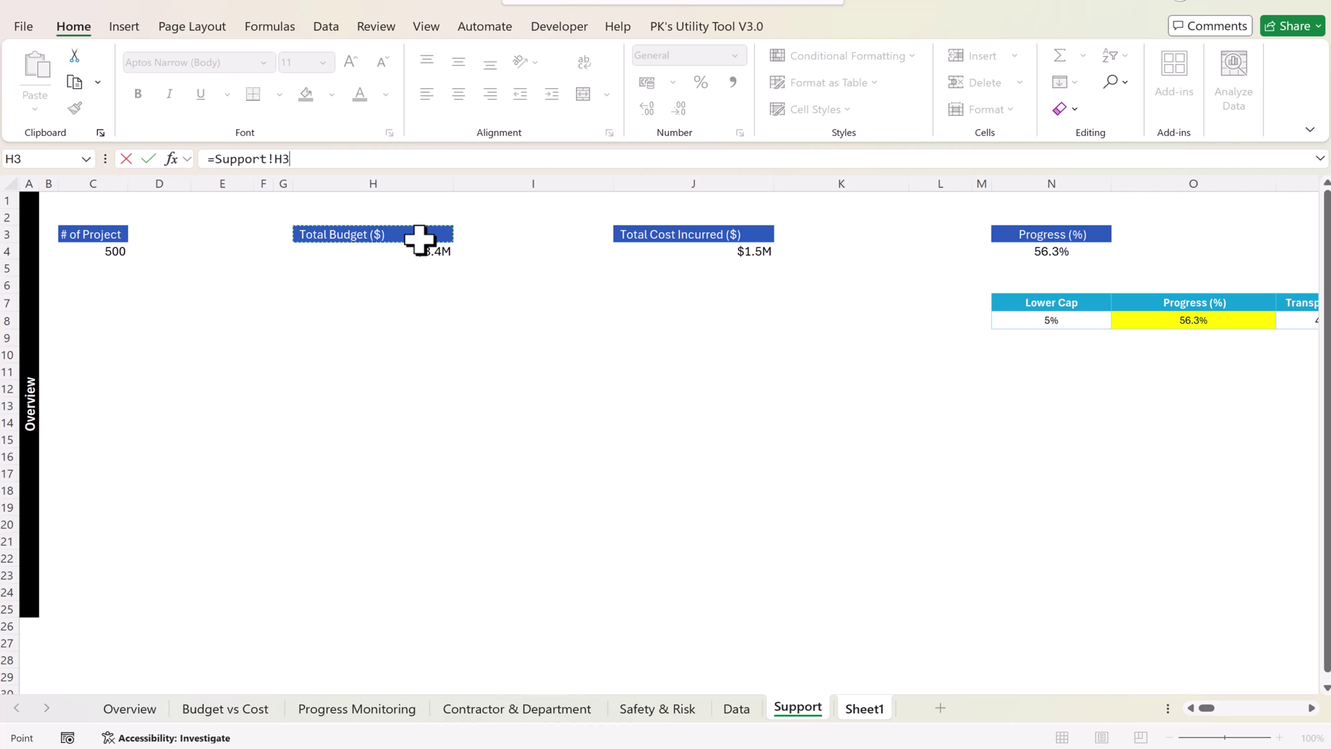
key("Return")
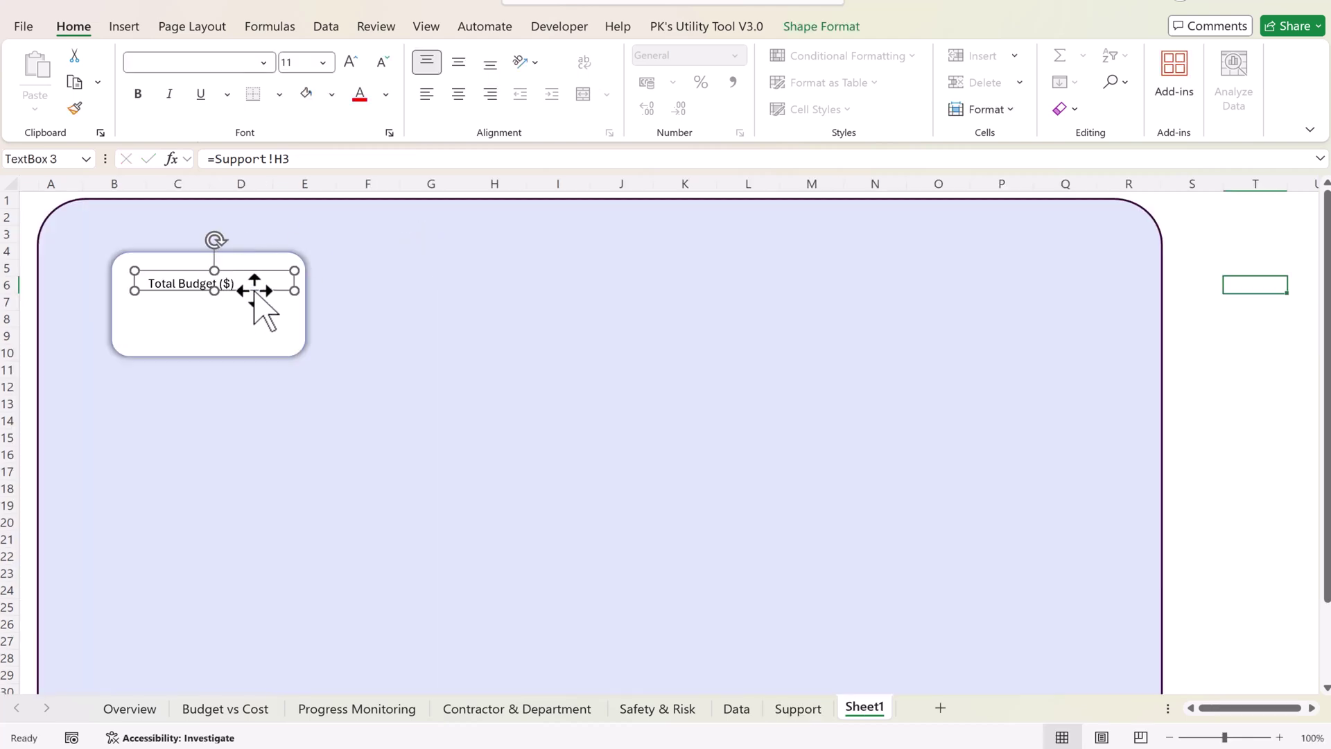
left_click_drag(253, 292, 249, 340)
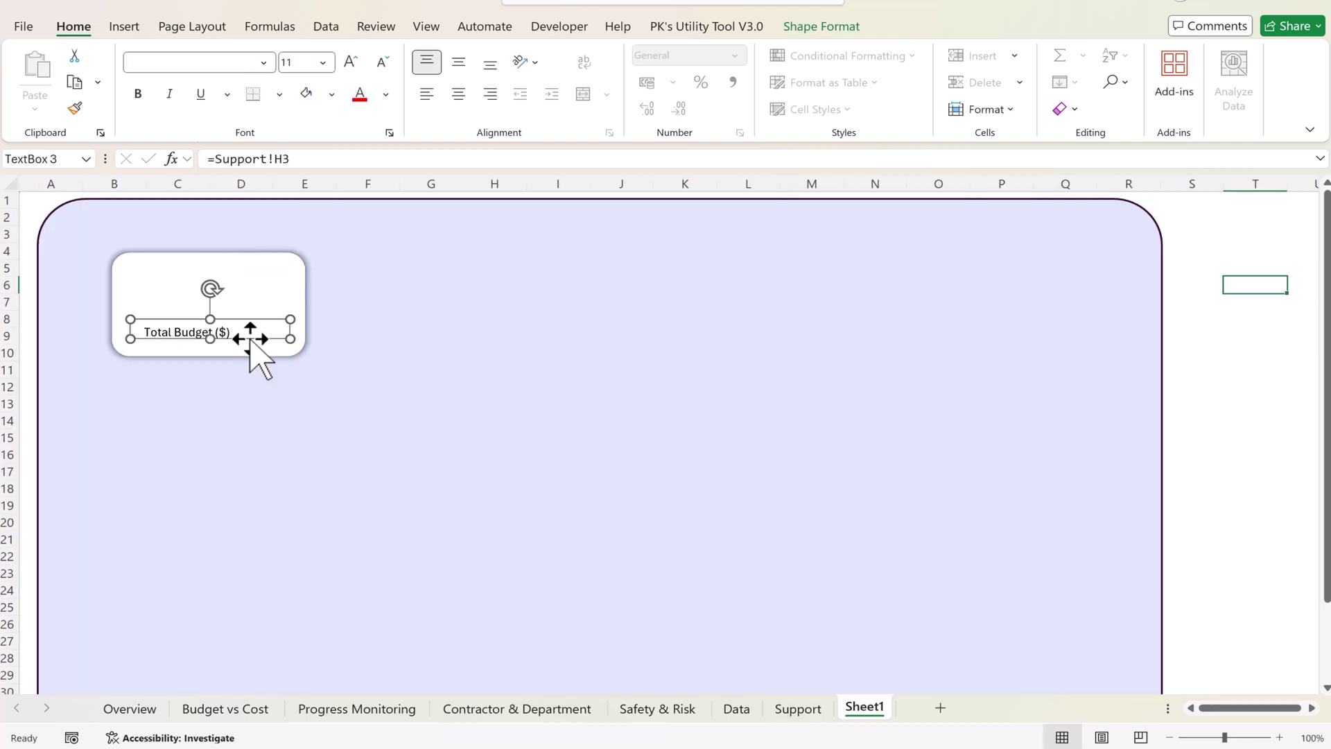
- Remove the outline and fill from the Total Budget ($) text box
left_click(841, 29)
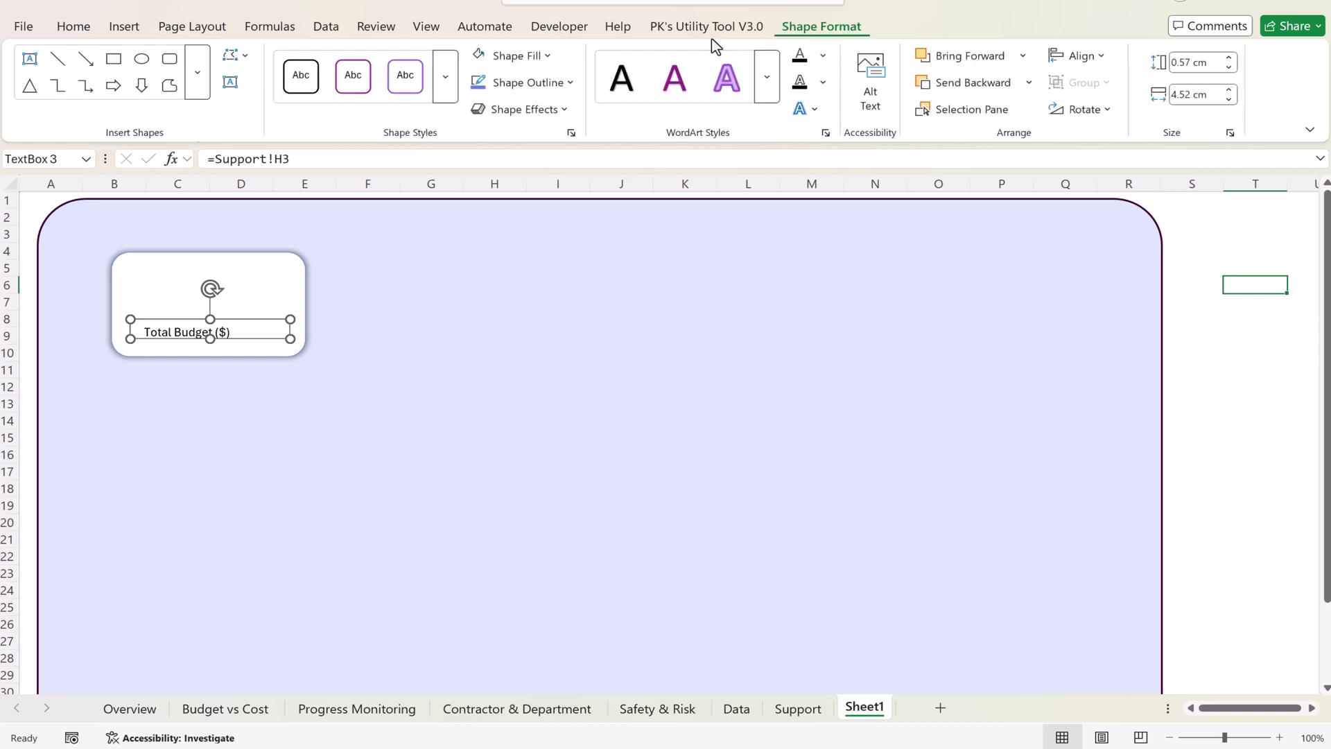
left_click(510, 87)
left_click(545, 481)
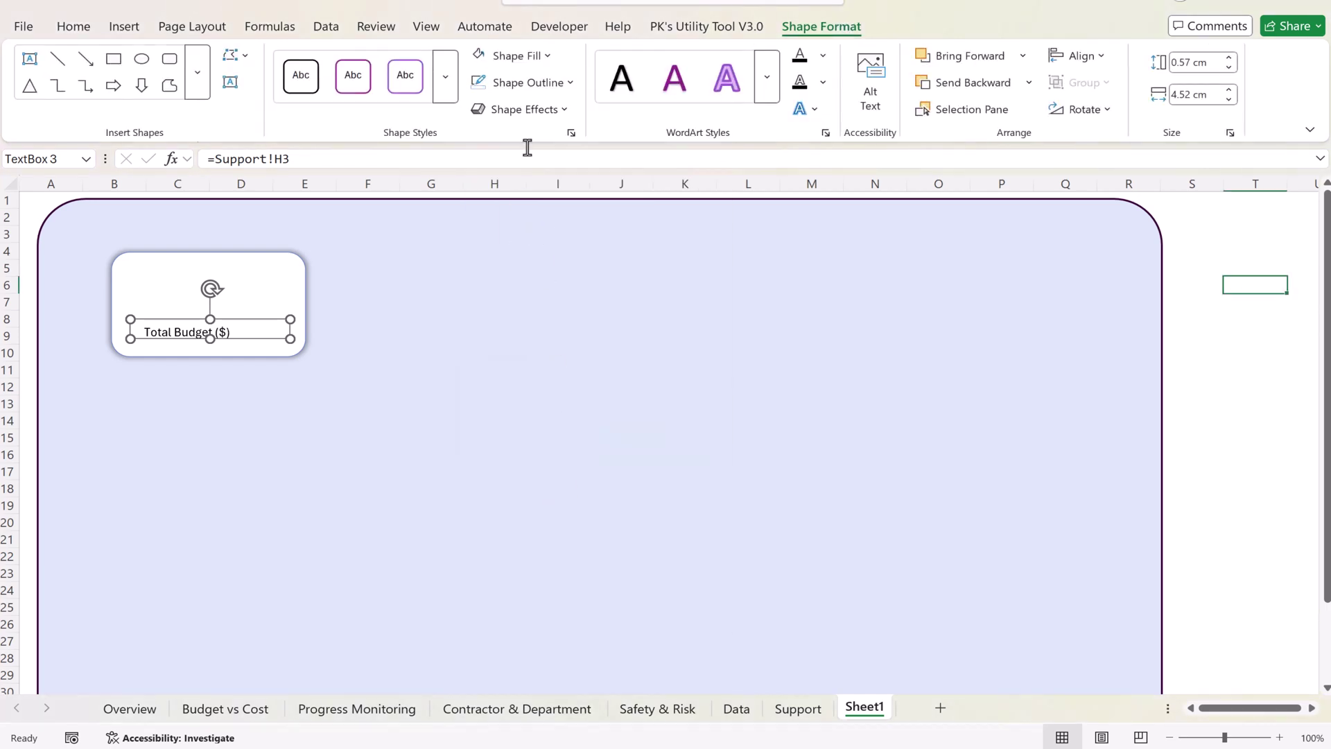
left_click(510, 55)
left_click(515, 452)
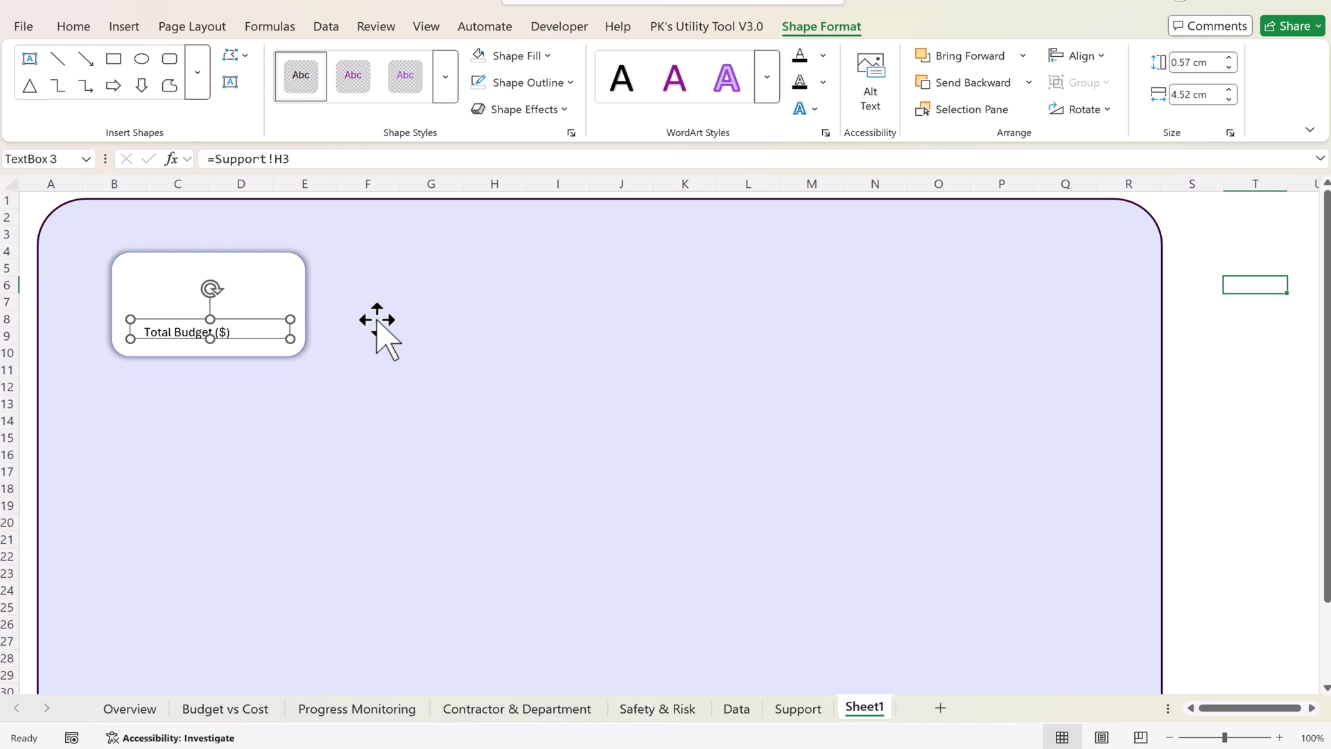
- Format the Total Budget ($) label in bold, centred, medium-blue text and shift the text box slightly left
left_click(72, 26)
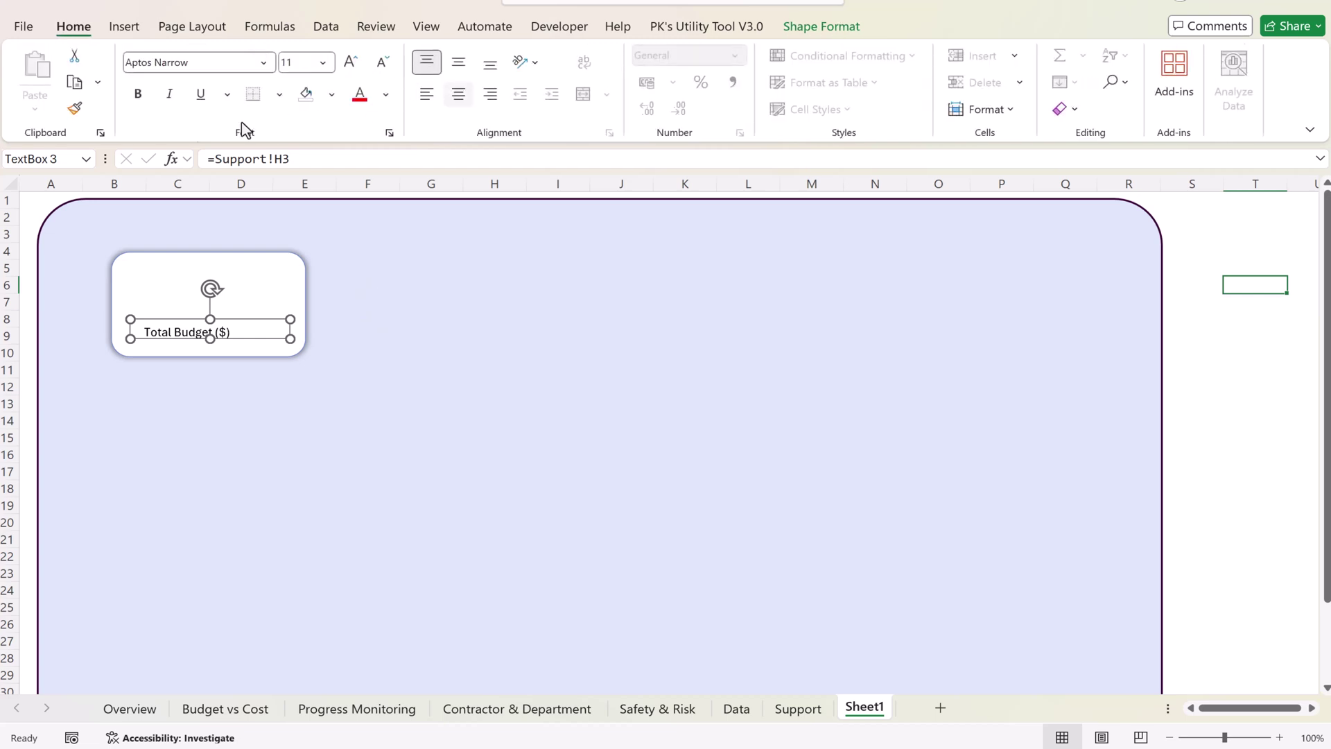
left_click(385, 95)
left_click(595, 214)
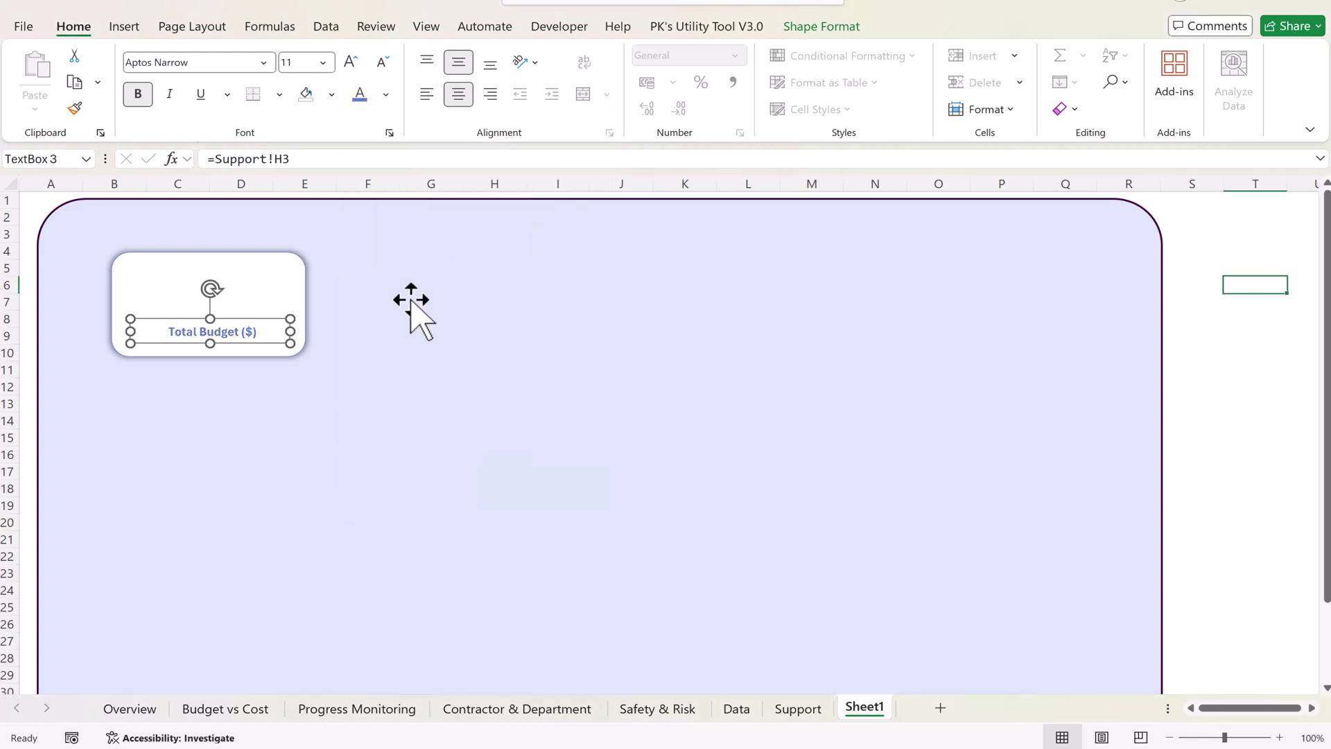
left_click_drag(256, 345, 251, 343)
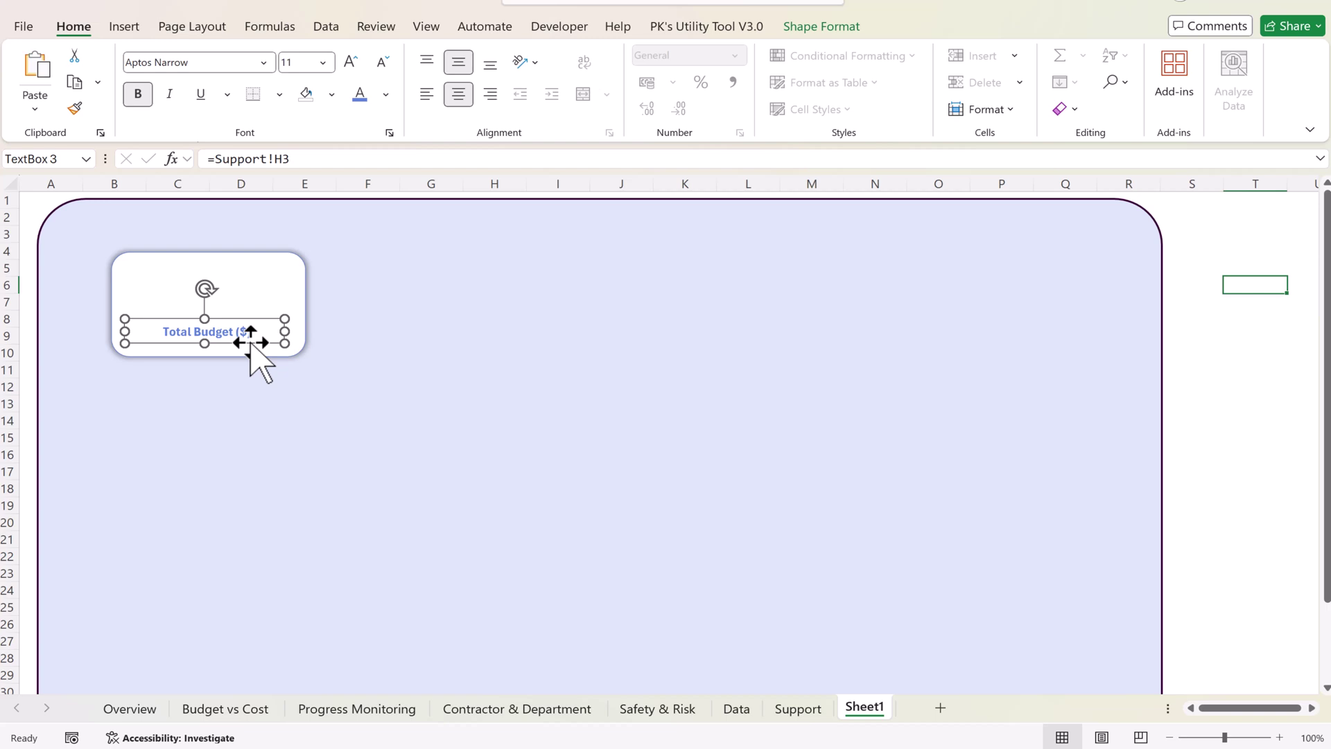
- Duplicate the label text box, place the copy above the original, and link it to the budget value with =Support!H4
key("ctrl+d")
left_click_drag(273, 333, 258, 274)
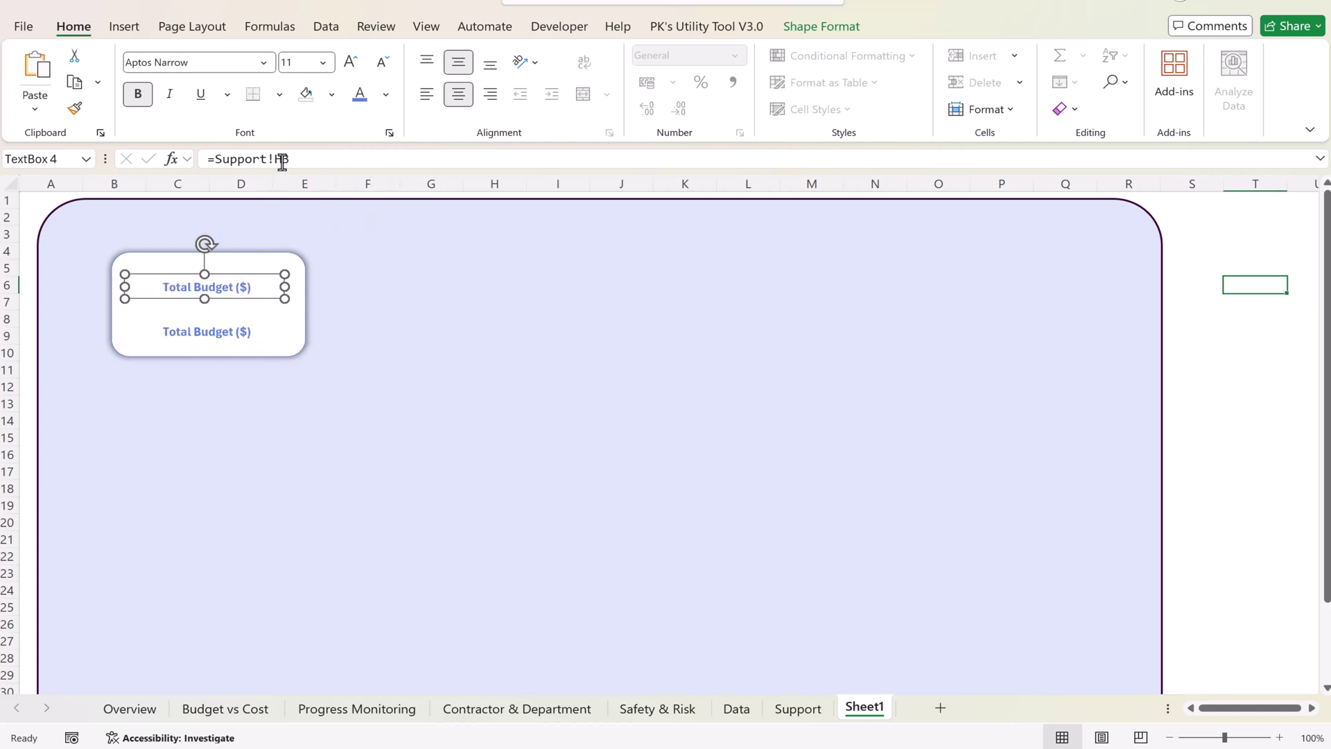
left_click(798, 708)
left_click(434, 251)
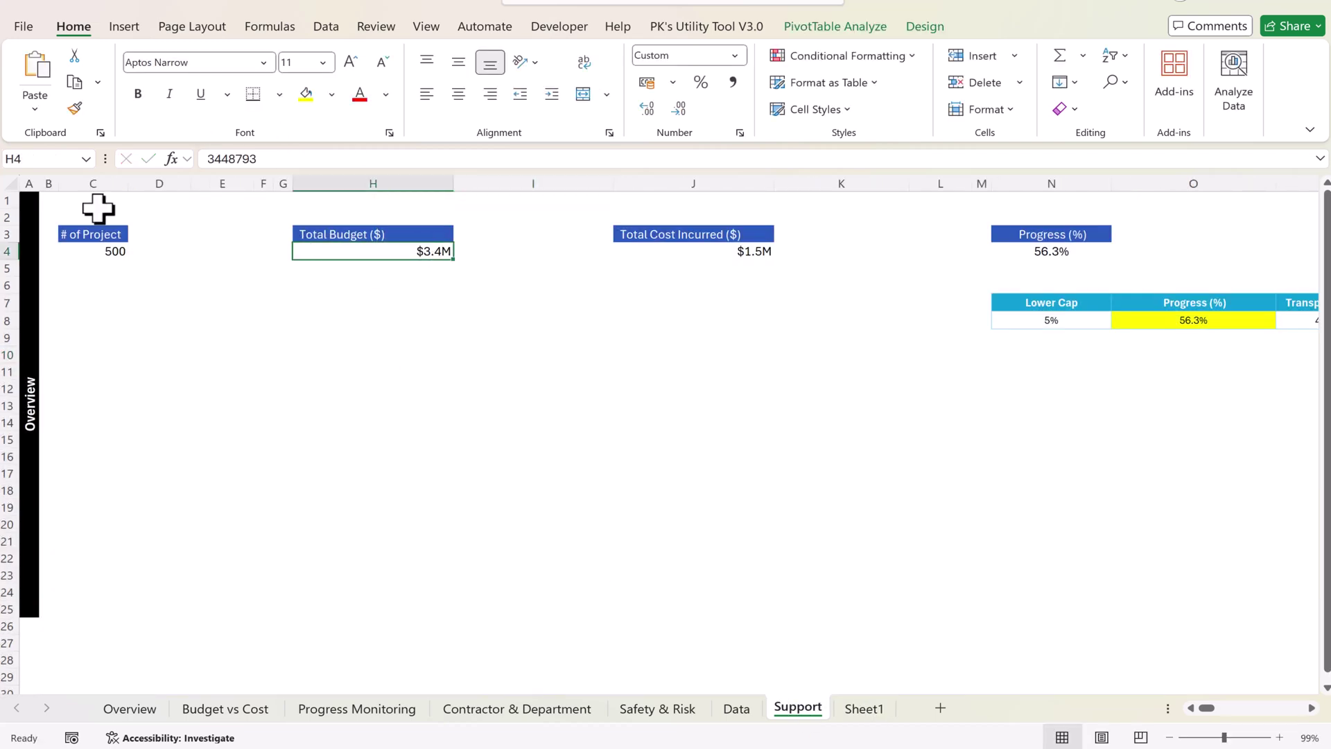
left_click(864, 709)
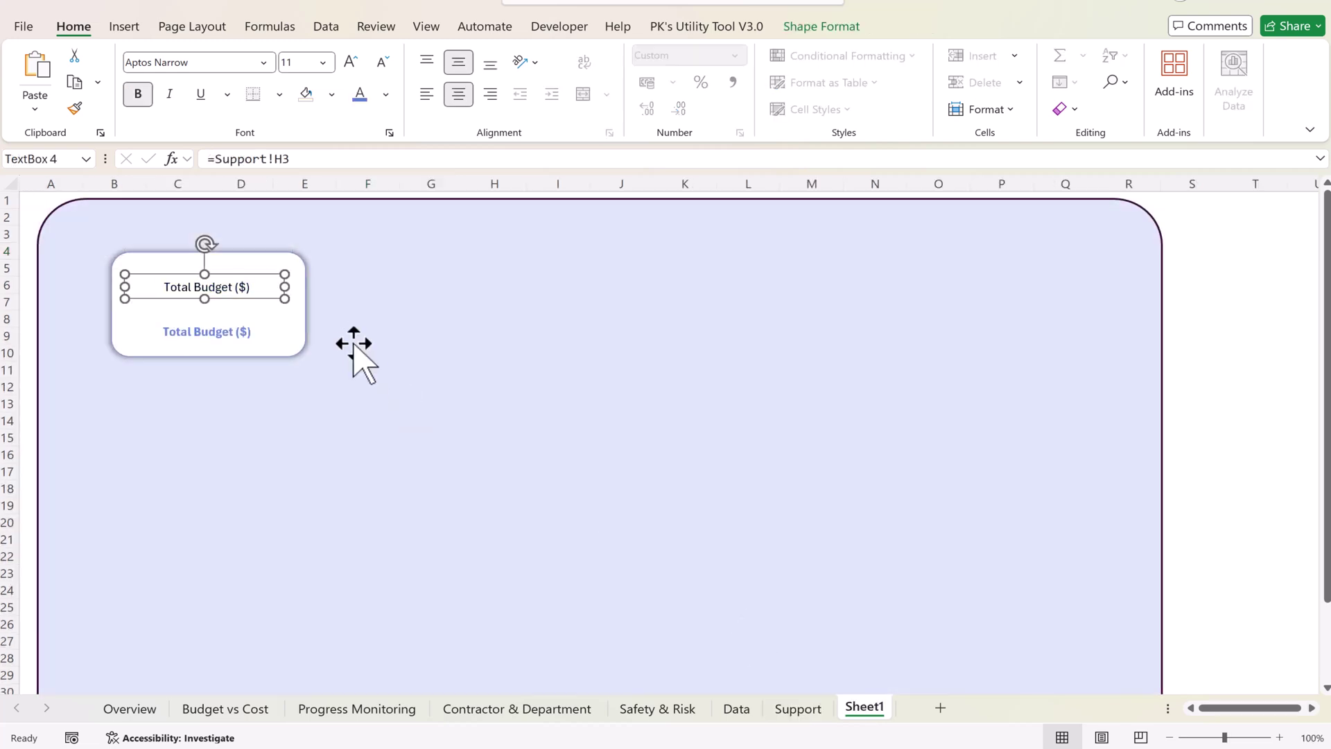
left_click_drag(282, 160, 292, 161)
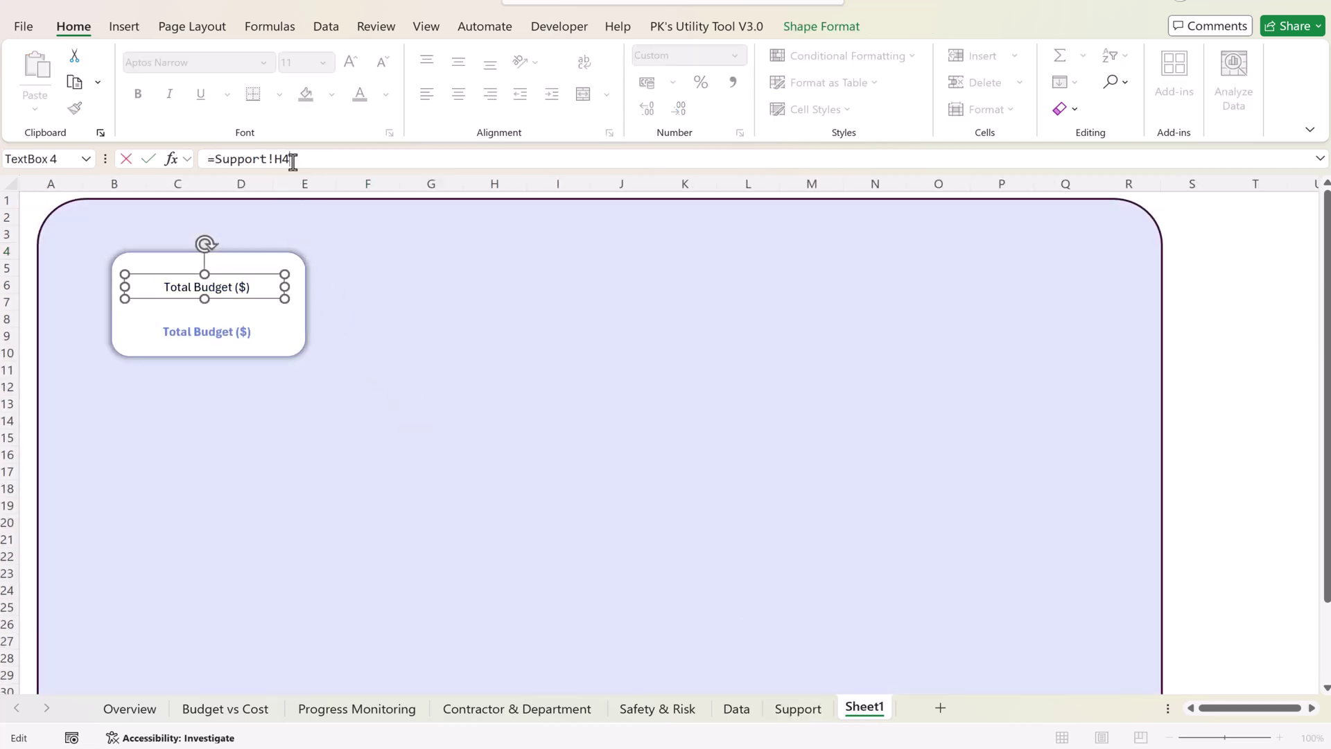
key("Return")
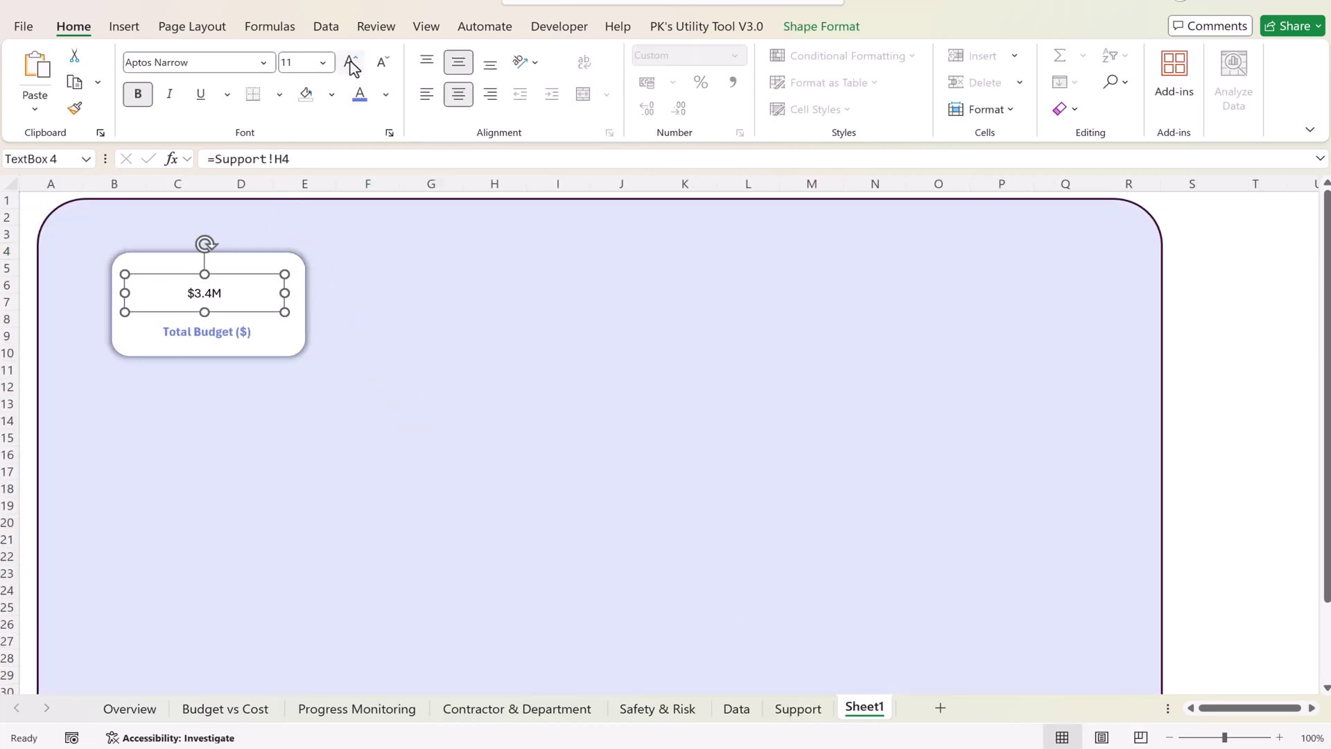
- Set the budget value's font to Arial Rounded MT Bold at size 32
left_click(350, 62)
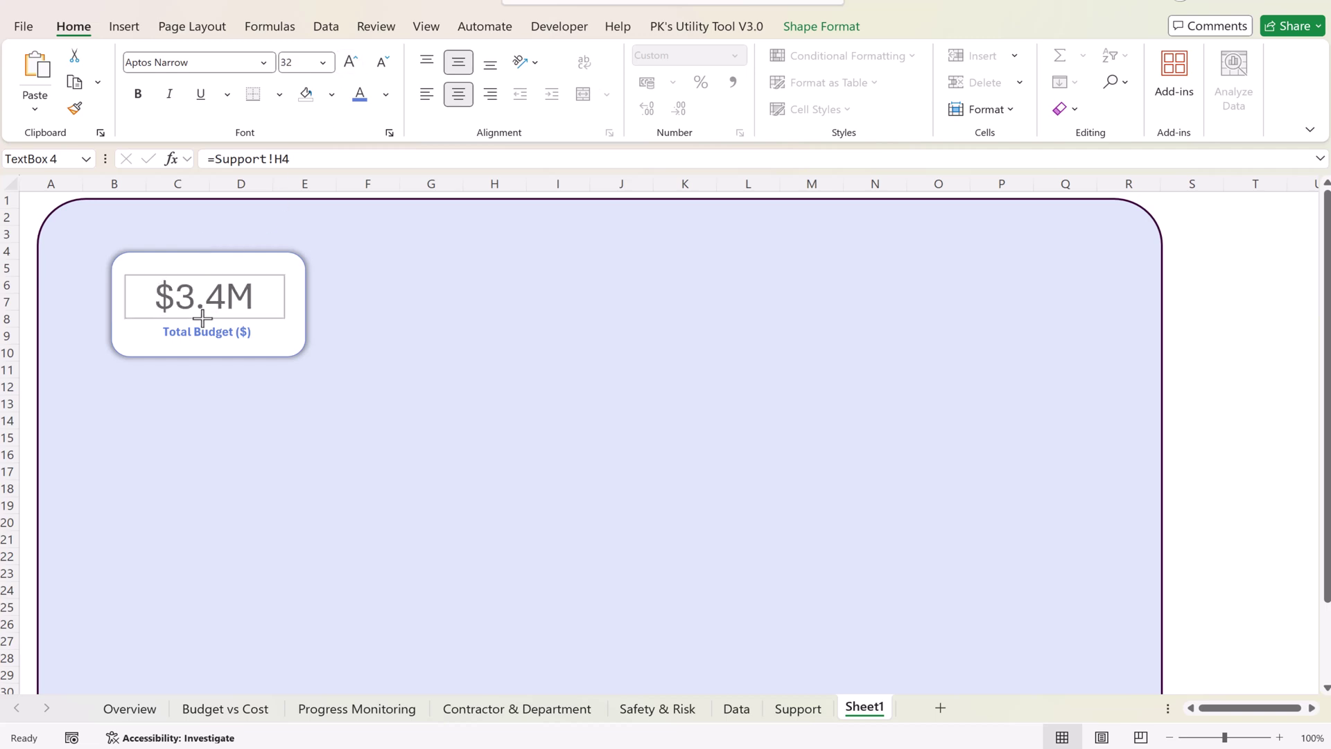
left_click(266, 64)
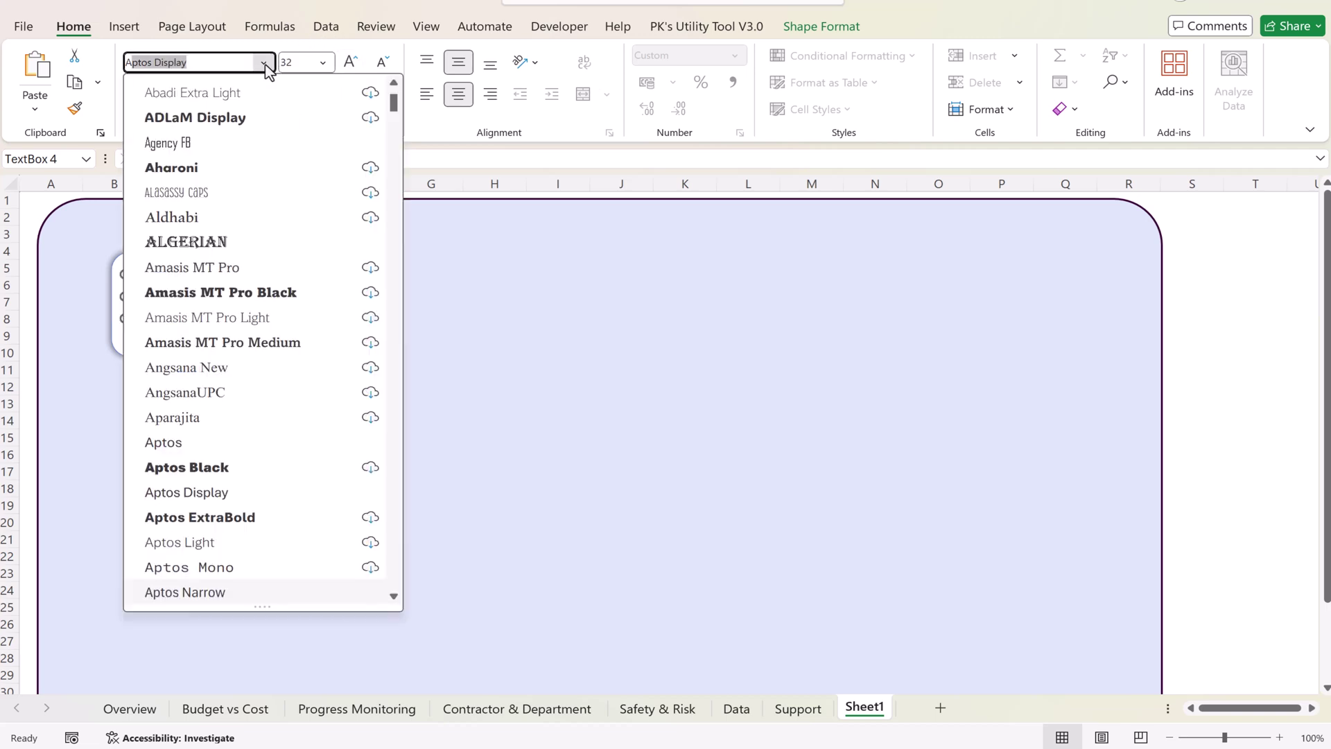
type("Arial")
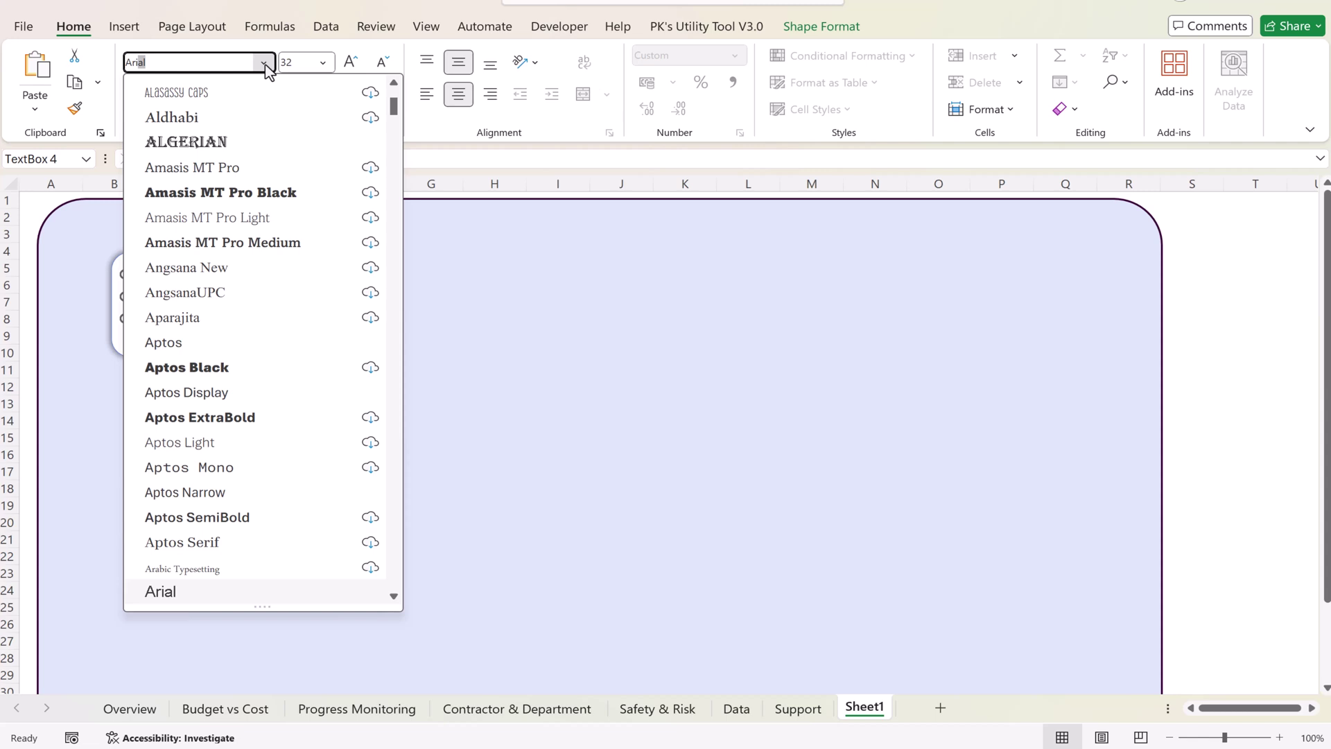
type(" R")
key("Return")
- Colour the budget value in a darker blue theme shade and move its text box slightly upward in the card
left_click(359, 96)
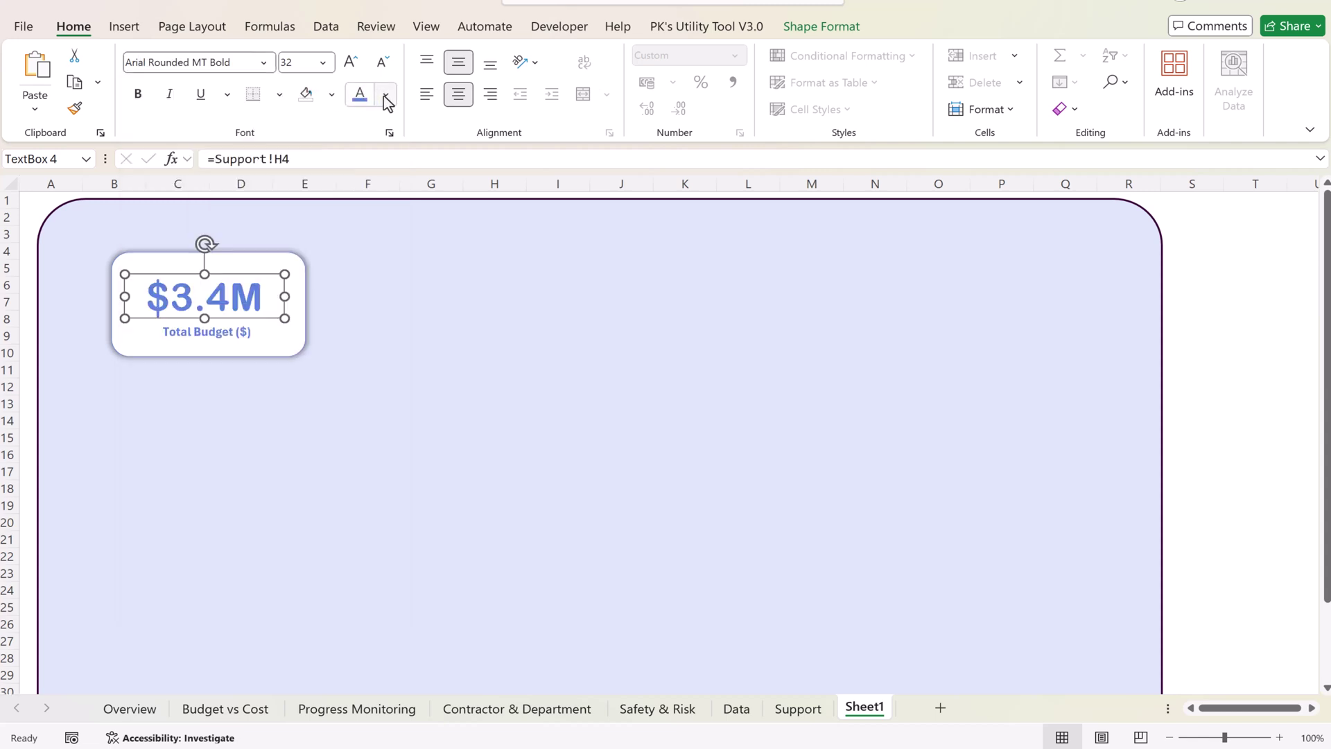
left_click(385, 98)
left_click(591, 317)
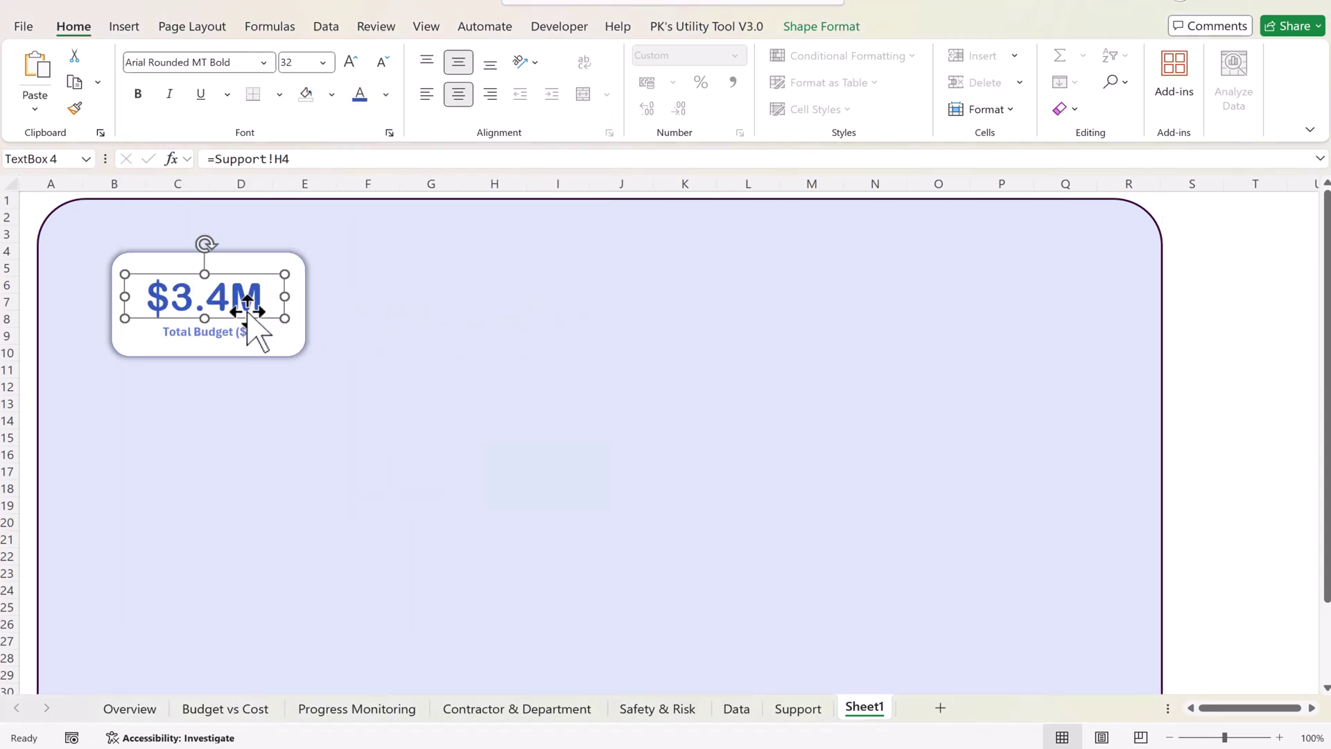
left_click_drag(248, 313, 246, 309)
left_click(1191, 318)
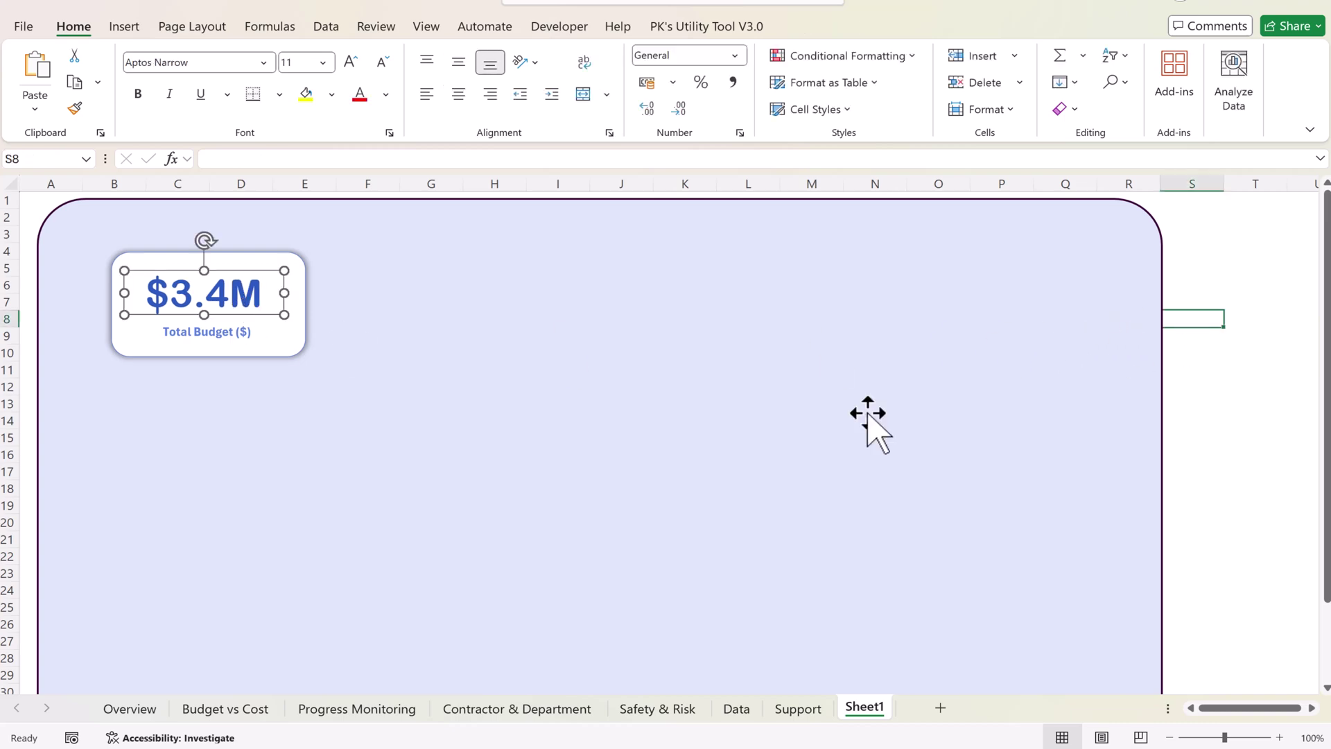
- Compare the finished budget card on Sheet1 with the Overview page's cards and view its source on the Support sheet
left_click(135, 708)
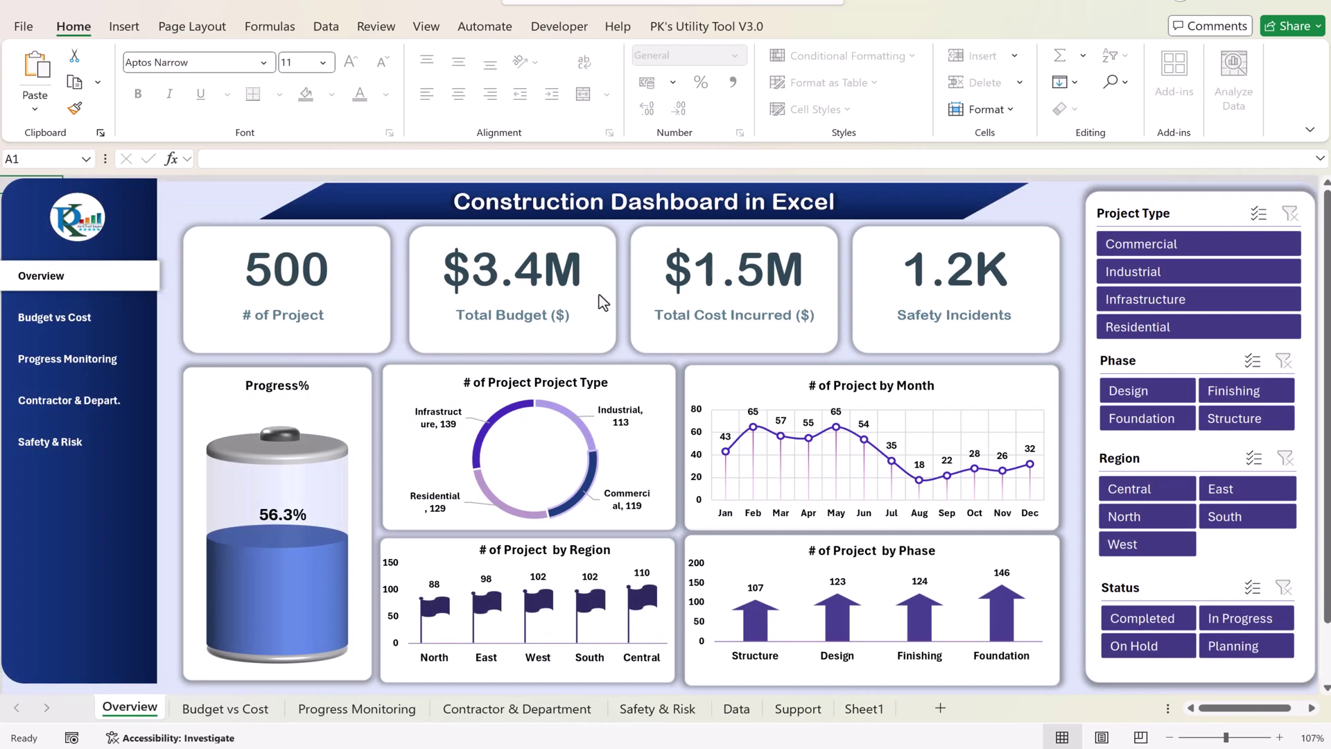
left_click(861, 710)
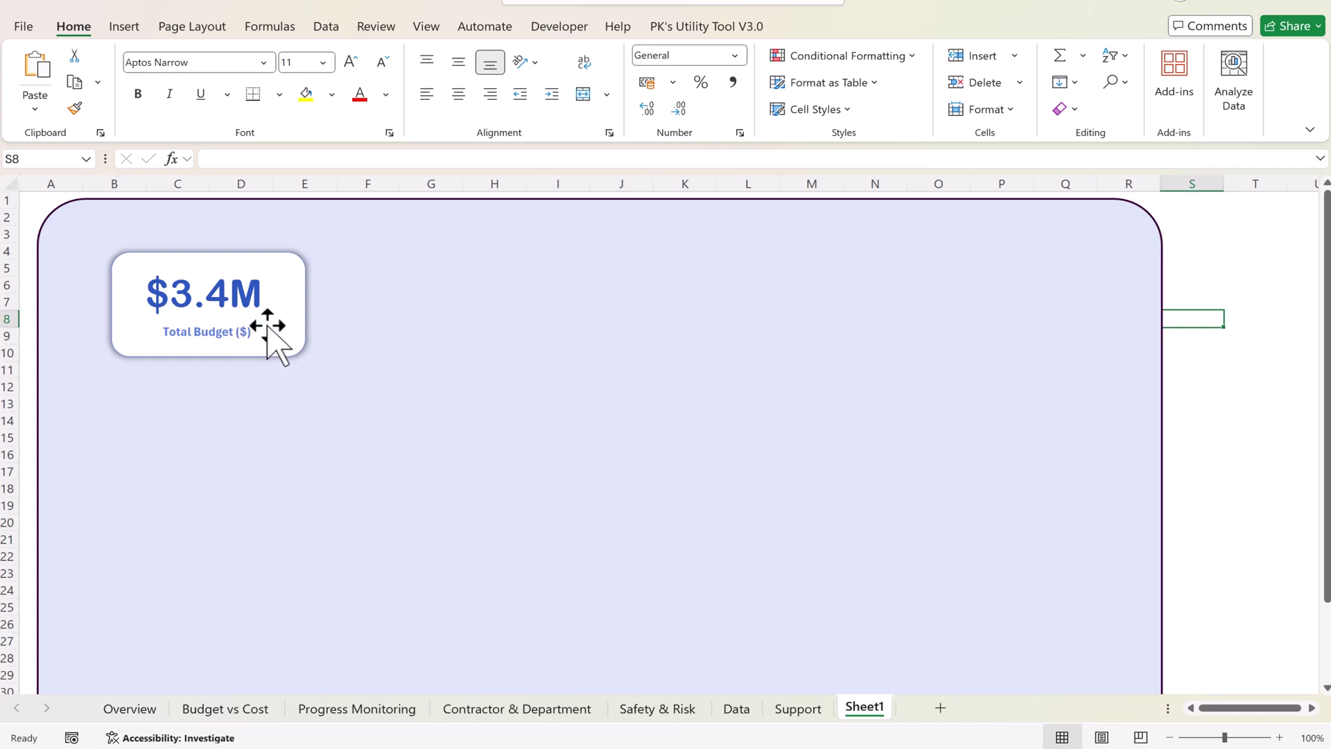
left_click(1235, 302)
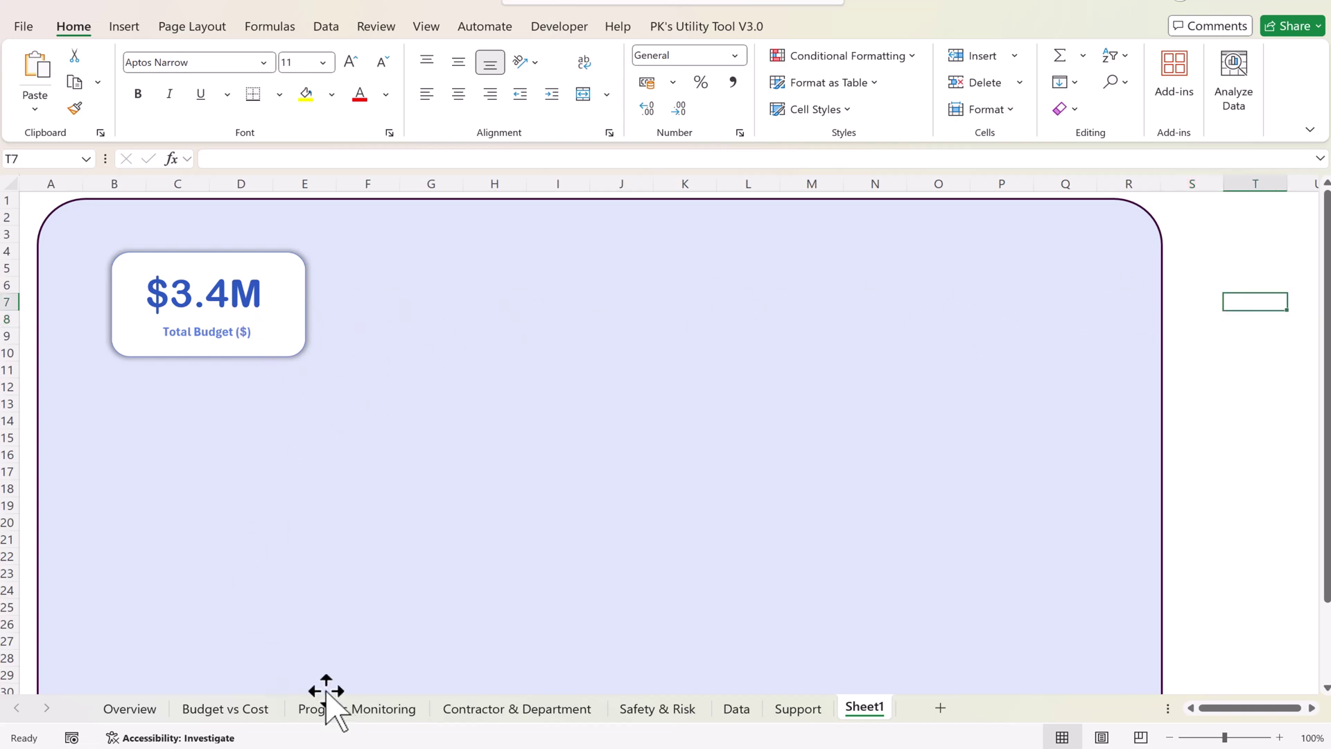
left_click(797, 708)
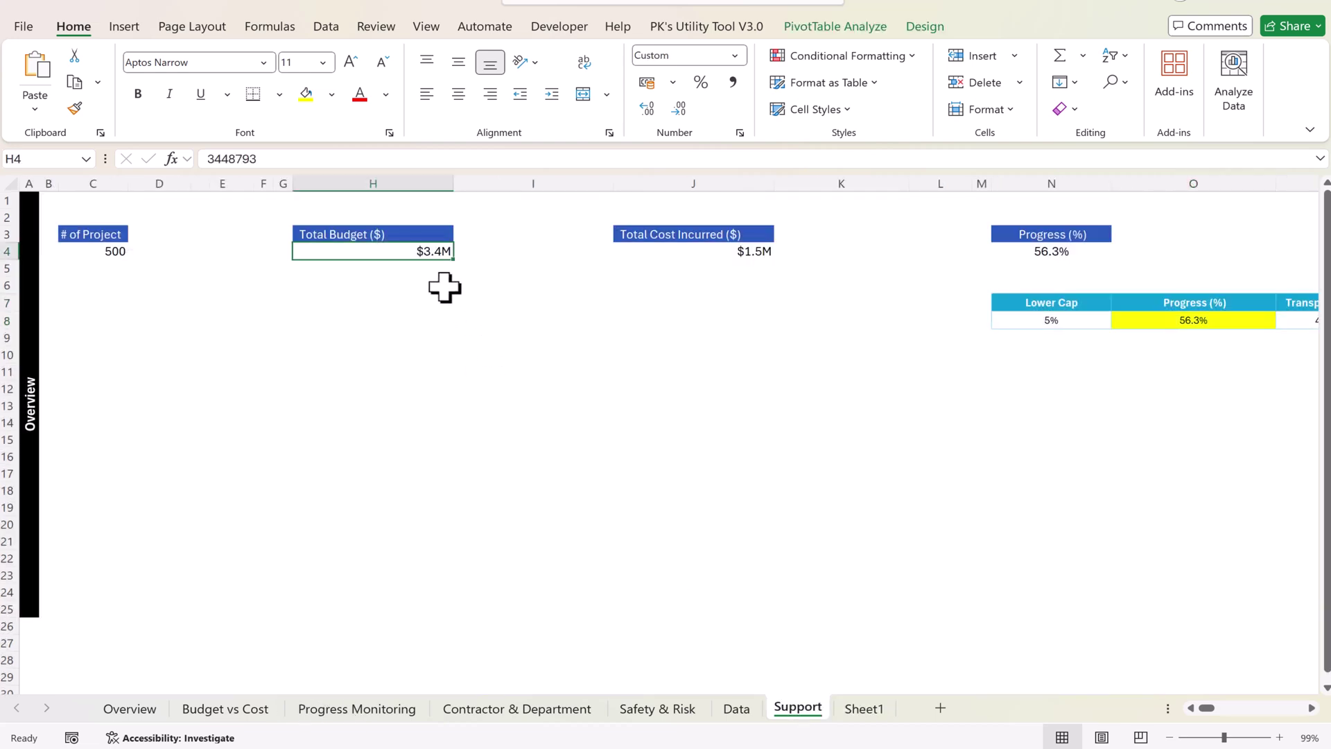
- Insert a Project Type slicer for the Total Budget PivotTable on the Support sheet
left_click(143, 28)
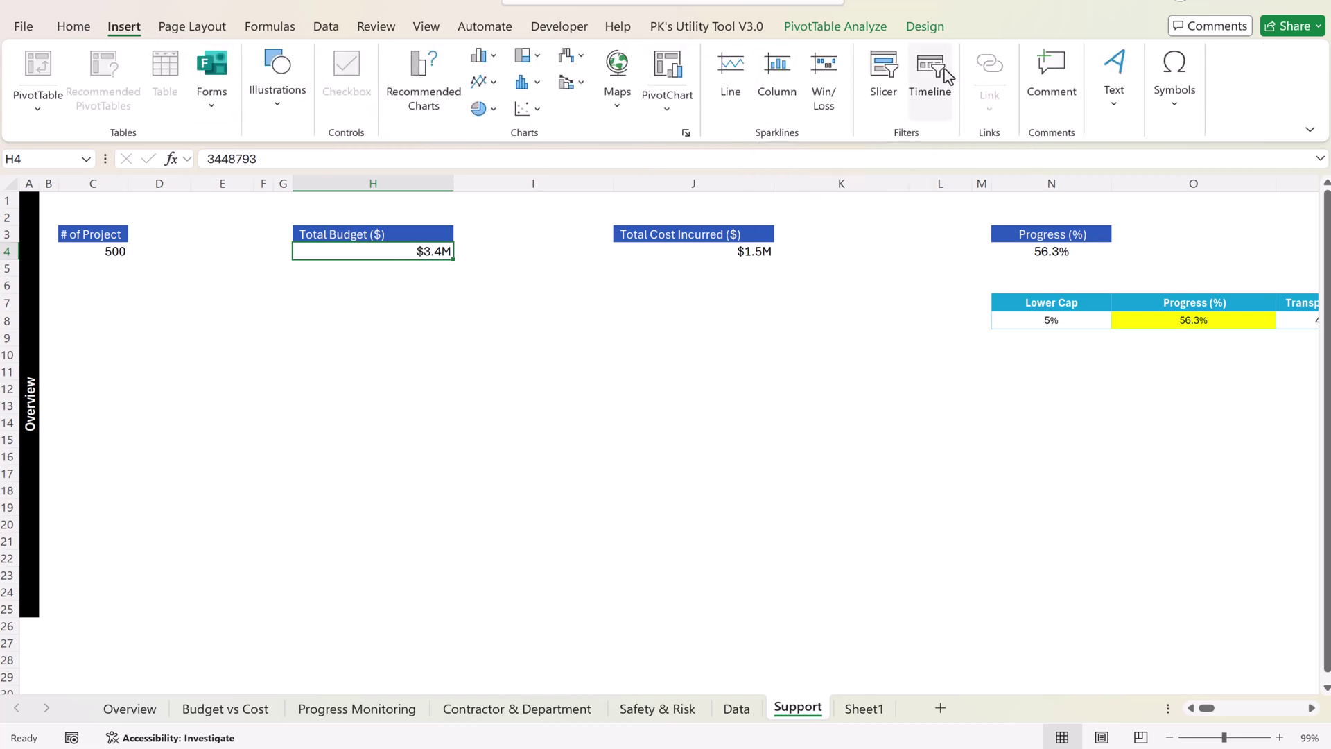
left_click(884, 76)
left_click_drag(286, 361, 710, 282)
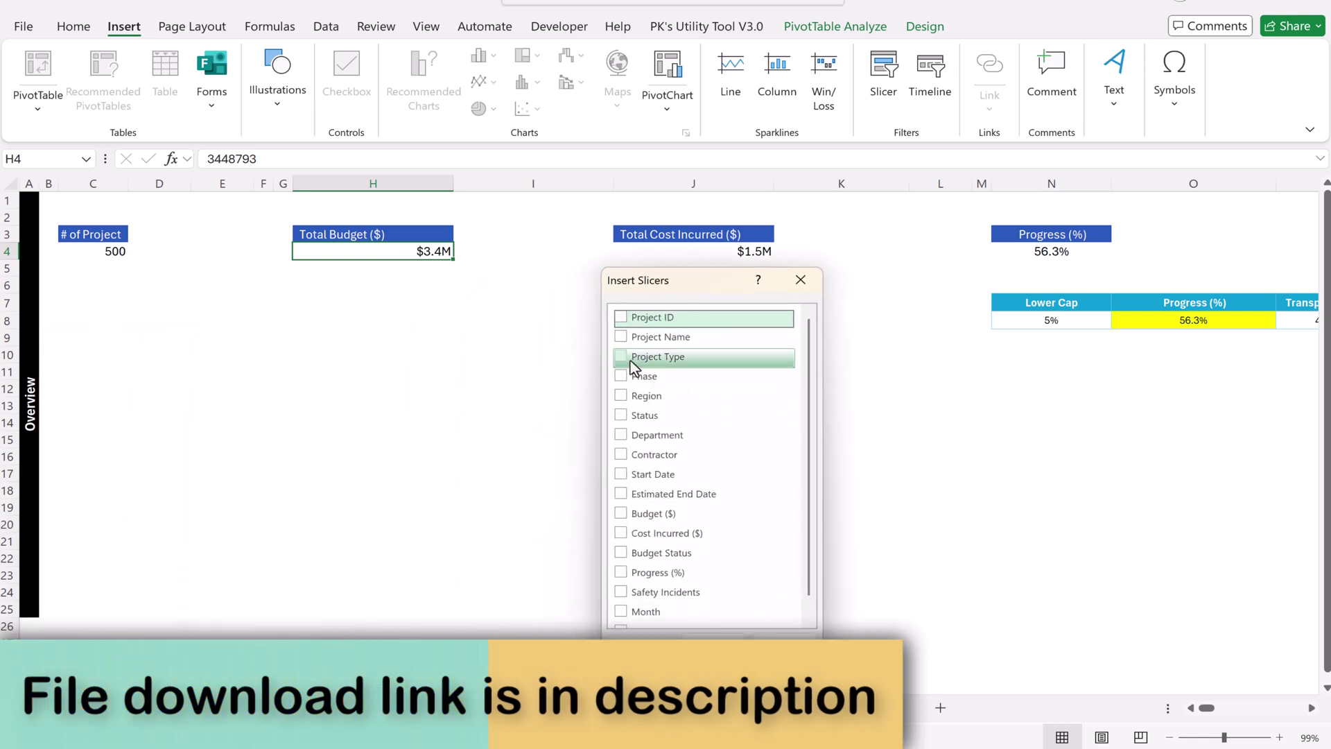
left_click(621, 356)
key("Return")
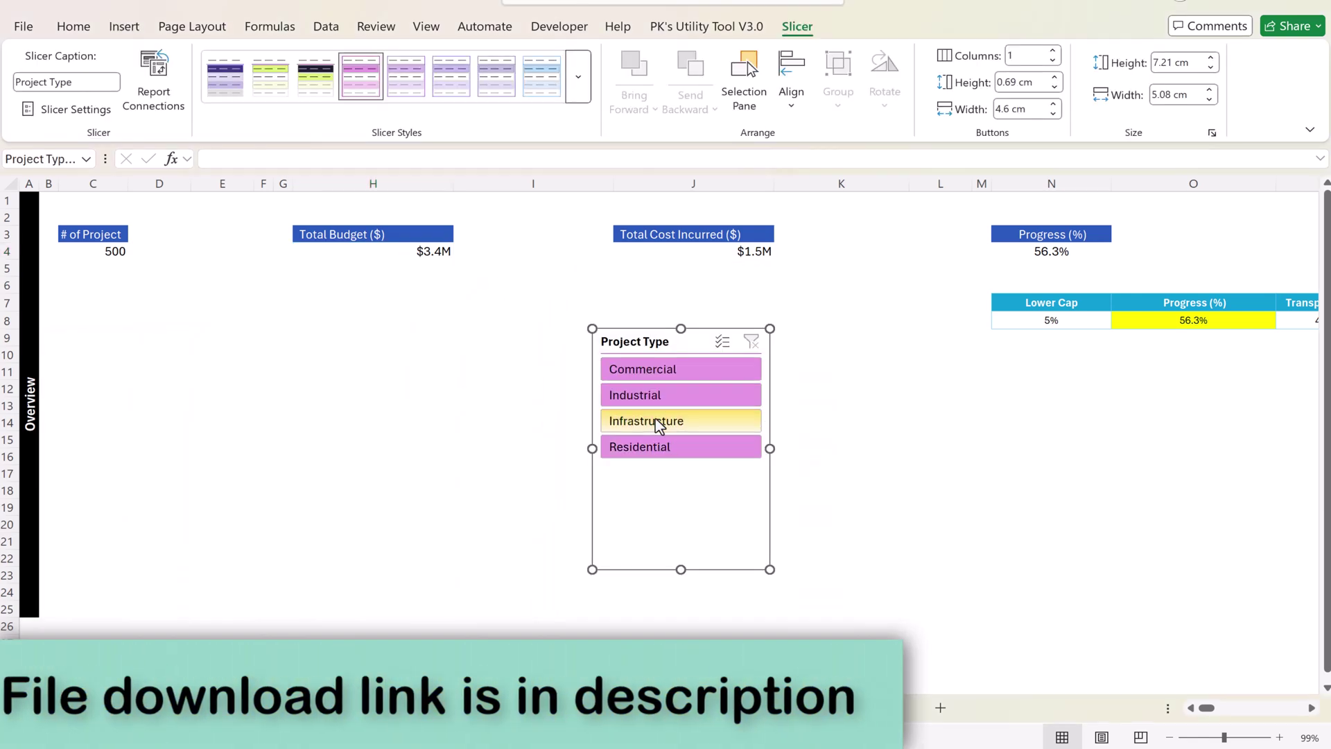
- Move the Project Type slicer from the Support sheet to Sheet1, placing it on the background beside the budget card
left_click_drag(630, 342, 662, 305)
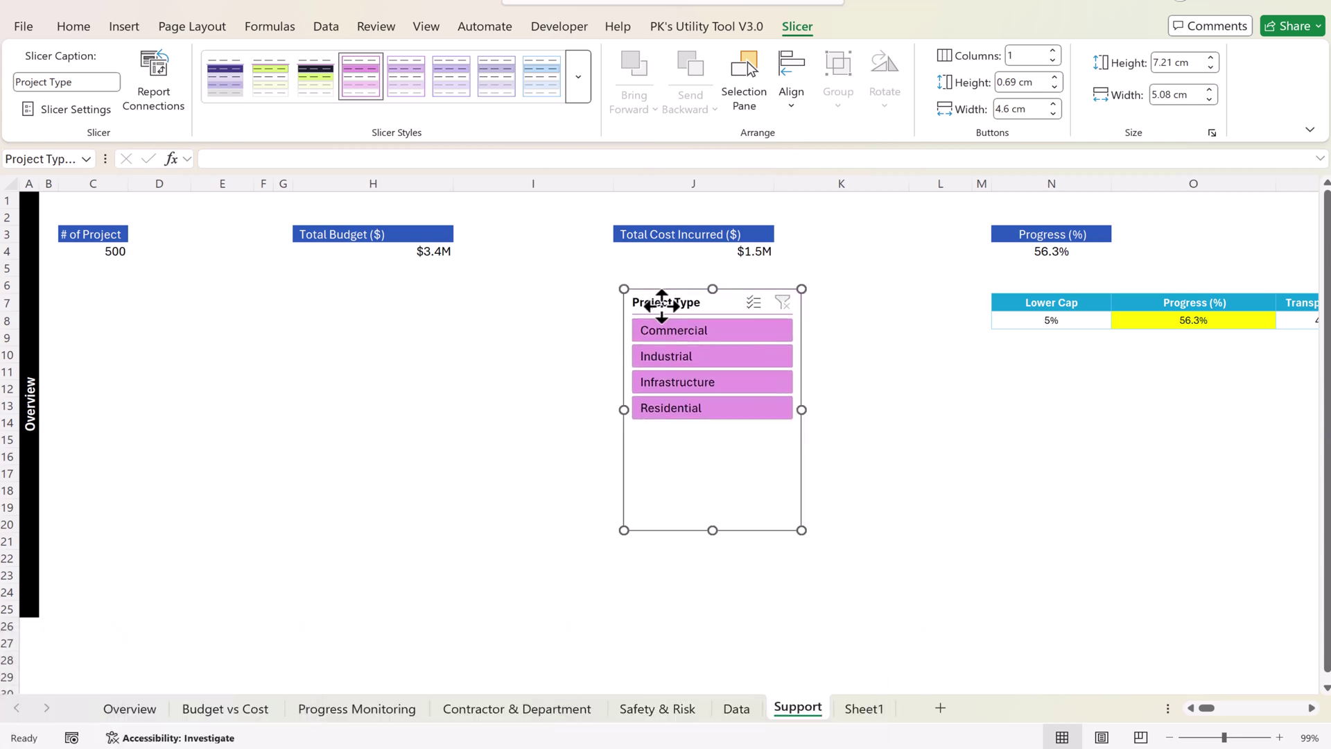
key("Escape")
left_click(868, 713)
left_click(655, 342)
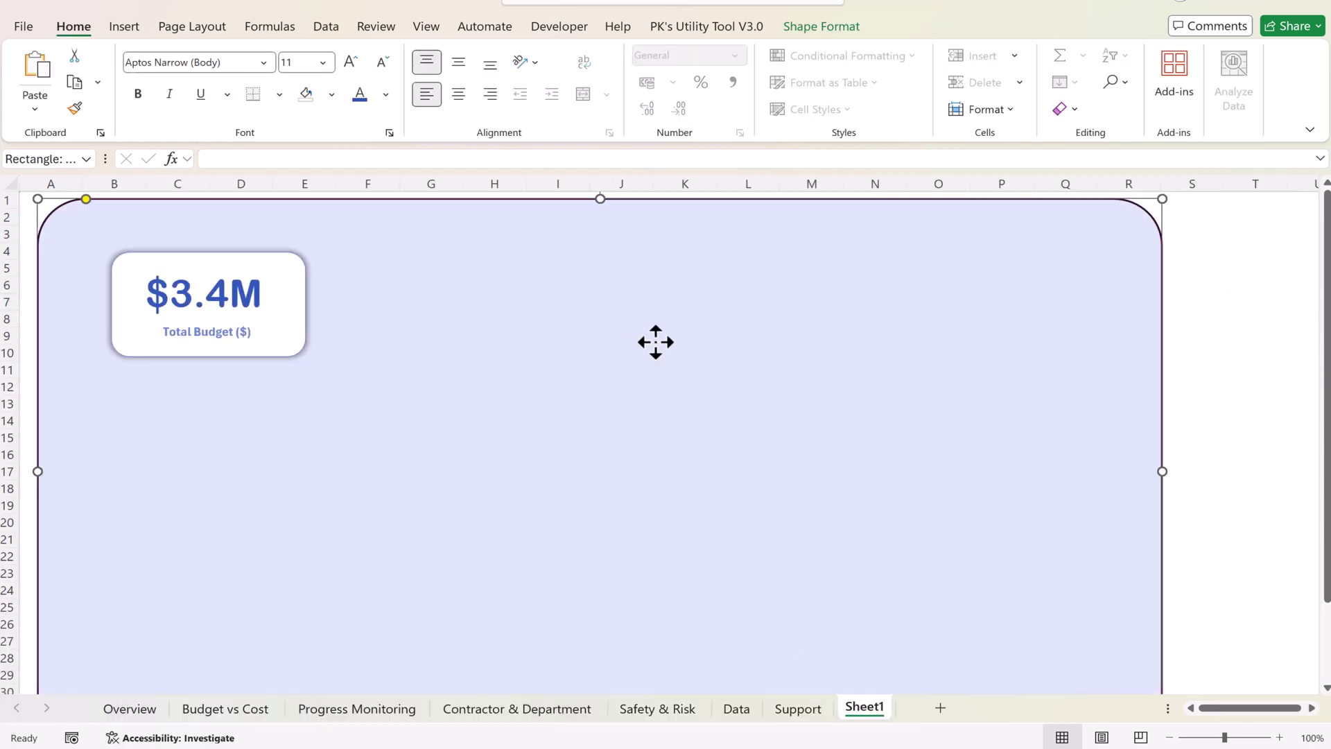
key("ctrl+v")
left_click_drag(595, 264, 606, 267)
- Apply a solid light blue slicer style to the Project Type slicer
left_click(797, 26)
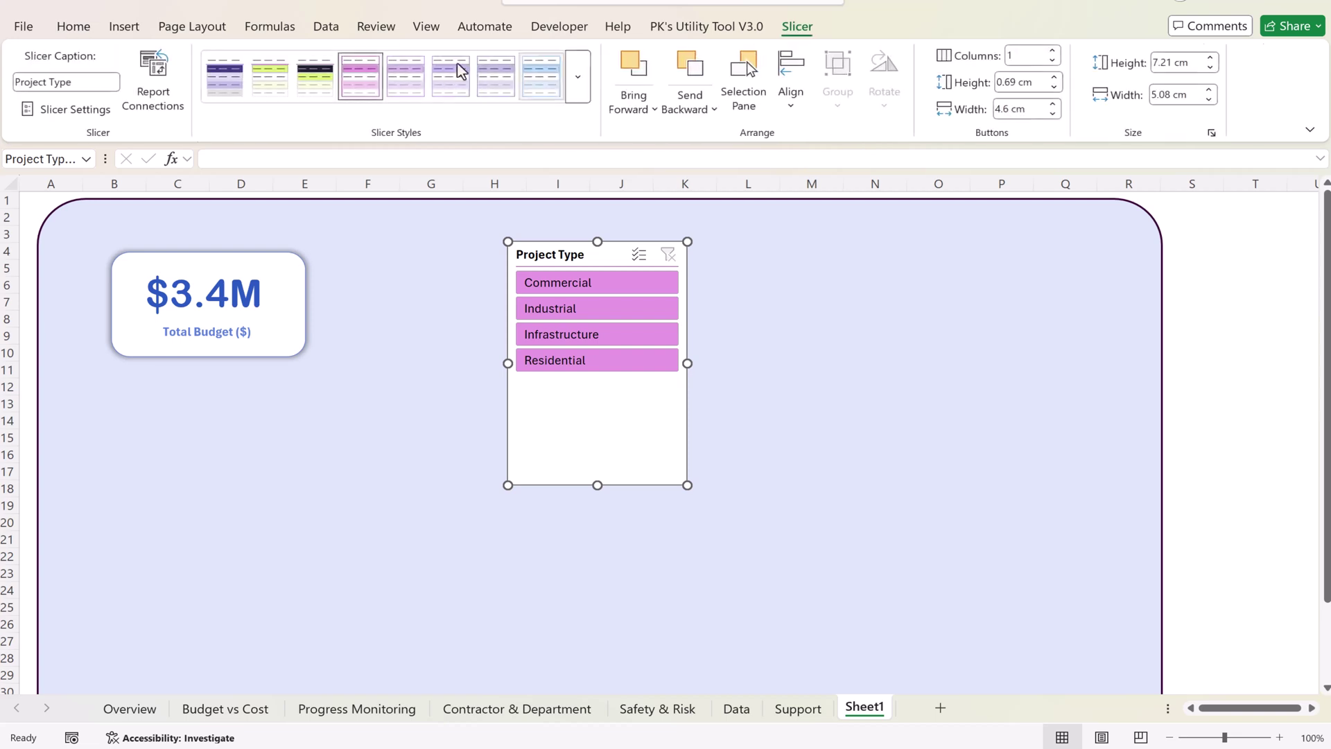
left_click(578, 81)
left_click(416, 272)
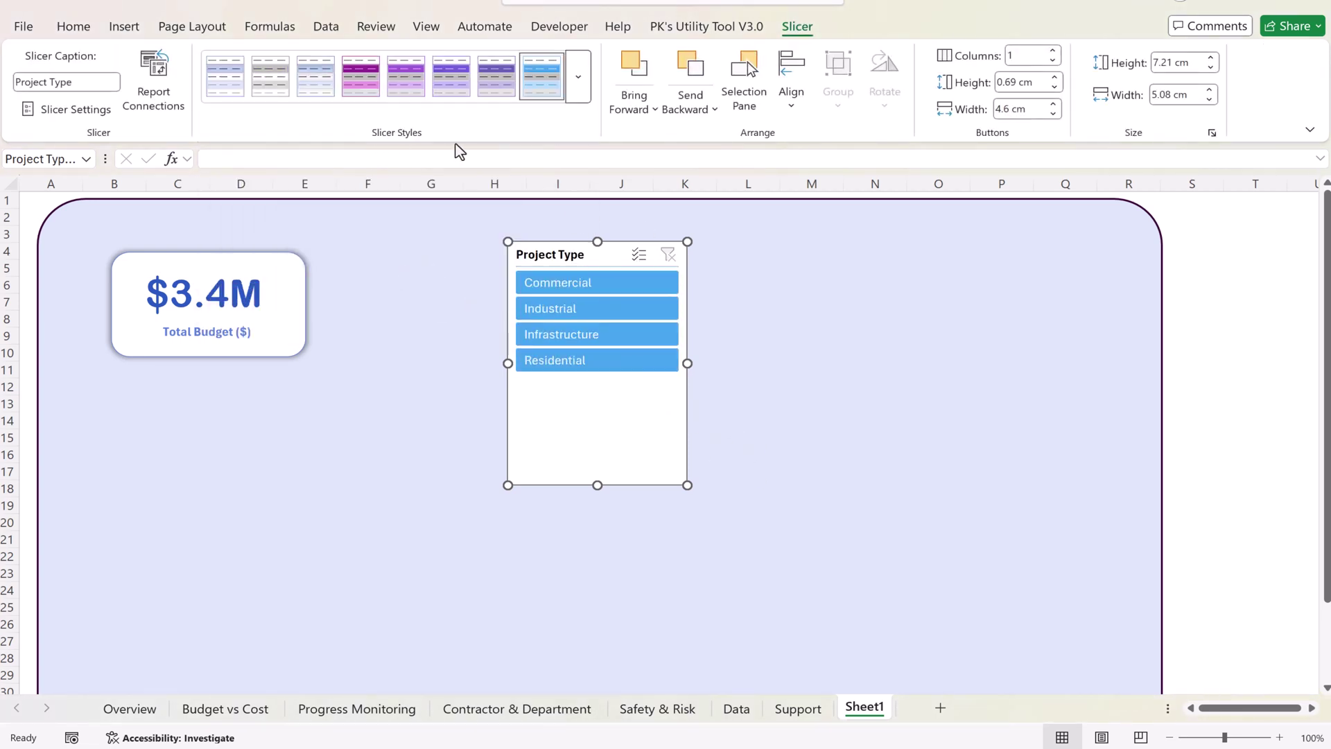
- Test the budget card by filtering the slicer to Commercial, Industrial, Infrastructure and Residential, clearing the filter at the end
left_click(603, 286)
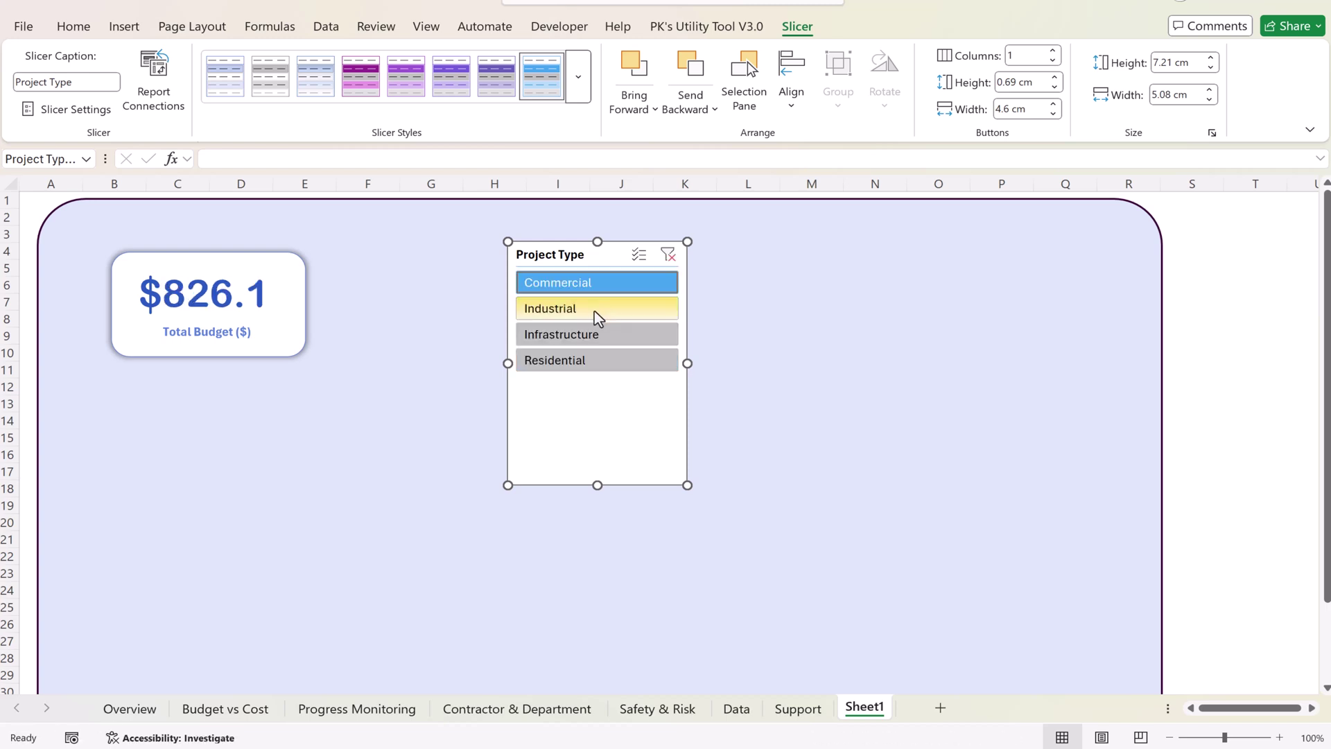
left_click(596, 314)
left_click(585, 359)
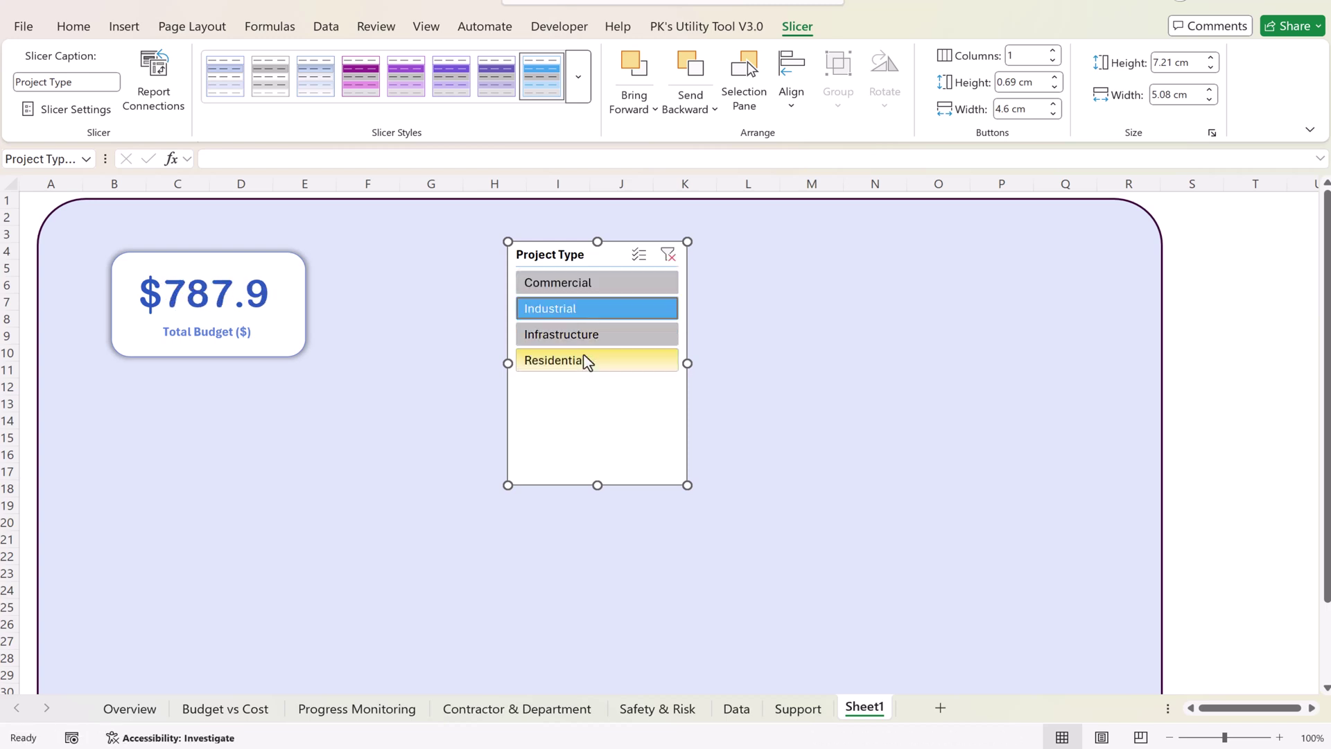
left_click(668, 255)
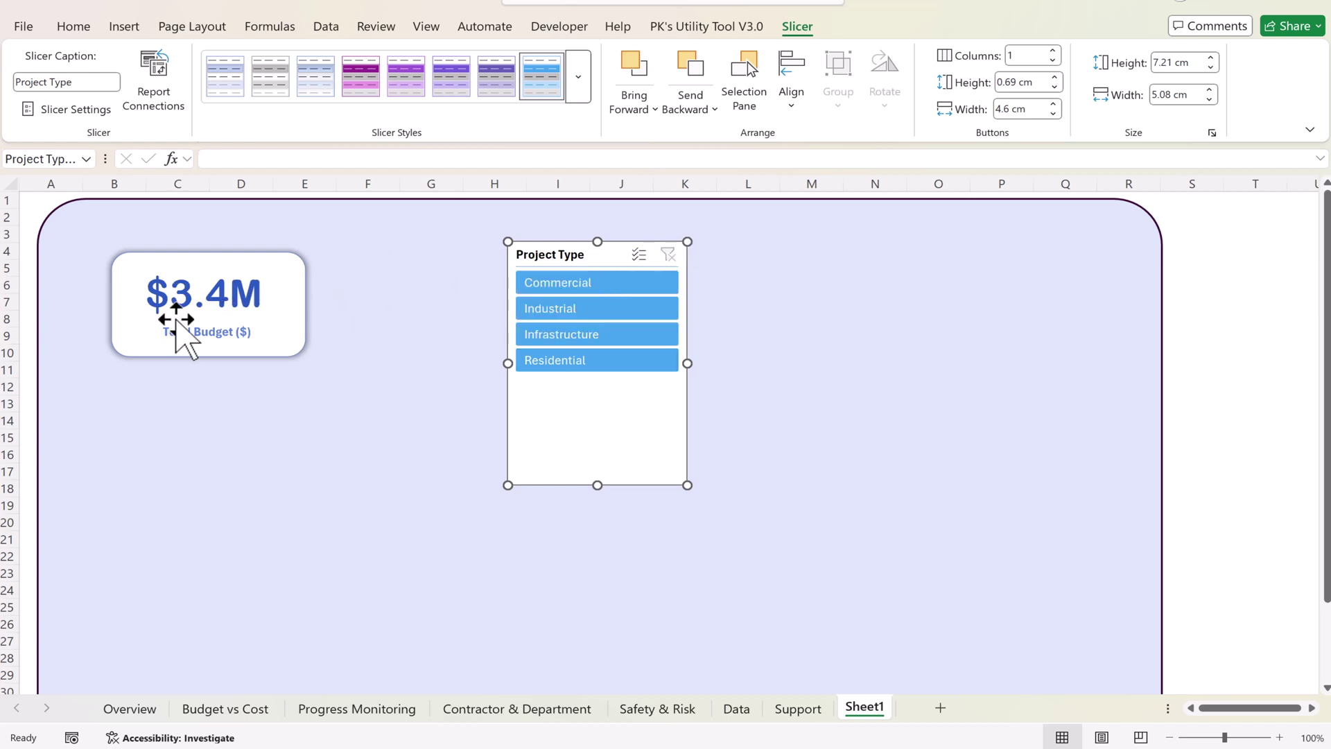
left_click(576, 308)
left_click(589, 335)
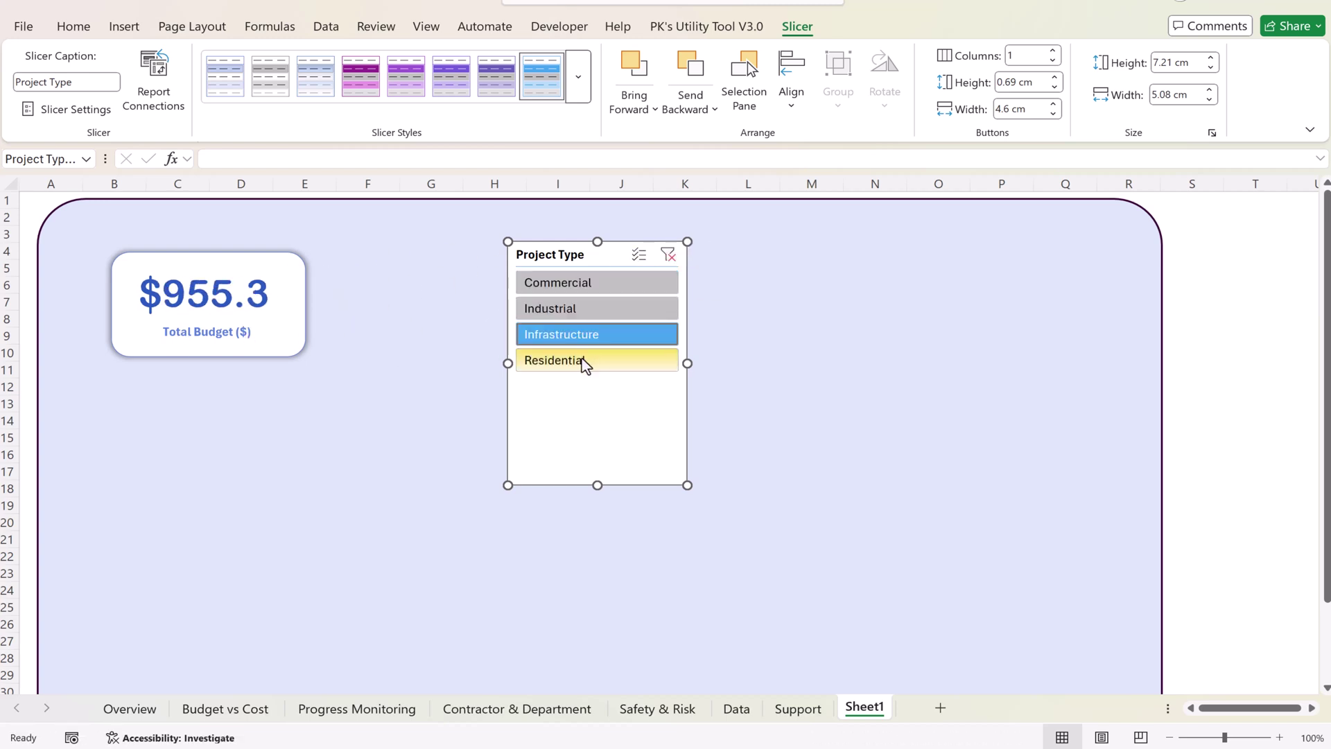
left_click(582, 361)
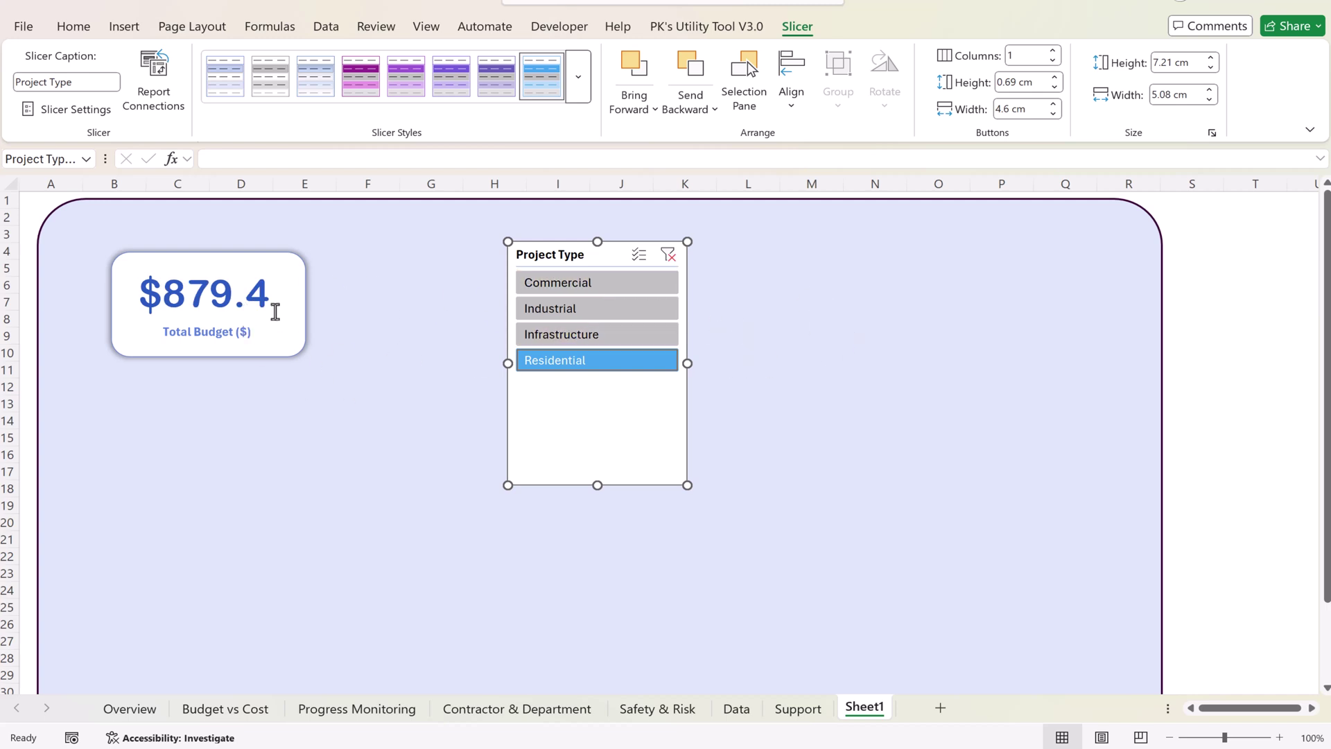
left_click(668, 255)
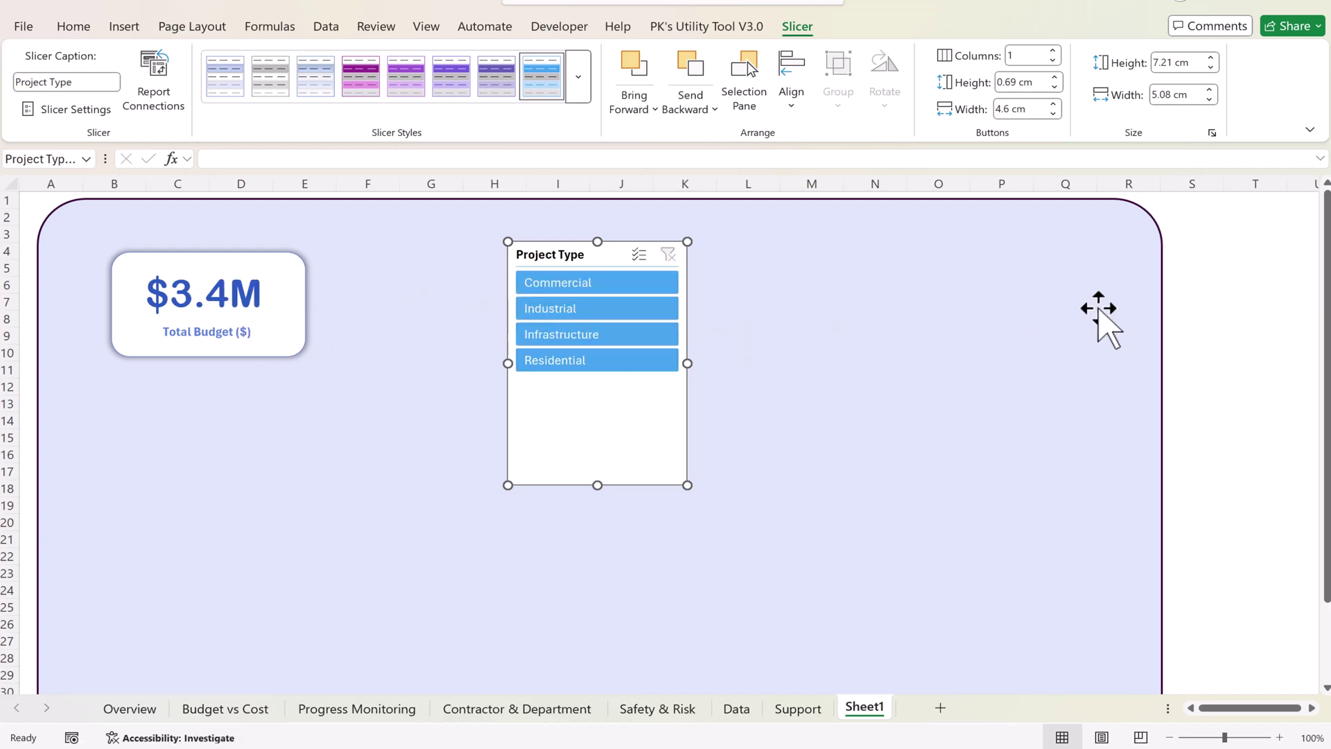
left_click(1213, 280)
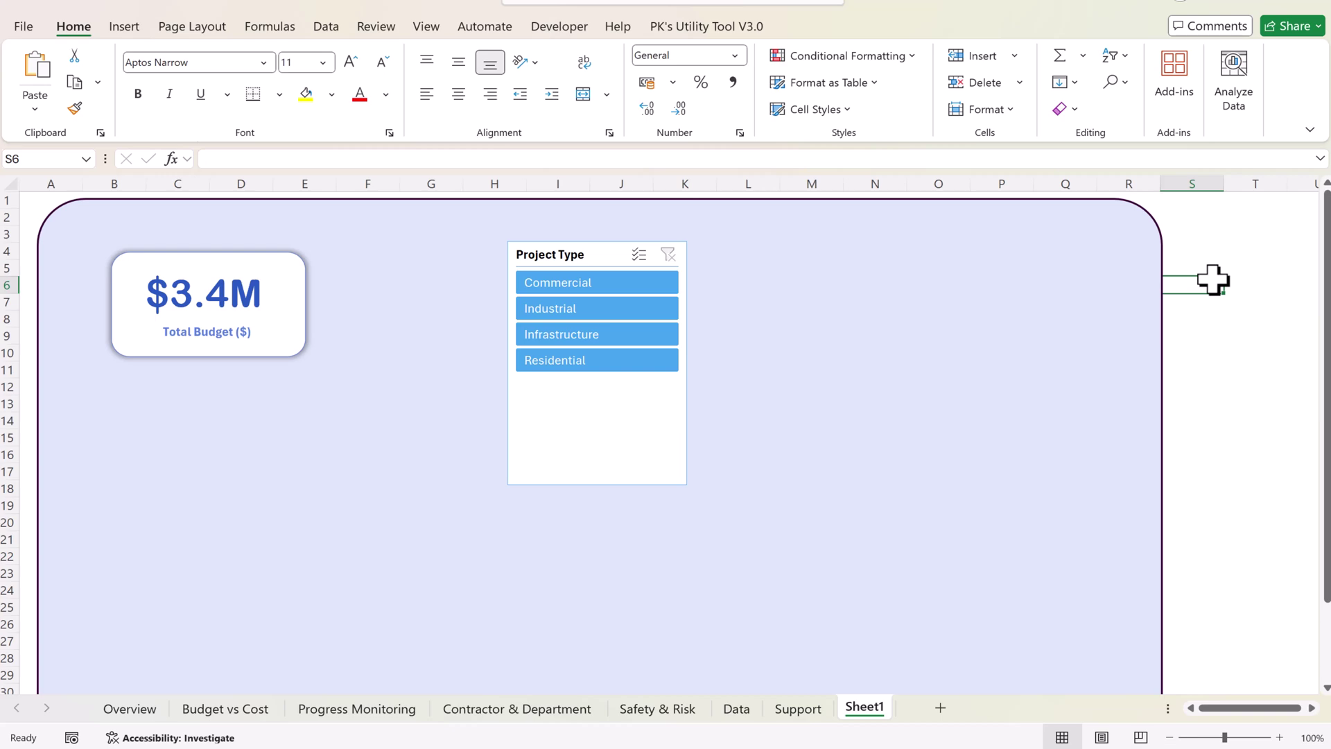
- Go to the Overview sheet, remove its sheet protection and select the background shape
left_click(132, 709)
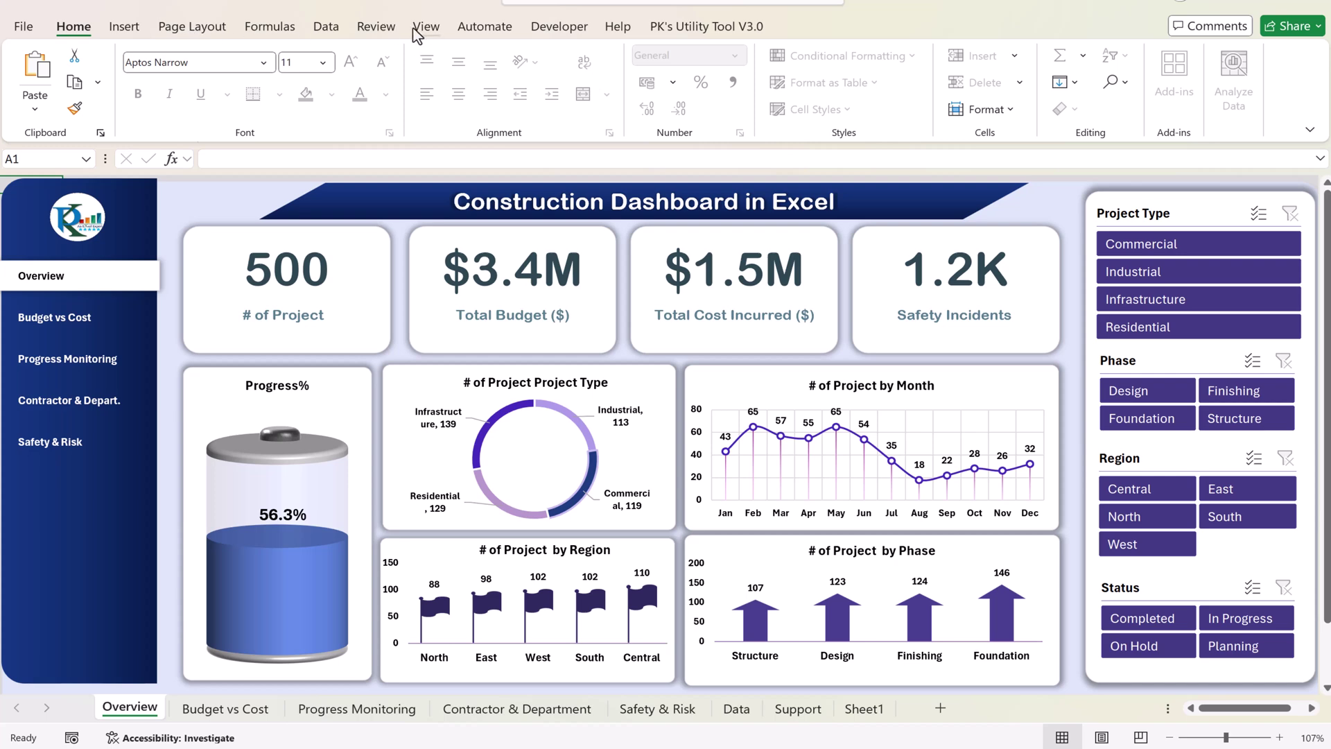
left_click(375, 29)
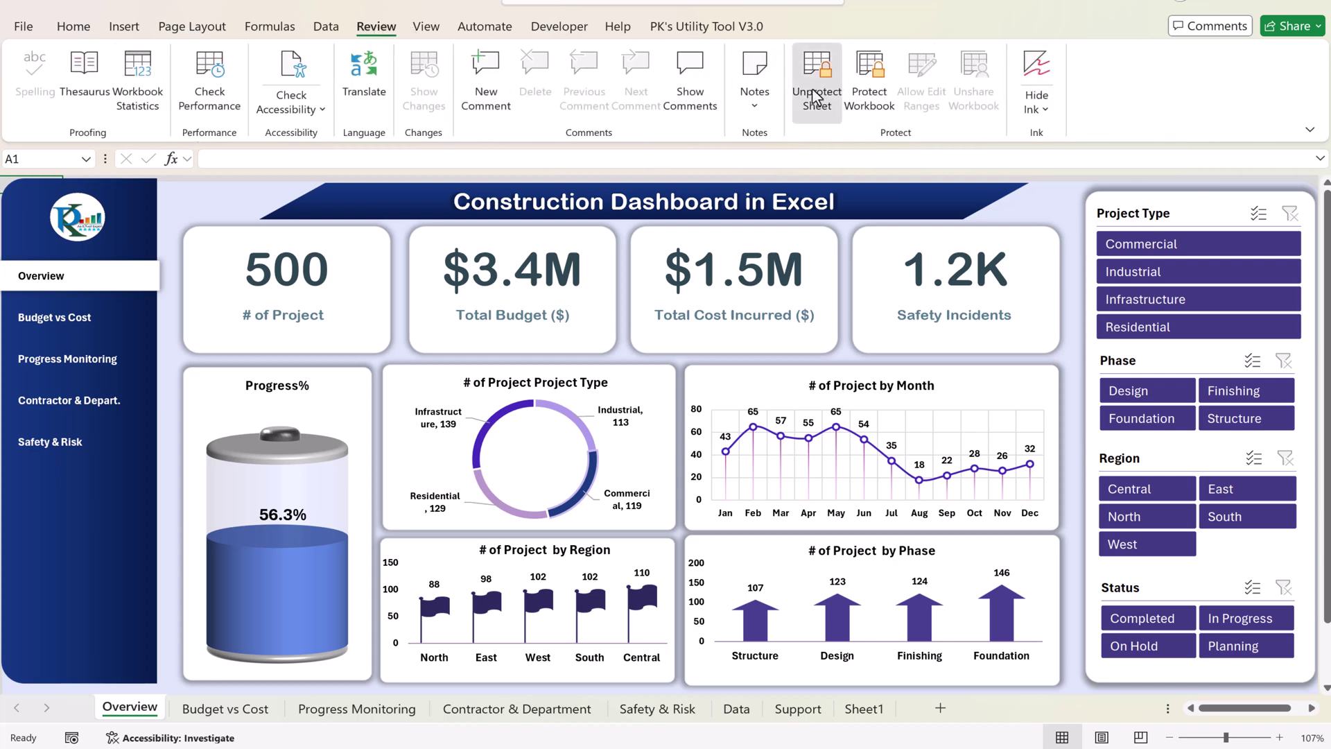
left_click(247, 194)
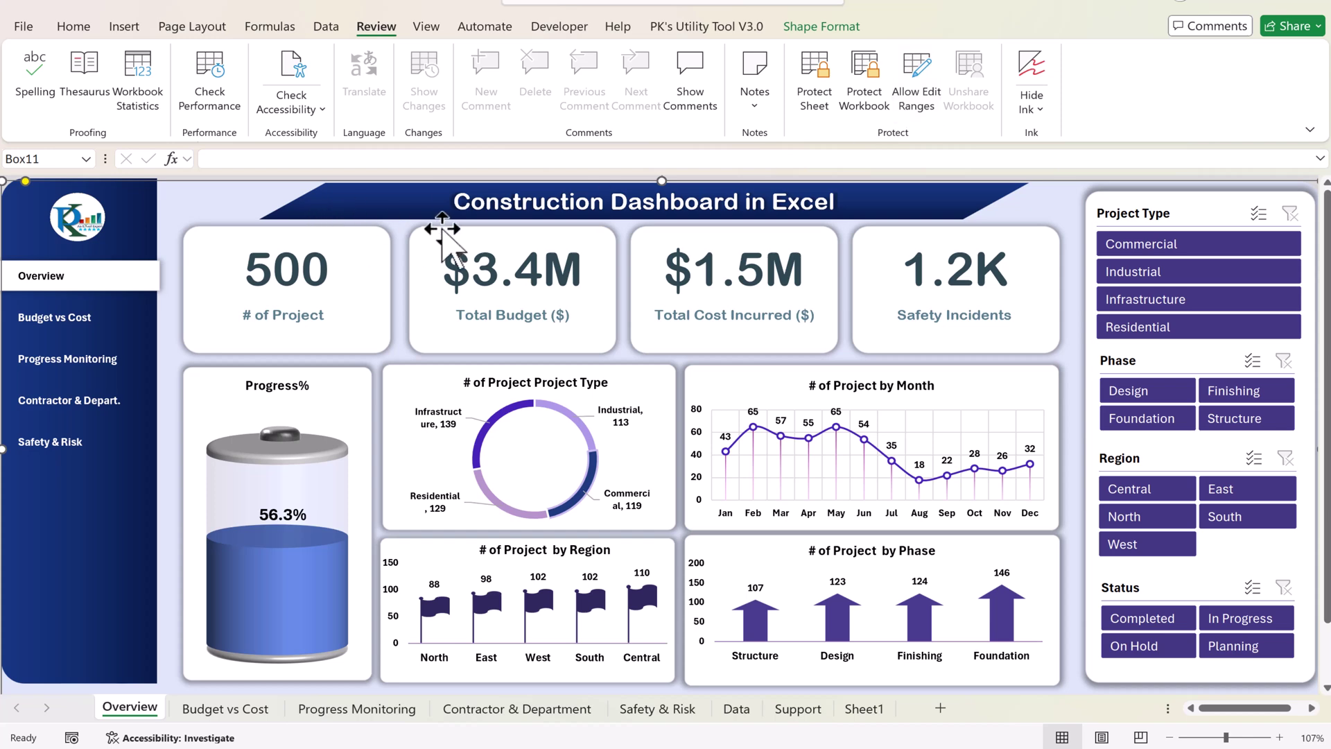
- Shift the dark blue navigation panel shape slightly left and down on the Overview sheet
left_click(151, 222)
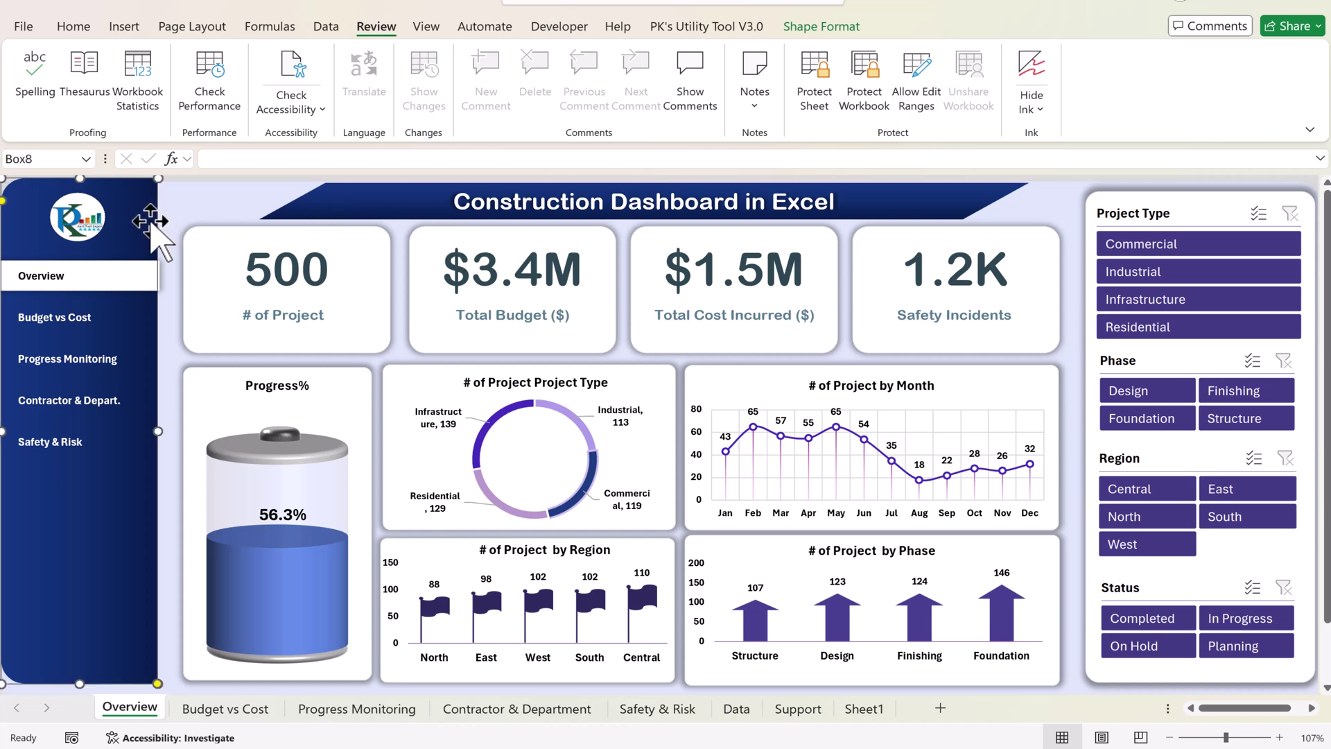
left_click_drag(150, 222, 107, 208)
left_click(294, 202)
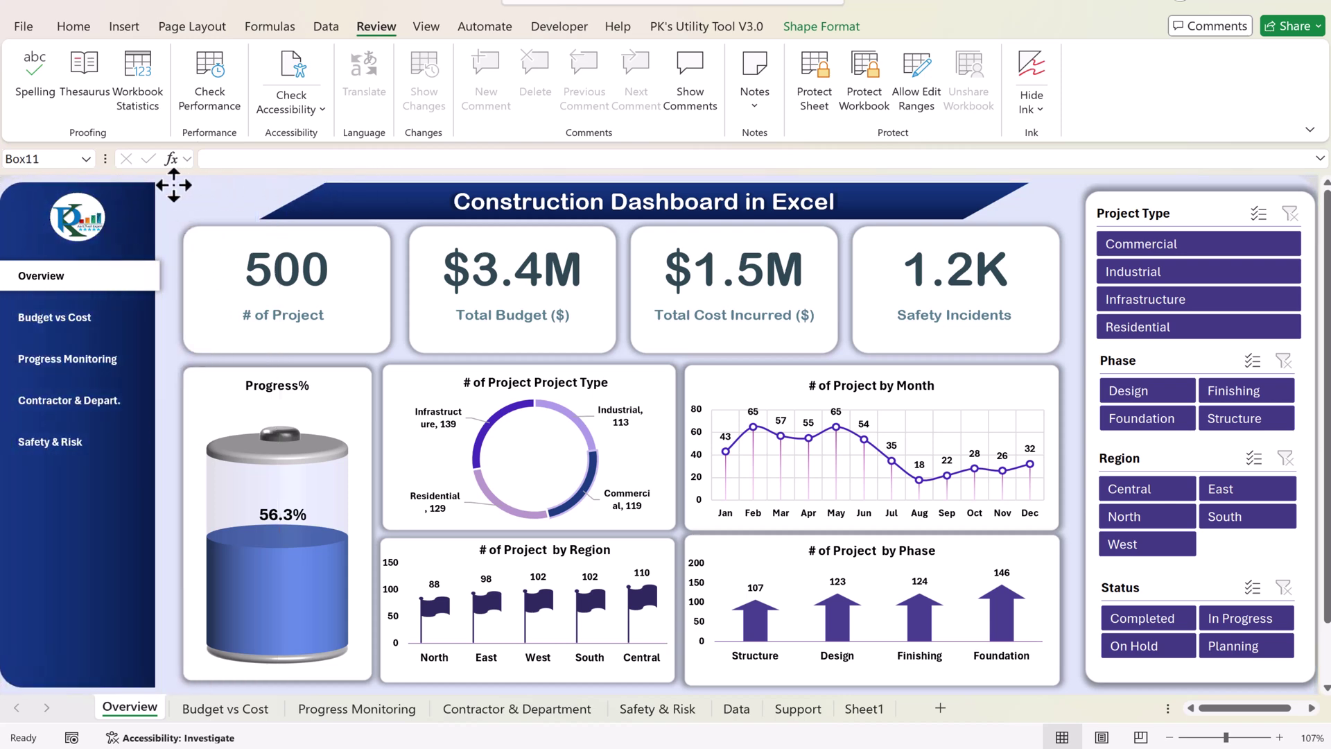
- Set the Overview menu item's hyperlink to the Overview sheet, cell A1, as a place in this document
left_click(142, 298)
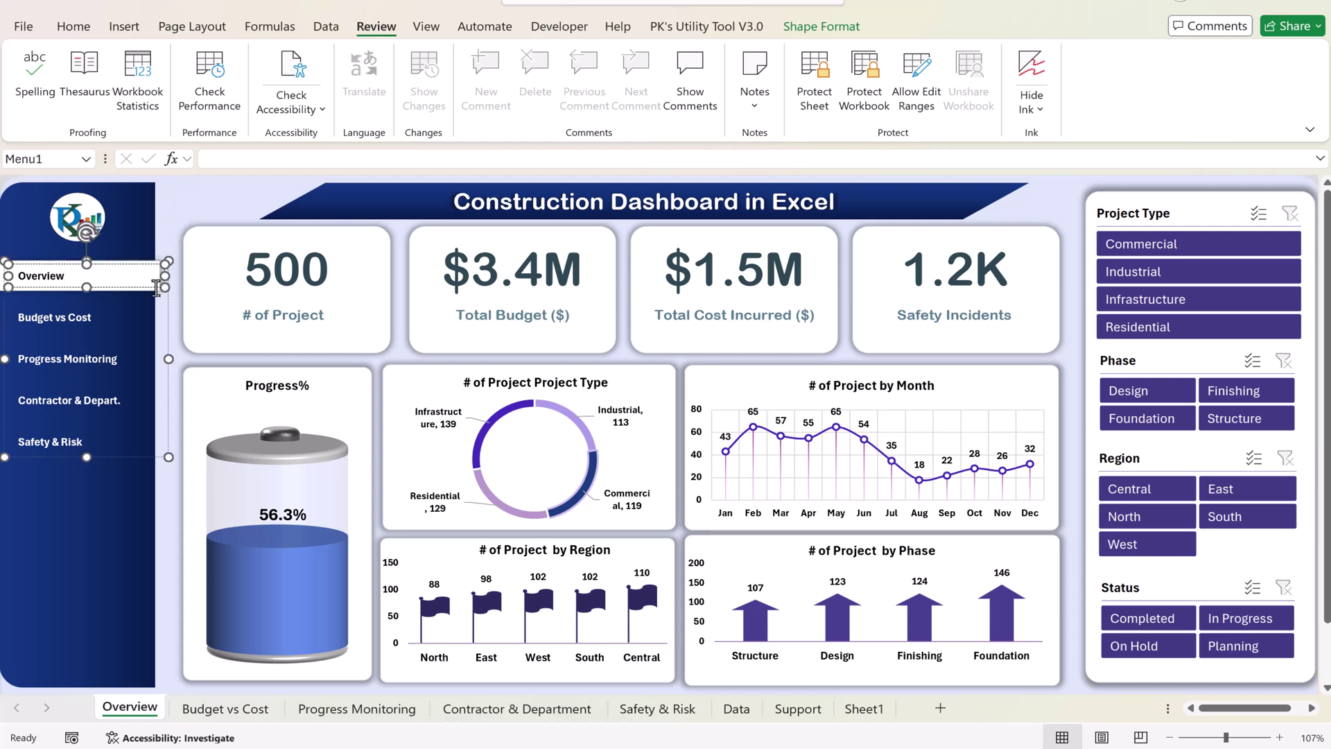
right_click(141, 299)
left_click(159, 273)
key("Escape")
key("Escape")
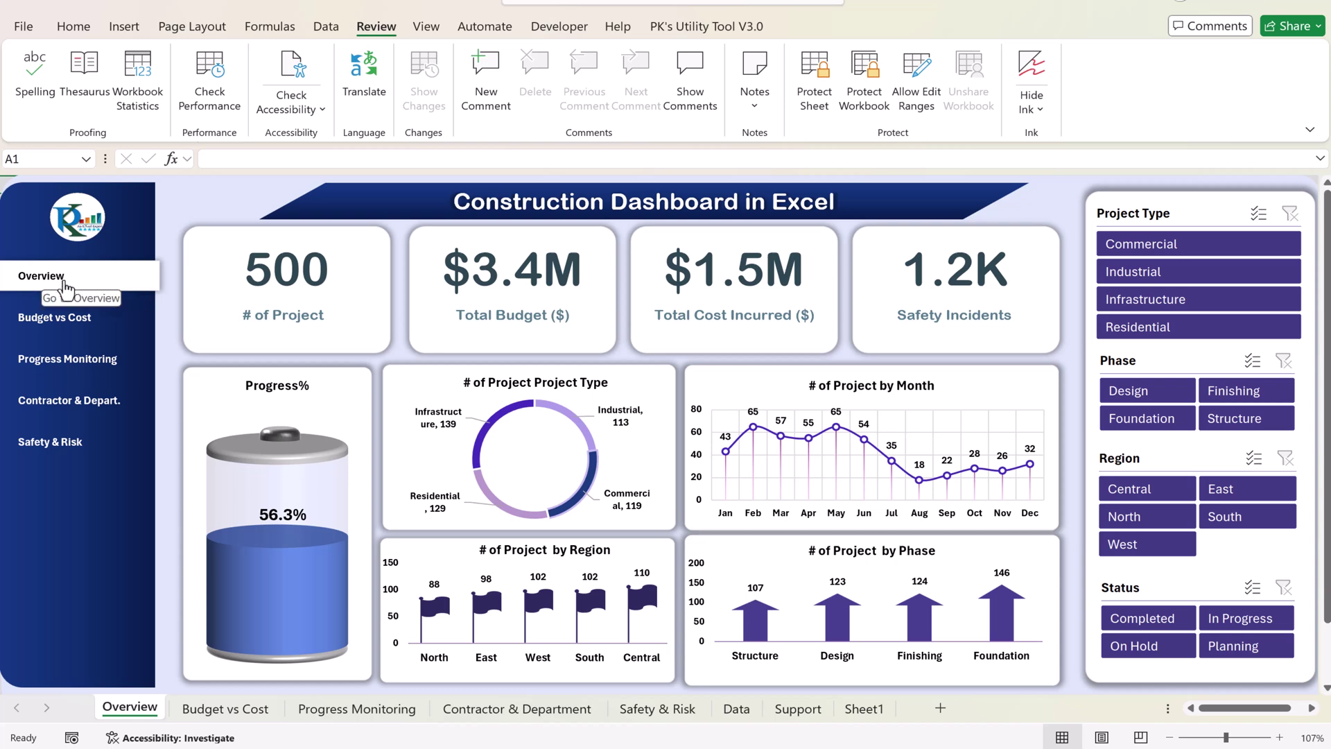
right_click(65, 288)
key("Escape")
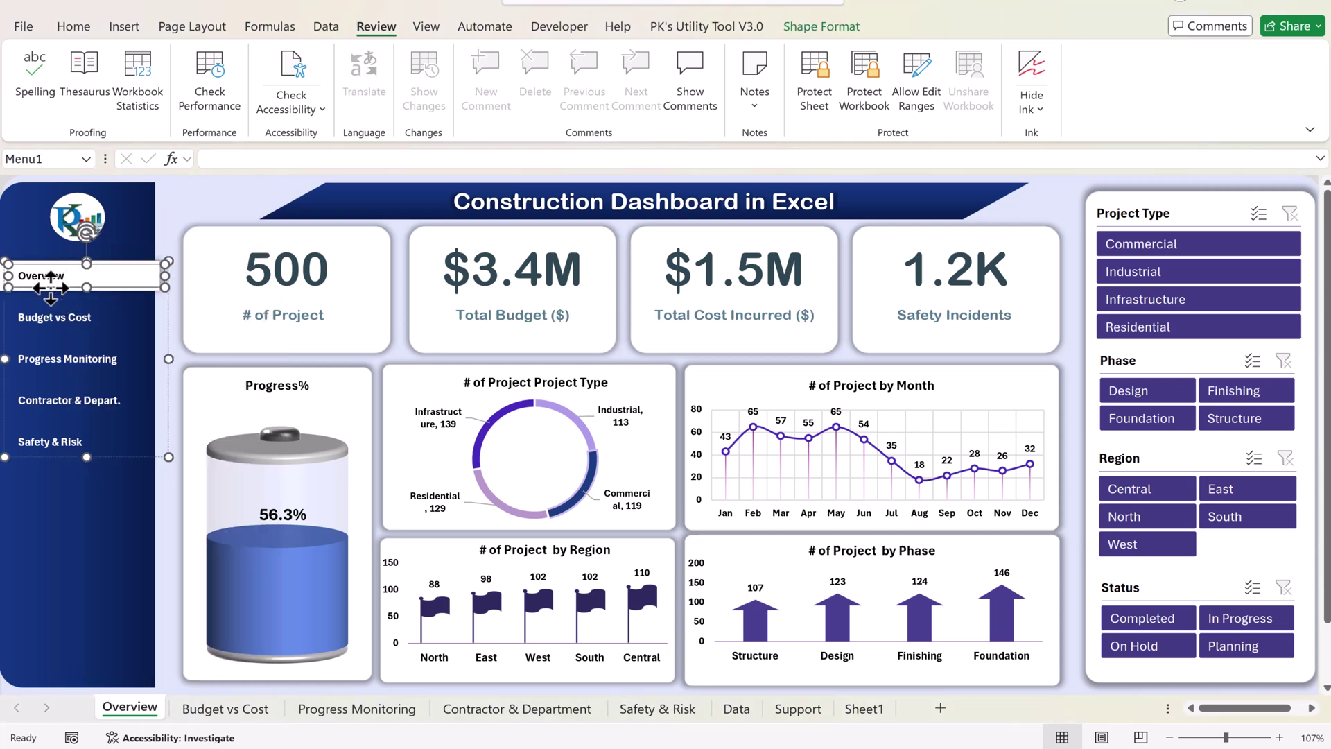
key("ctrl+k")
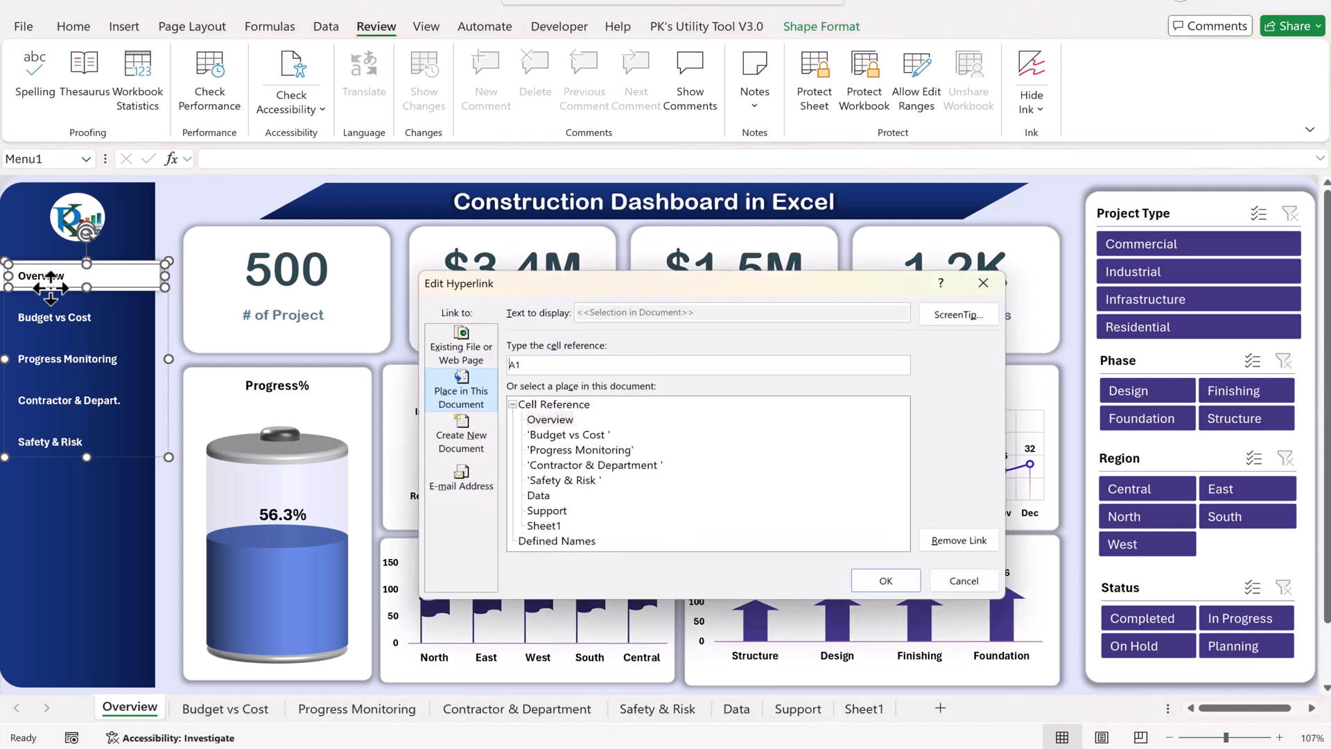
double_click(558, 420)
- Inspect the hyperlink settings of the Budget vs Cost menu item without changing them
right_click(58, 328)
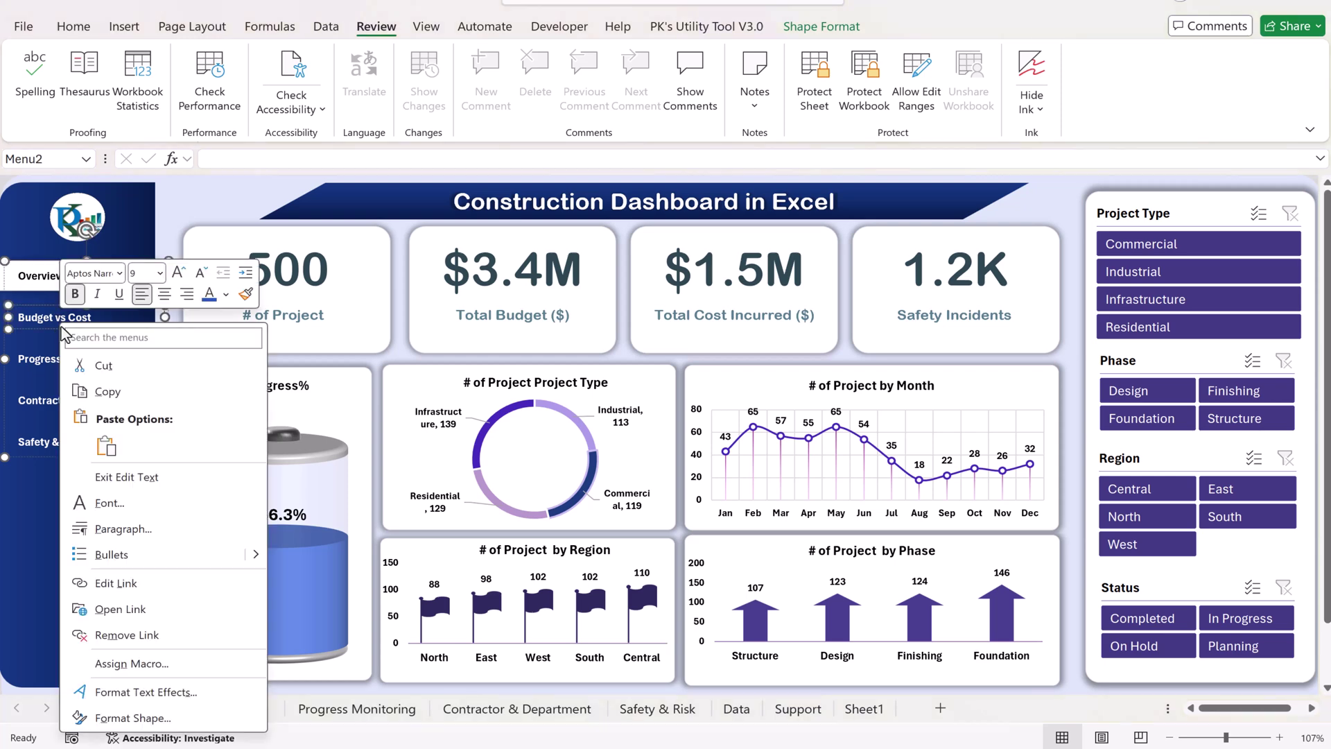
key("Escape")
key("ctrl+k")
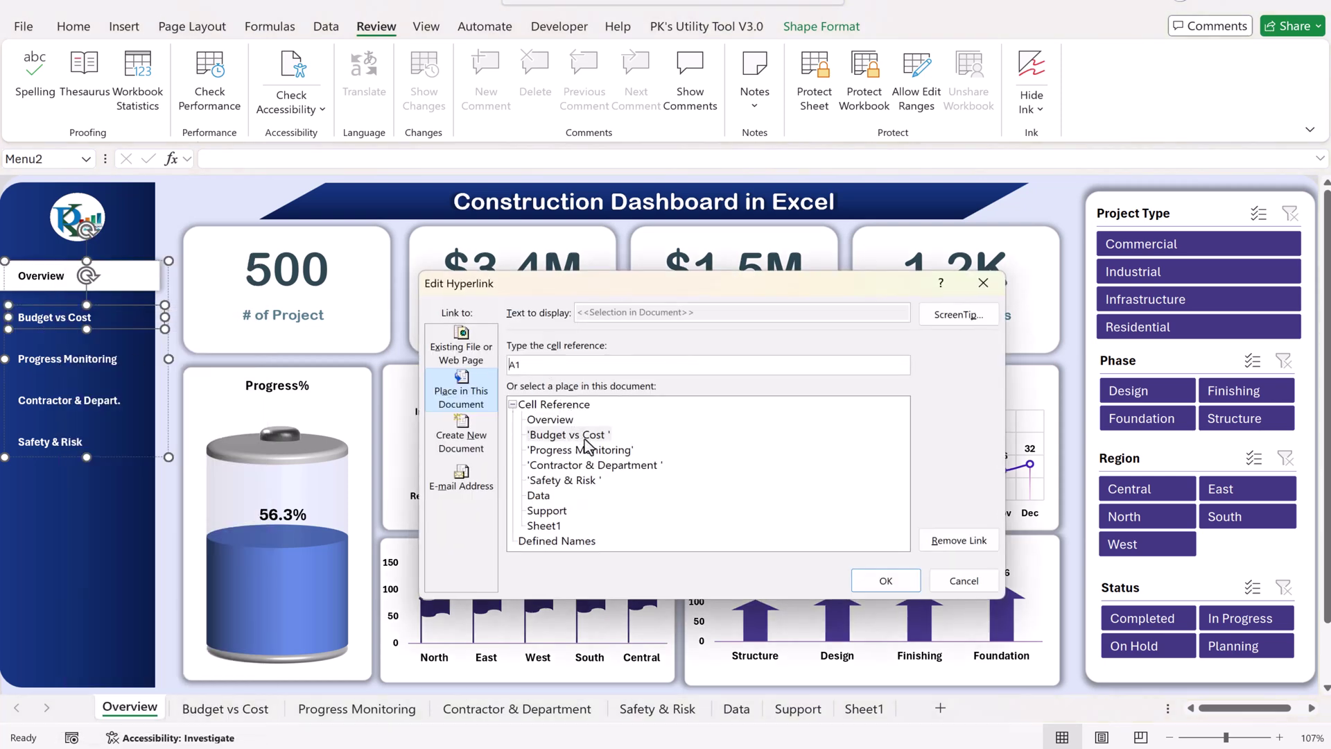
left_click(983, 283)
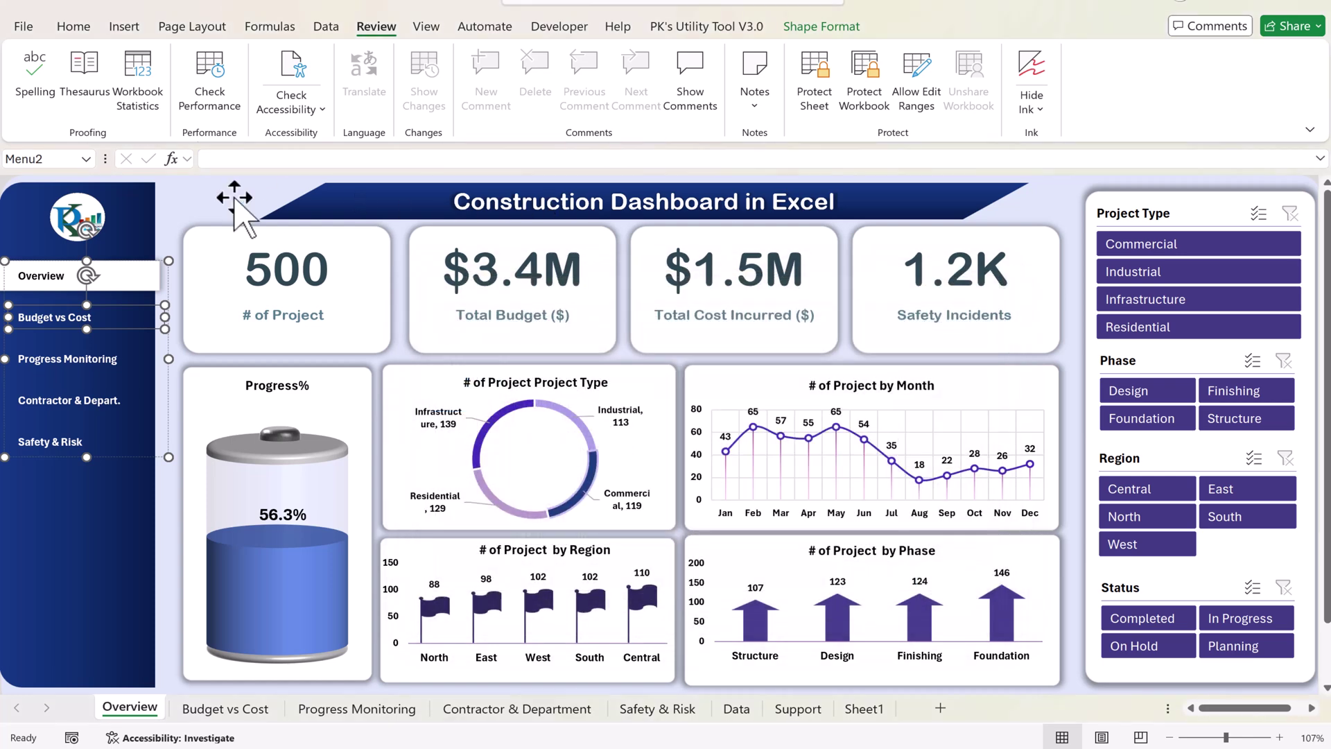
- Deselect the menu item and open the Progress Monitoring page
left_click(212, 199)
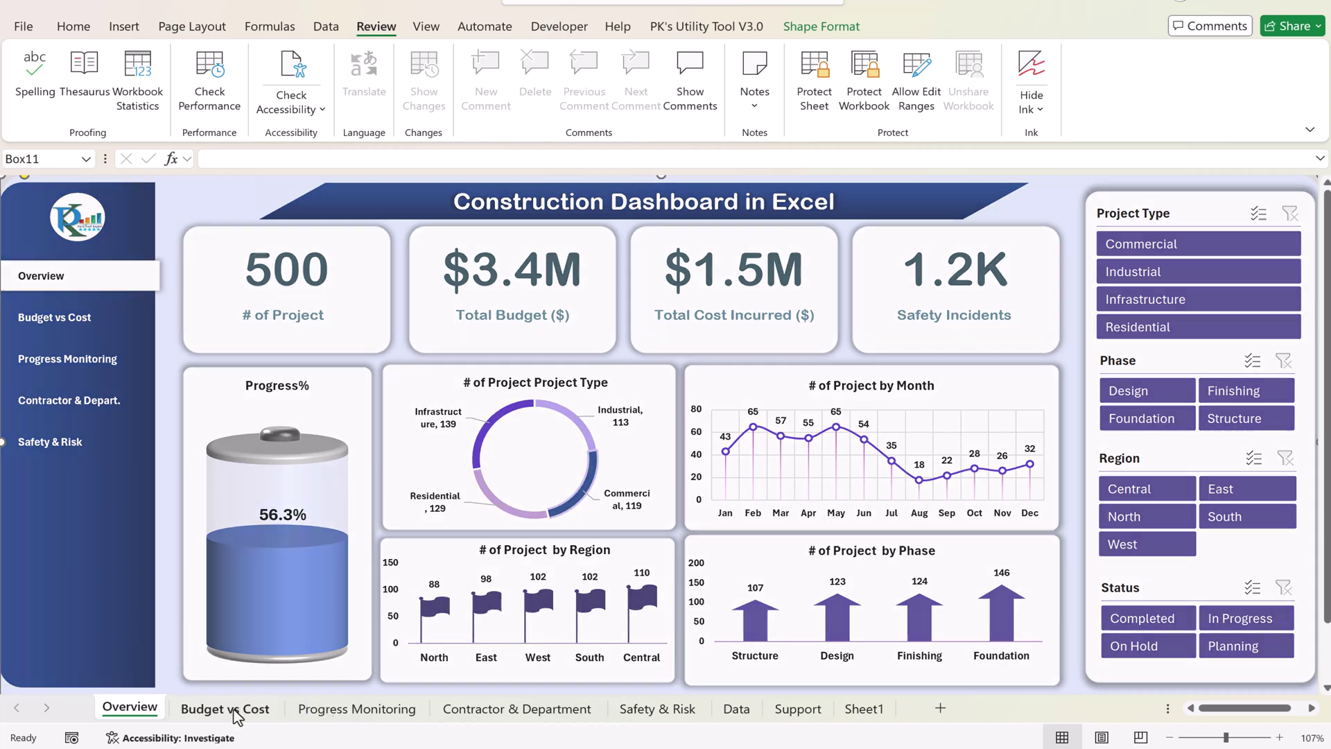
left_click(357, 708)
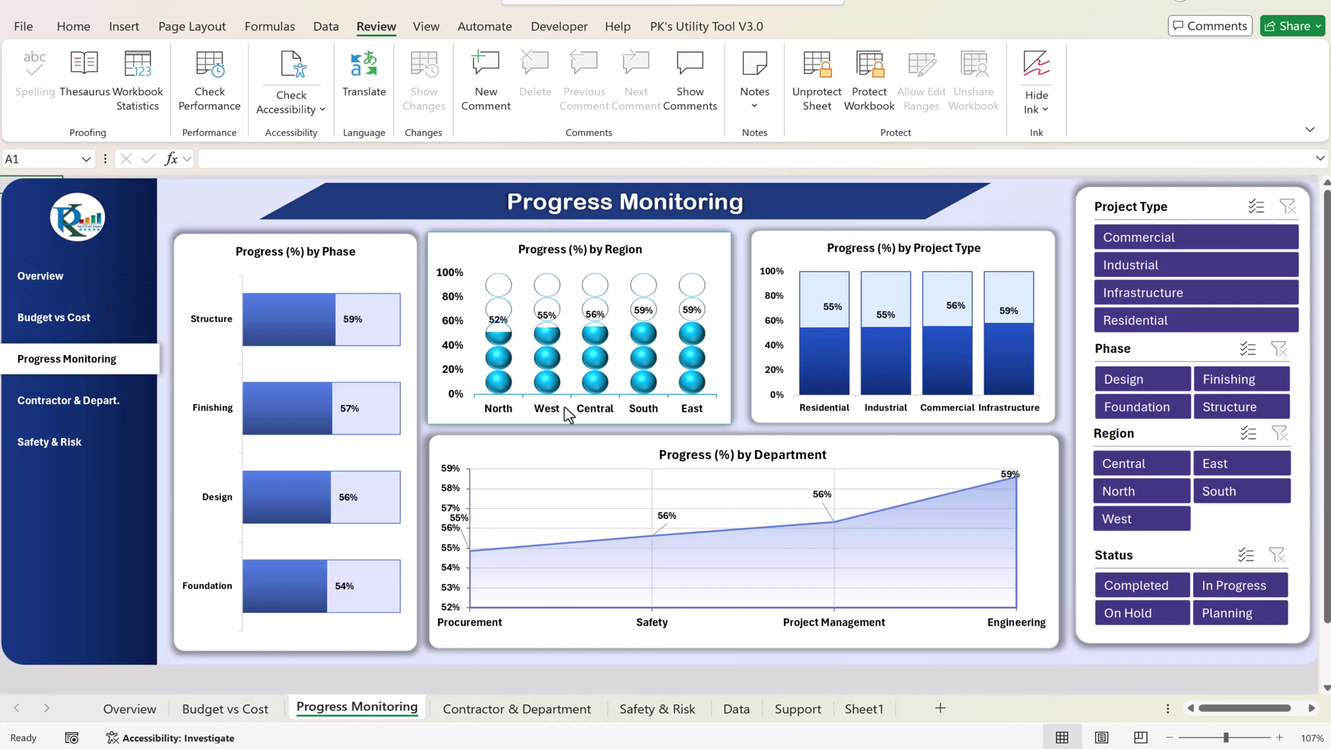